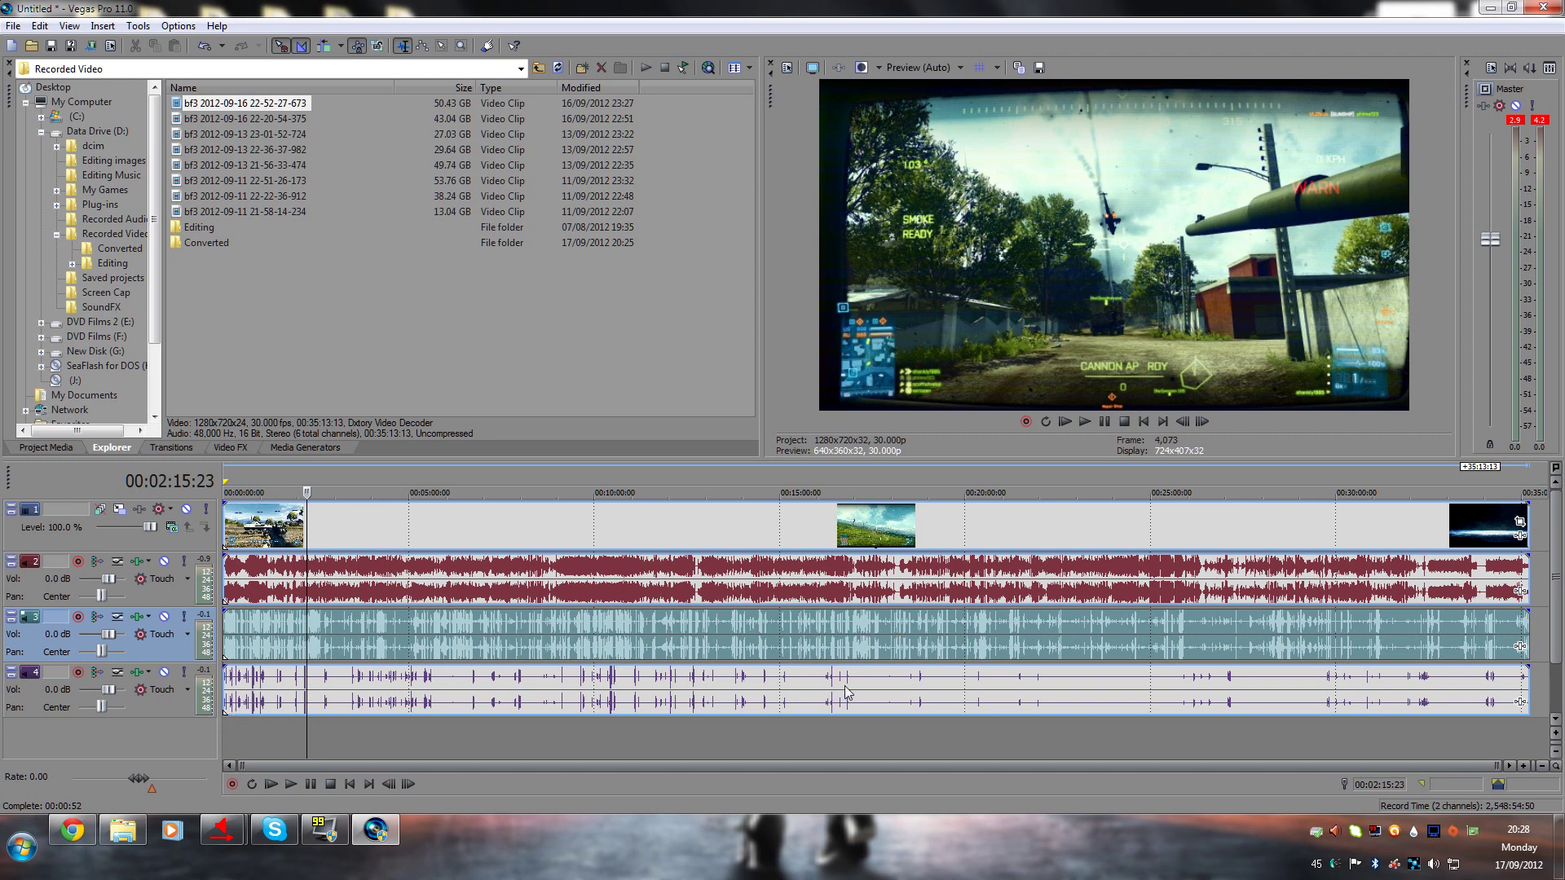
Step: Skim the audio events on tracks 2 and 3, ending with the playhead at 00:04:42:04
left_click(280, 641)
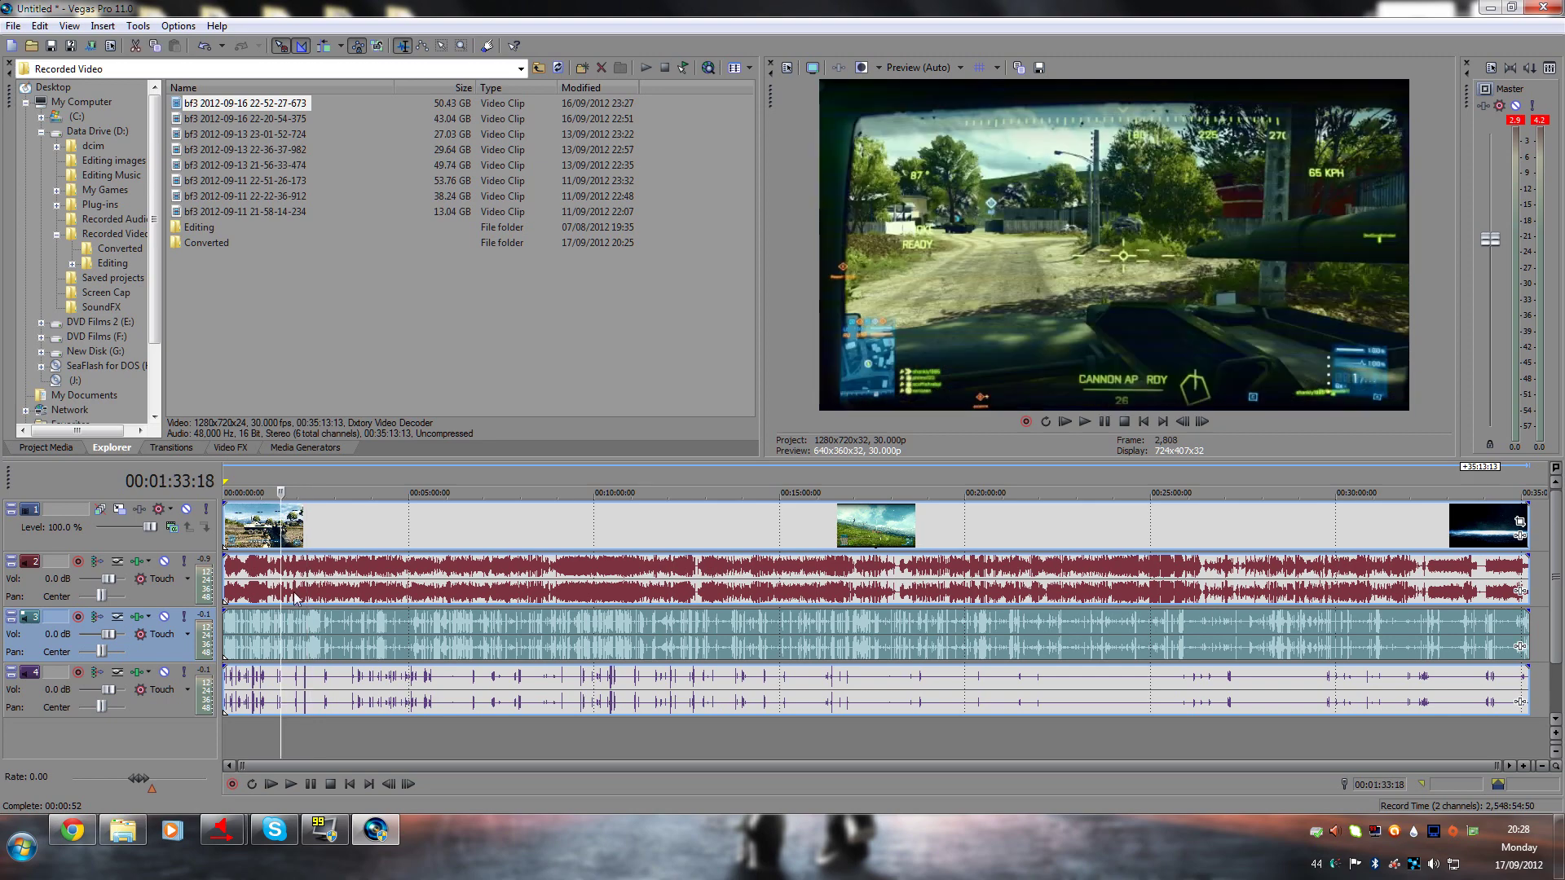
left_click(324, 587)
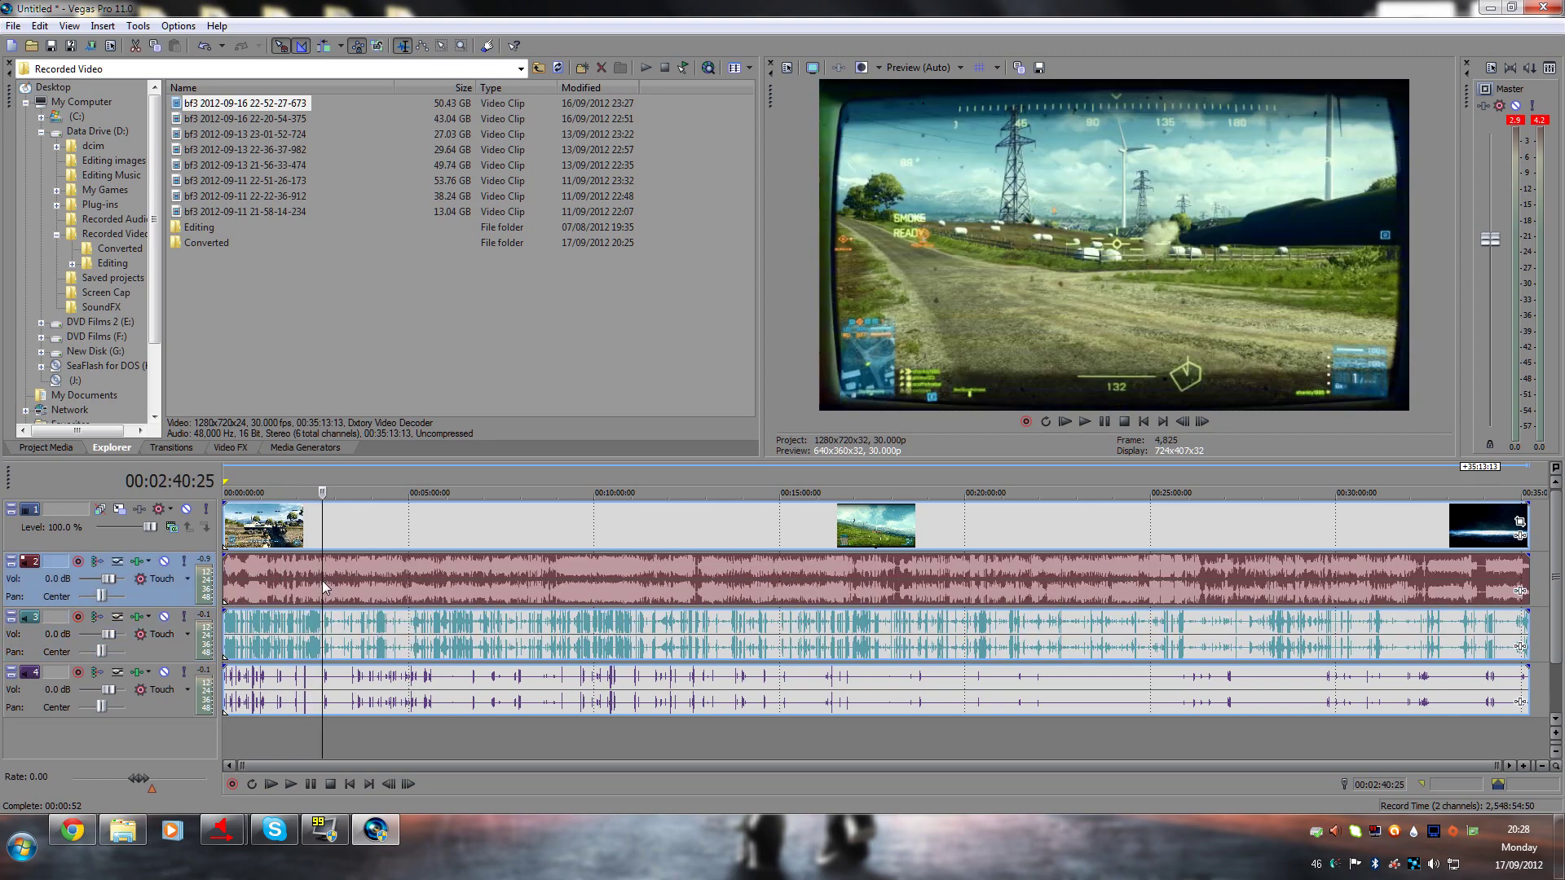
left_click(369, 627)
left_click(392, 697)
left_click(395, 632)
left_click(398, 598)
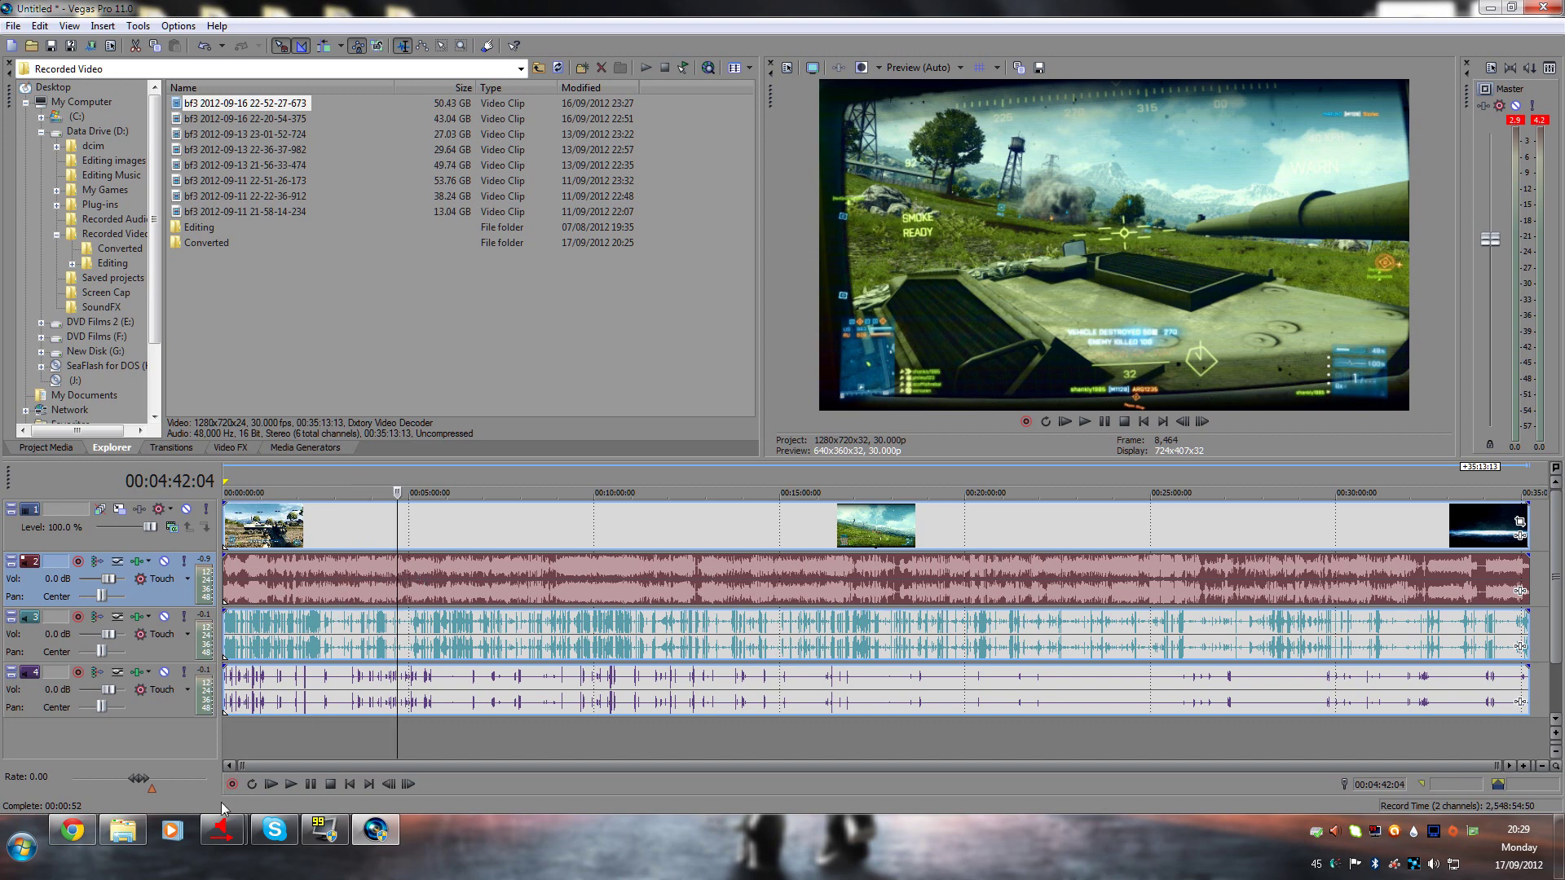
Step: Bring both Audio Repeater windows to the front, then open Dxtory's settings from its tray icon
left_click(227, 831)
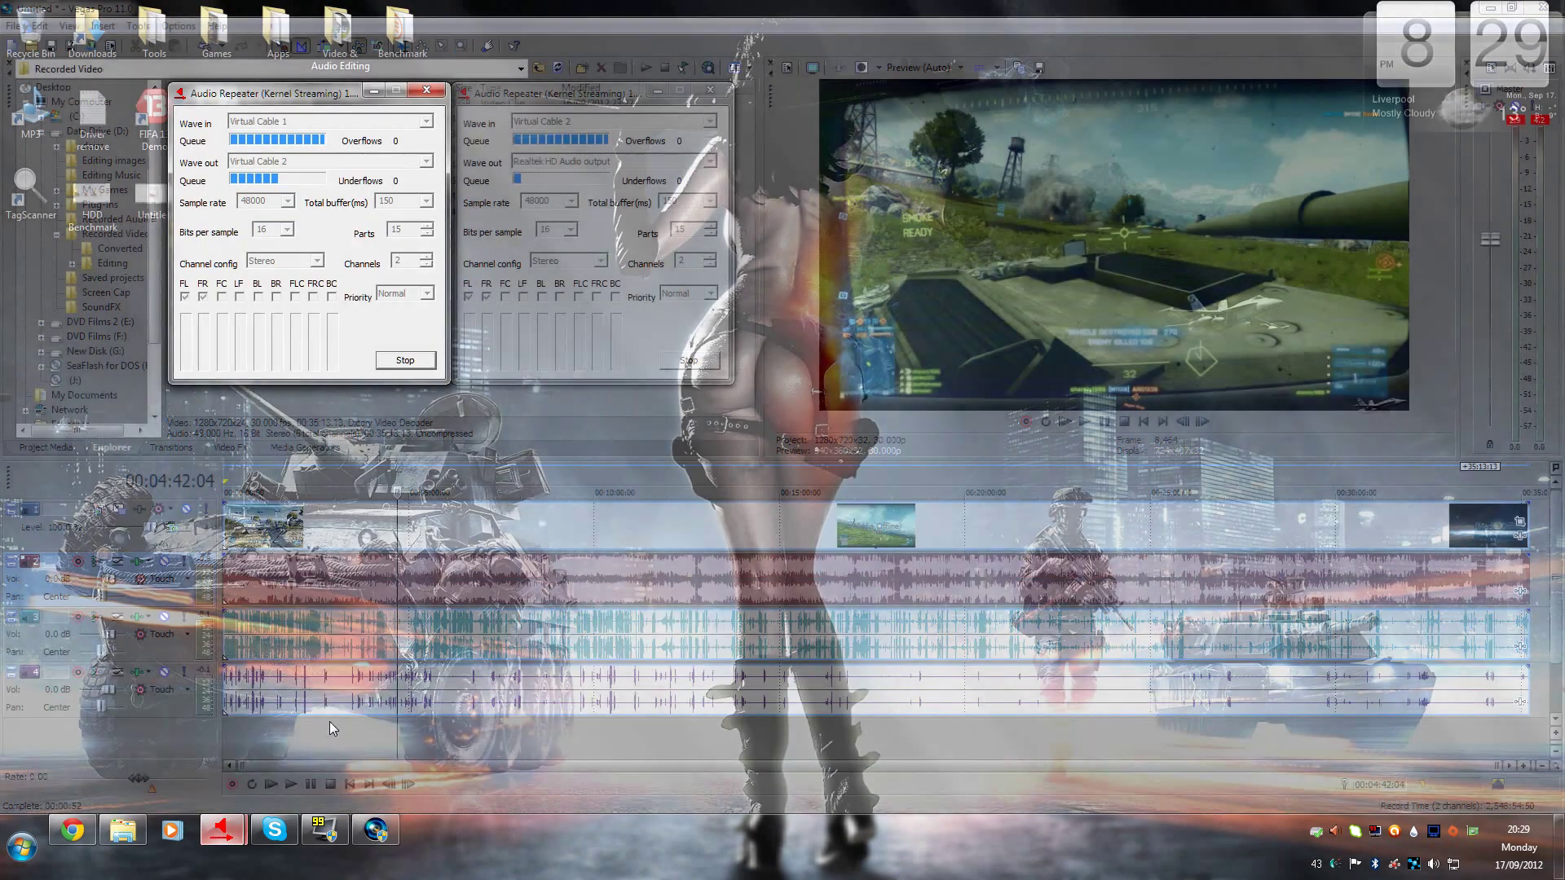
left_click(330, 728)
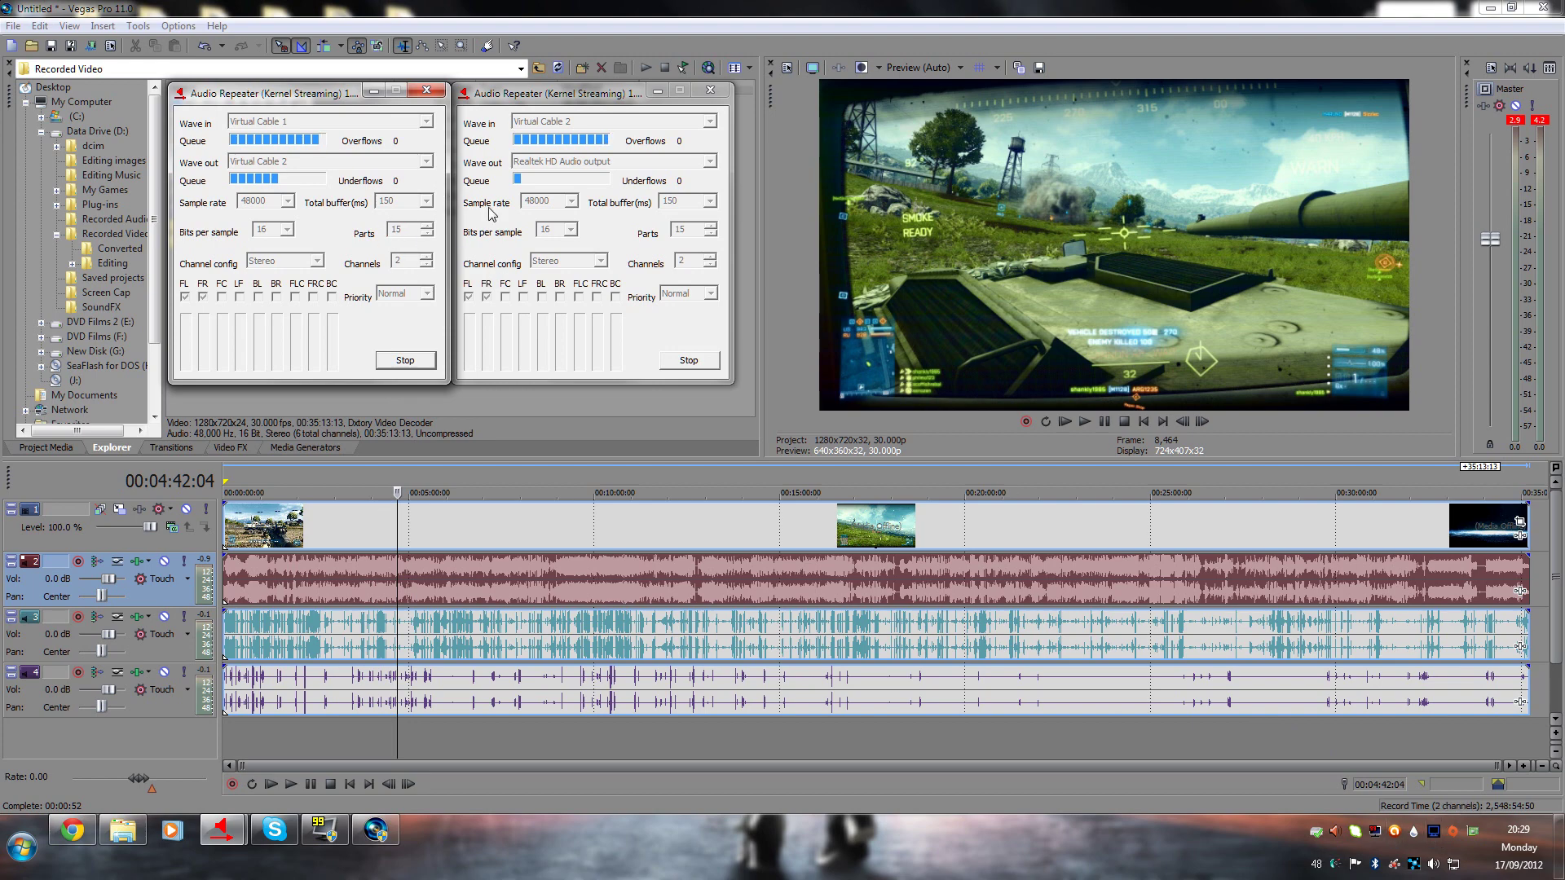
left_click(1435, 834)
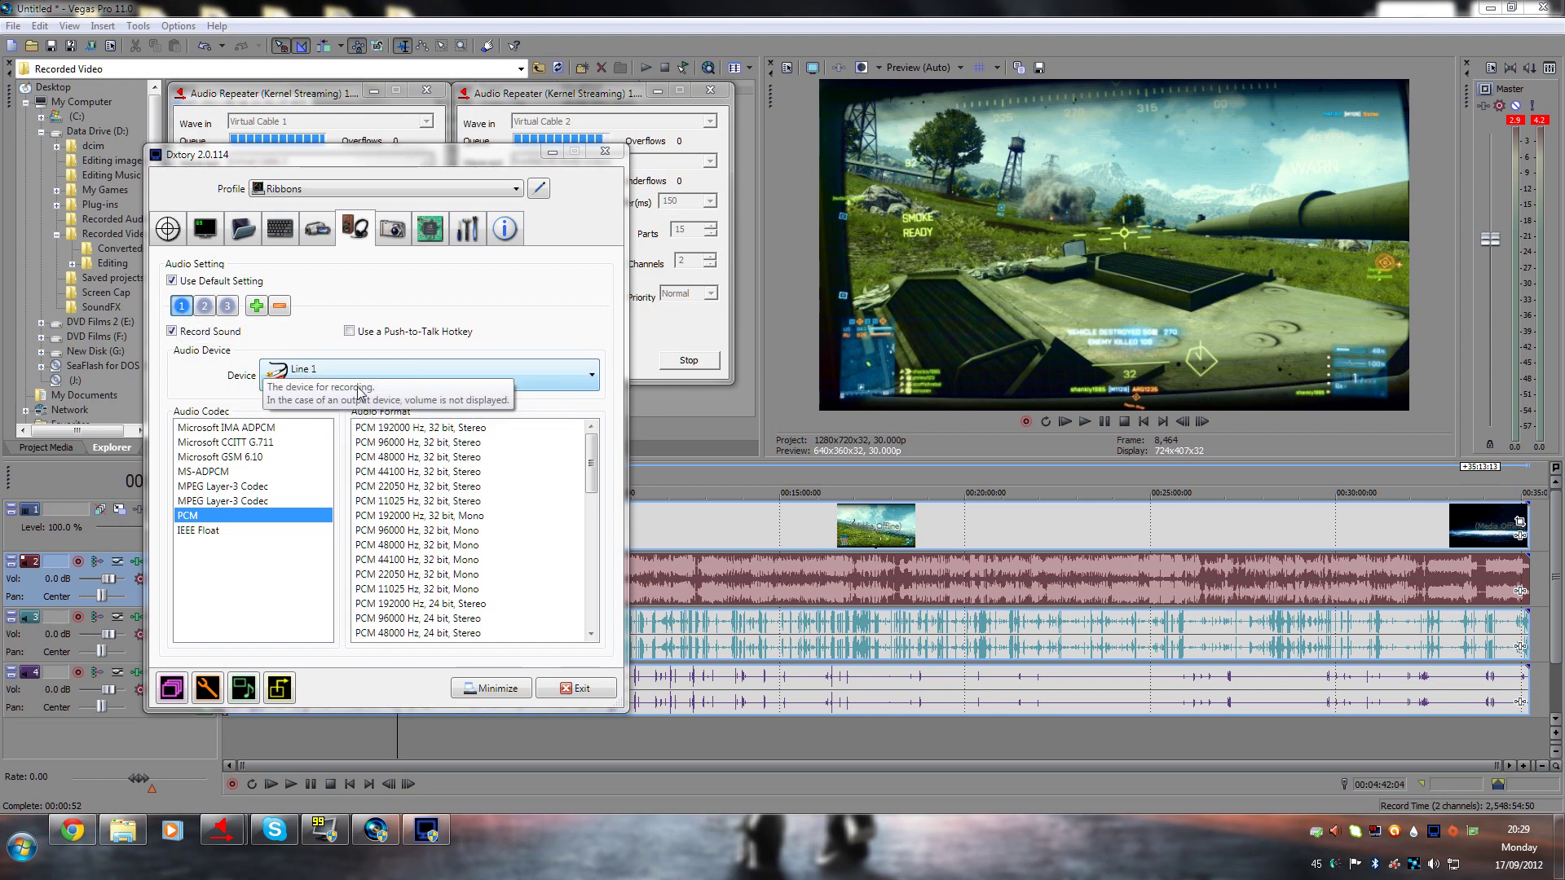
Step: Check Dxtory audio streams 2 (Line 2) and 3 (Realtek microphone), then bring up Skype's audio settings
left_click(206, 306)
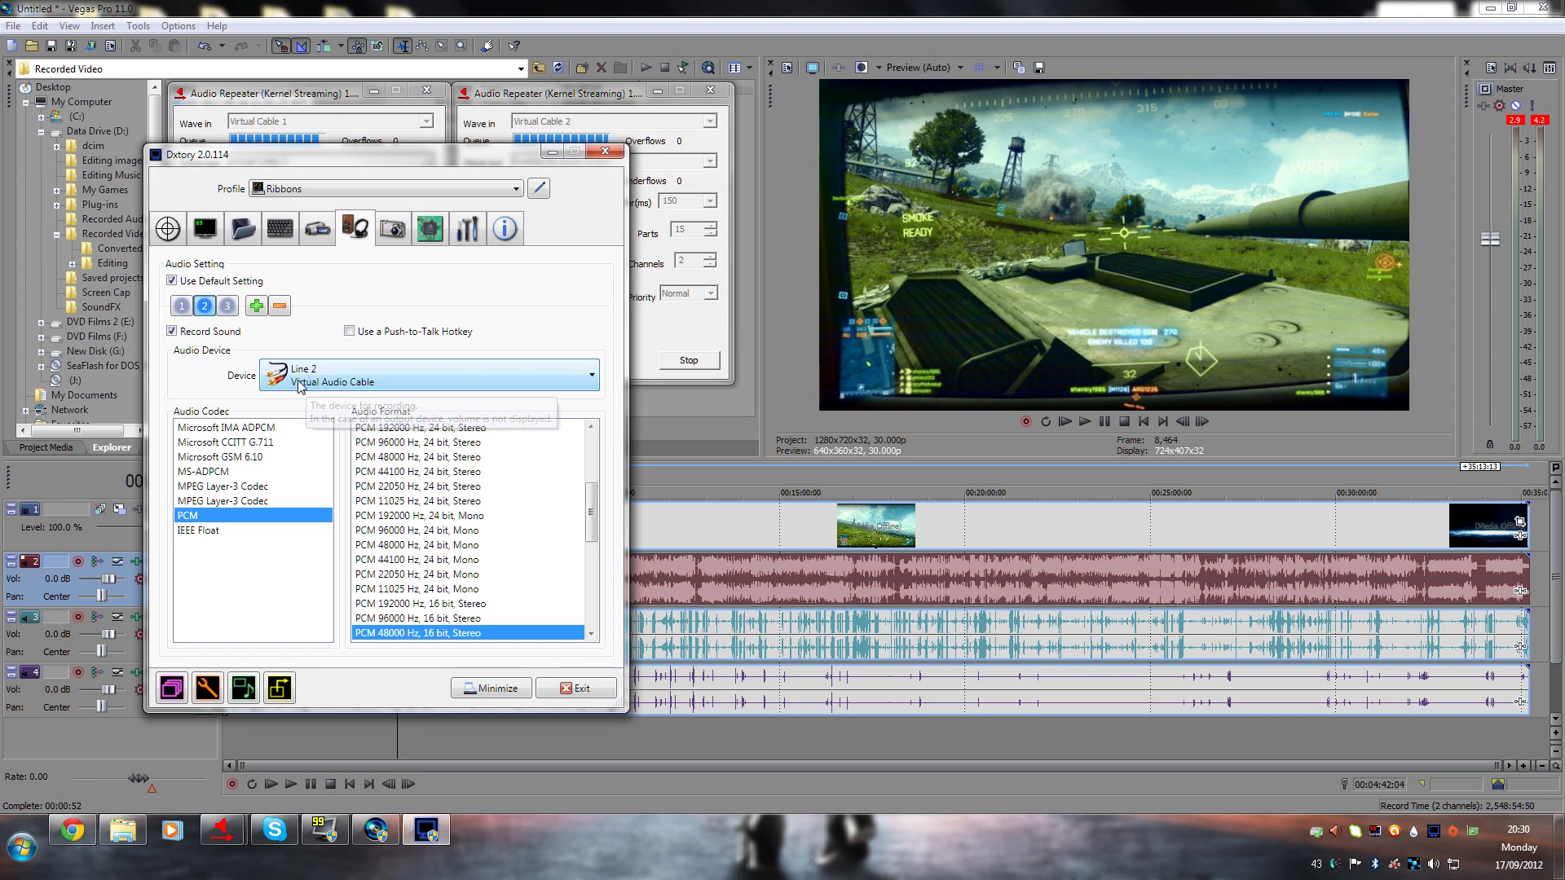
left_click(229, 306)
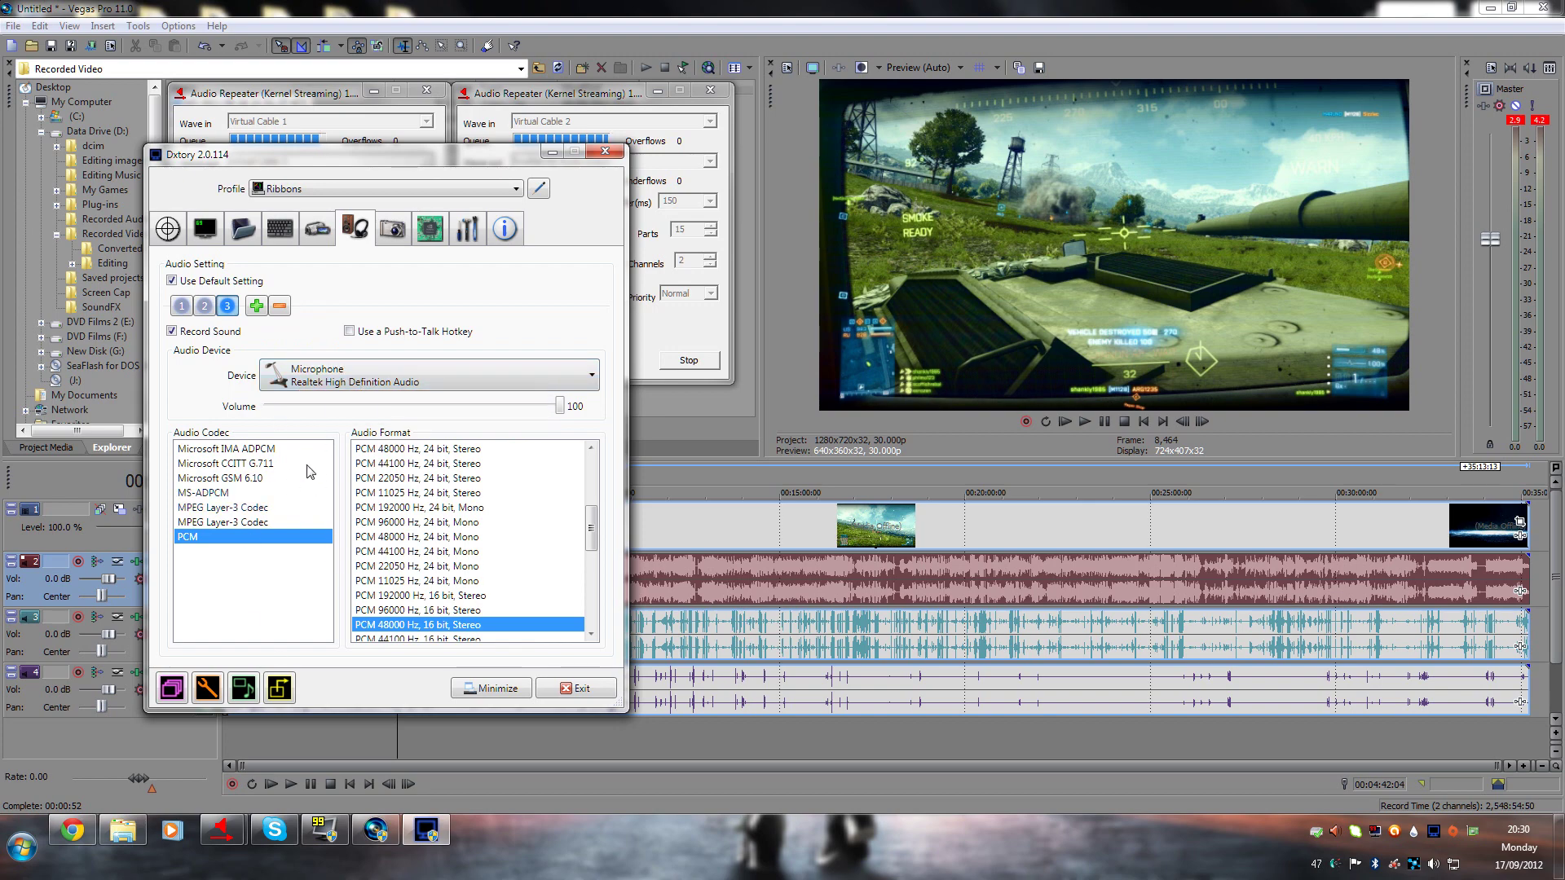
left_click(278, 829)
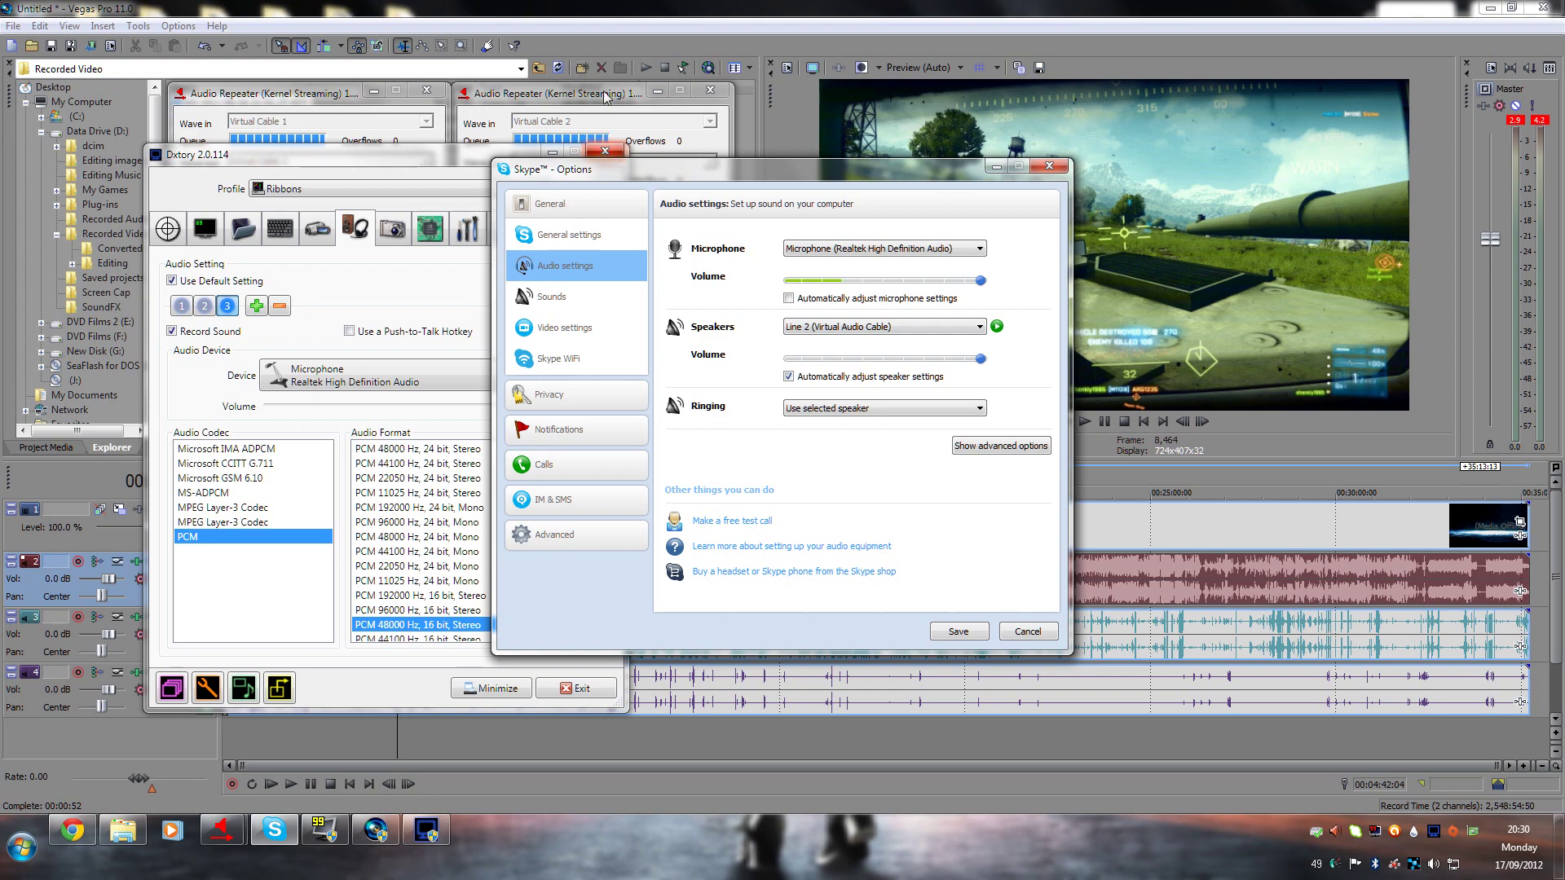
Step: Save Skype's audio settings with speakers on Line 2, and minimise Dxtory
left_click(958, 632)
left_click(497, 689)
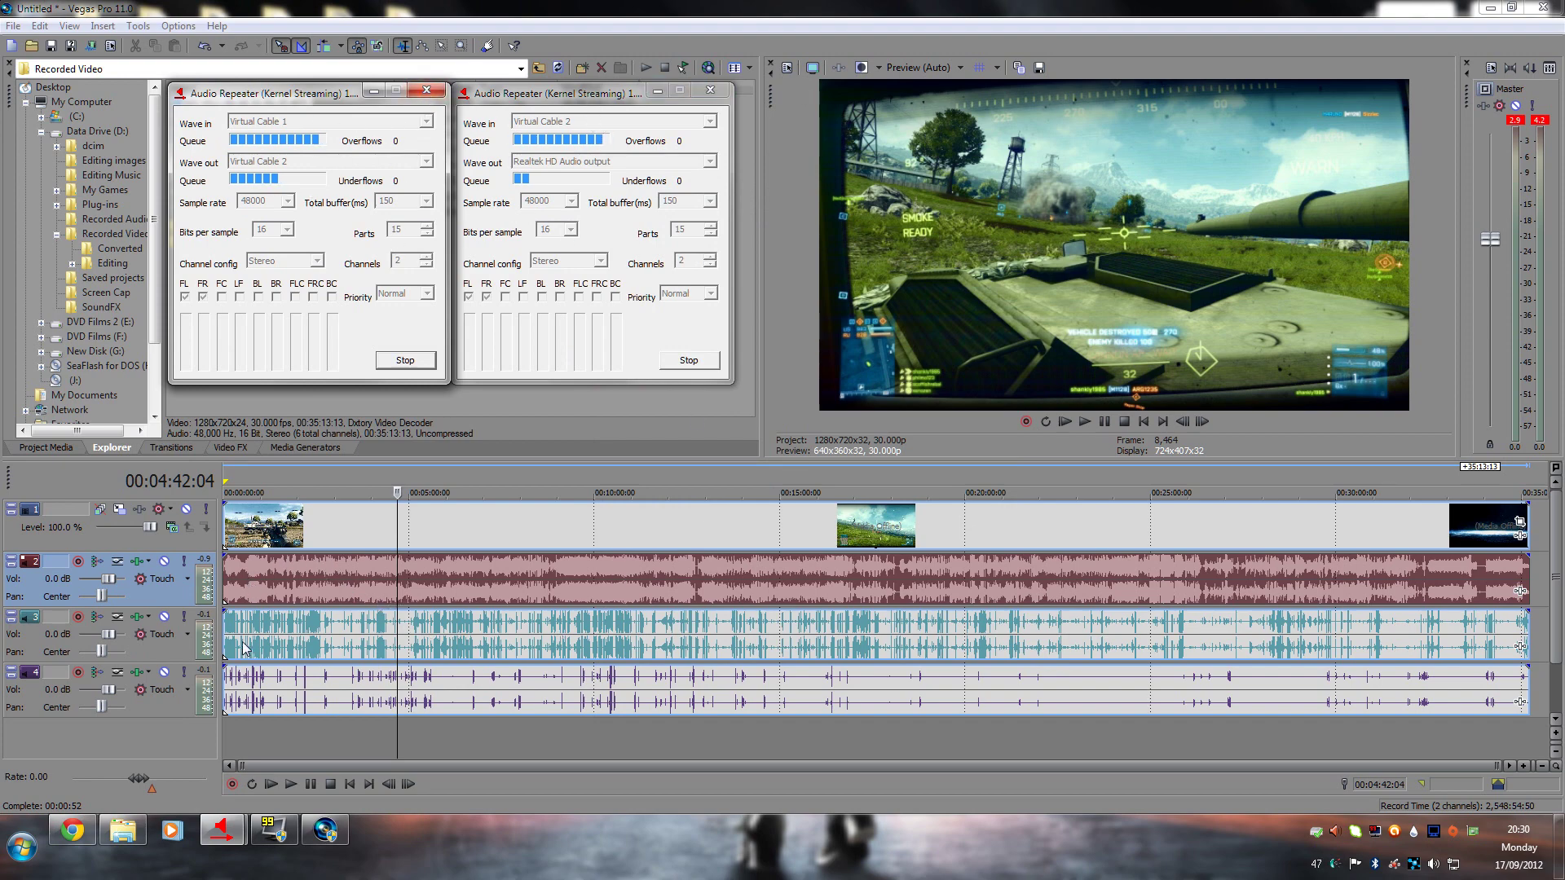
Step: Mute tracks 4 and 3 and play the preview to hear track 2 alone
left_click(165, 673)
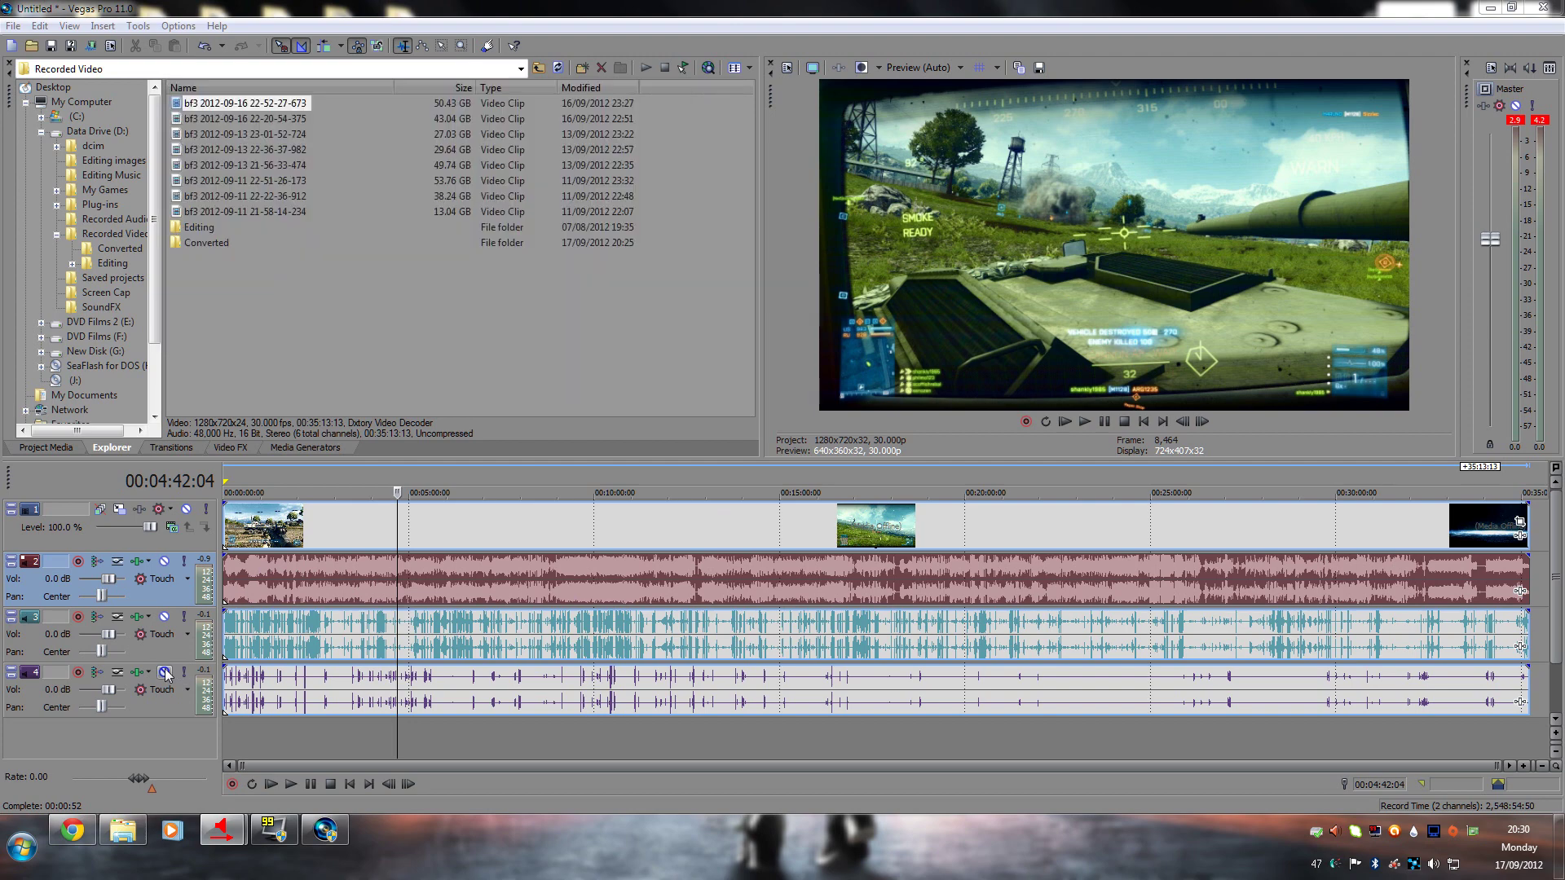
left_click(166, 619)
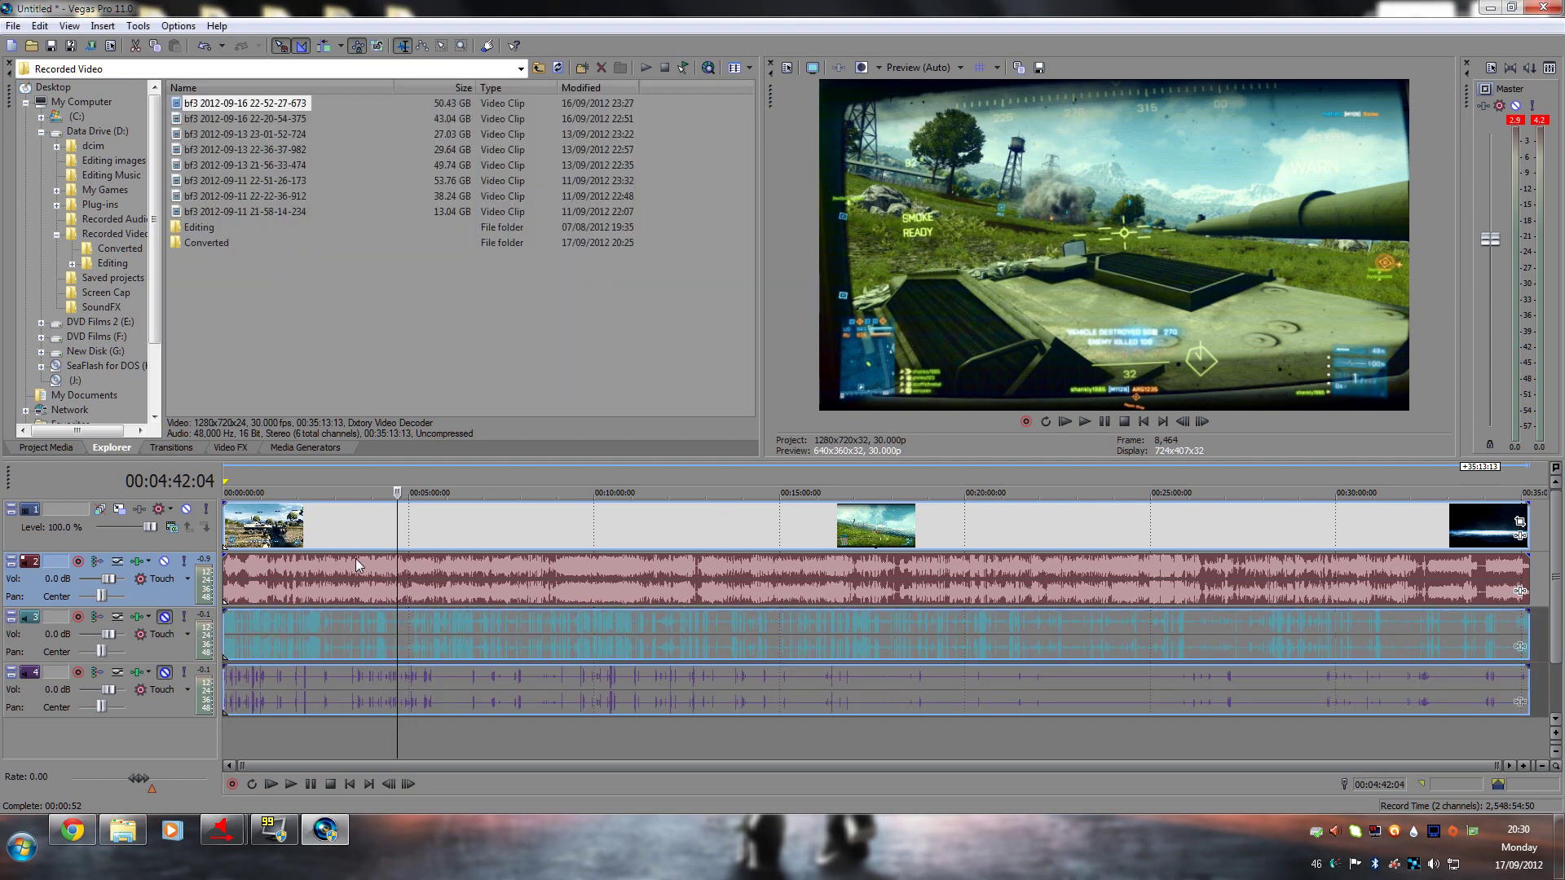
left_click(1085, 420)
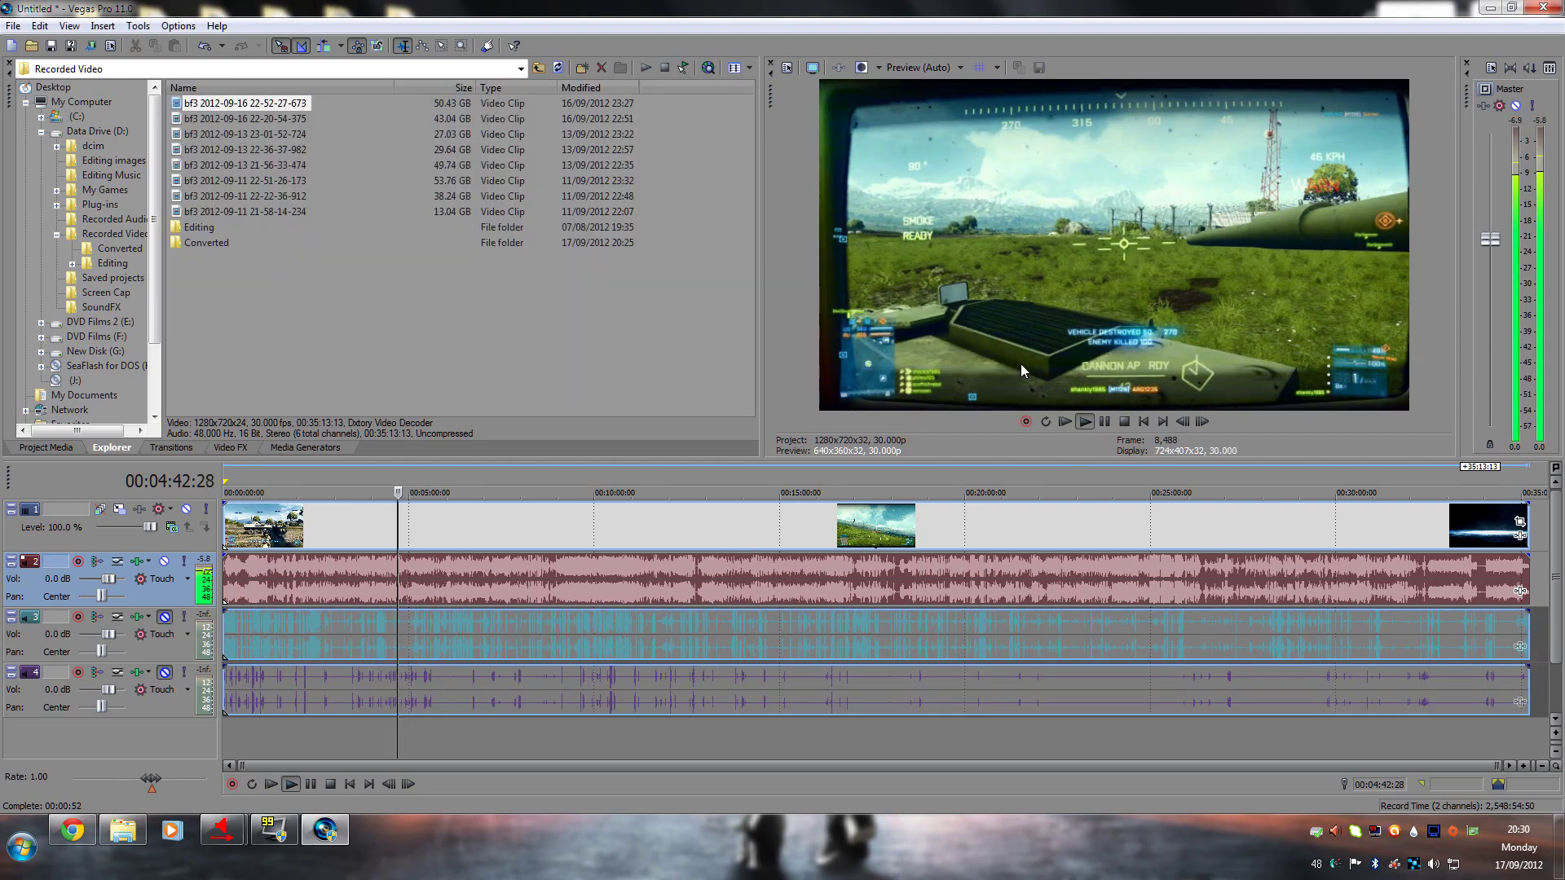
left_click(1125, 421)
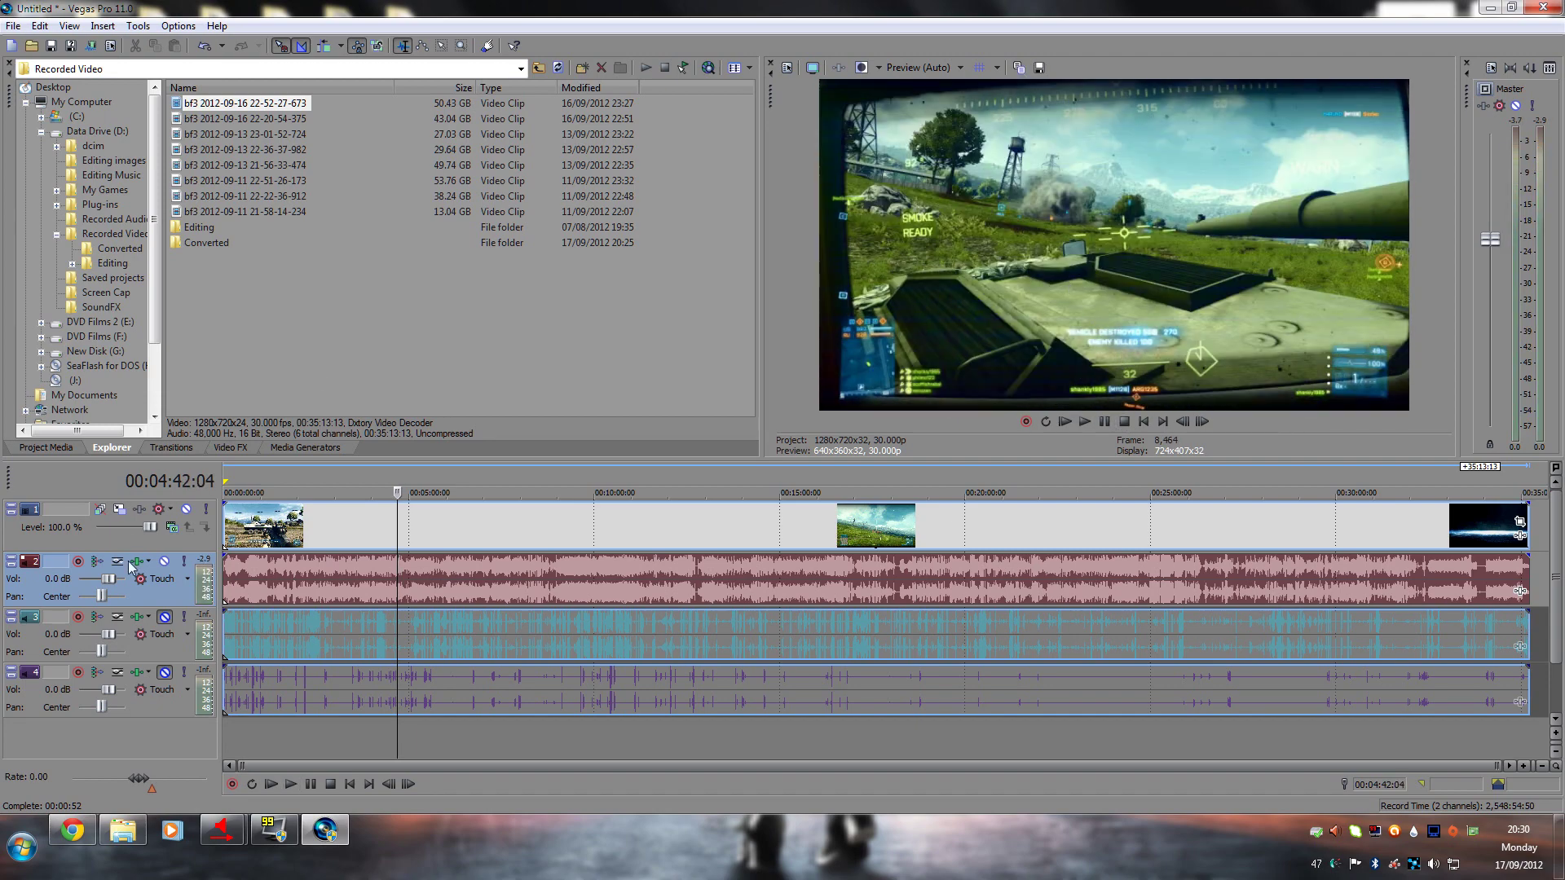
Step: Mute track 2, unmute track 3, and play the preview to hear track 3 alone
left_click(164, 561)
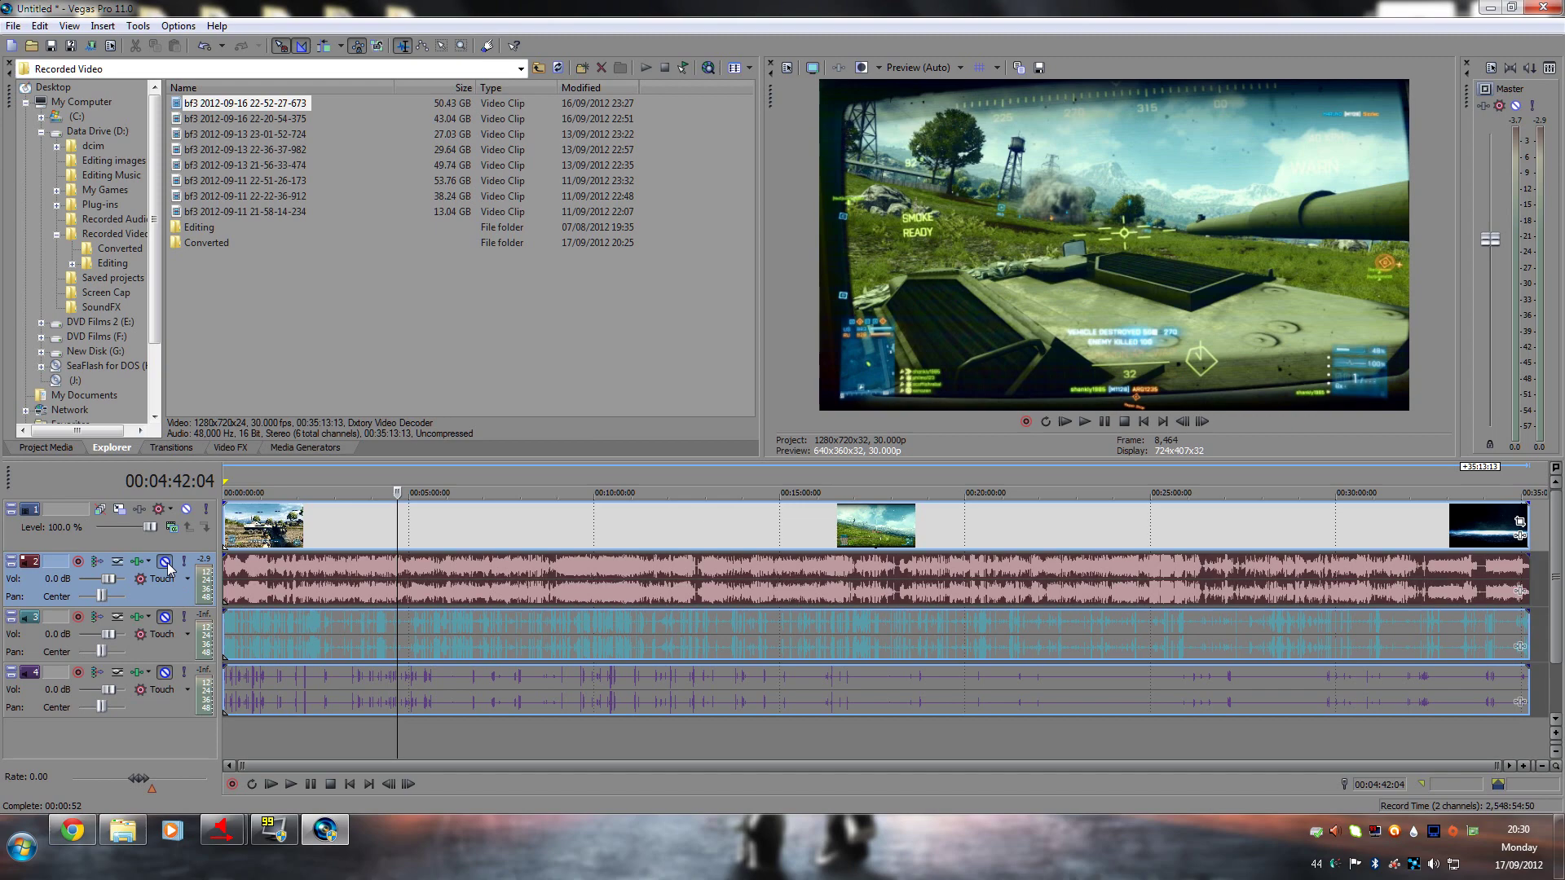
left_click(164, 618)
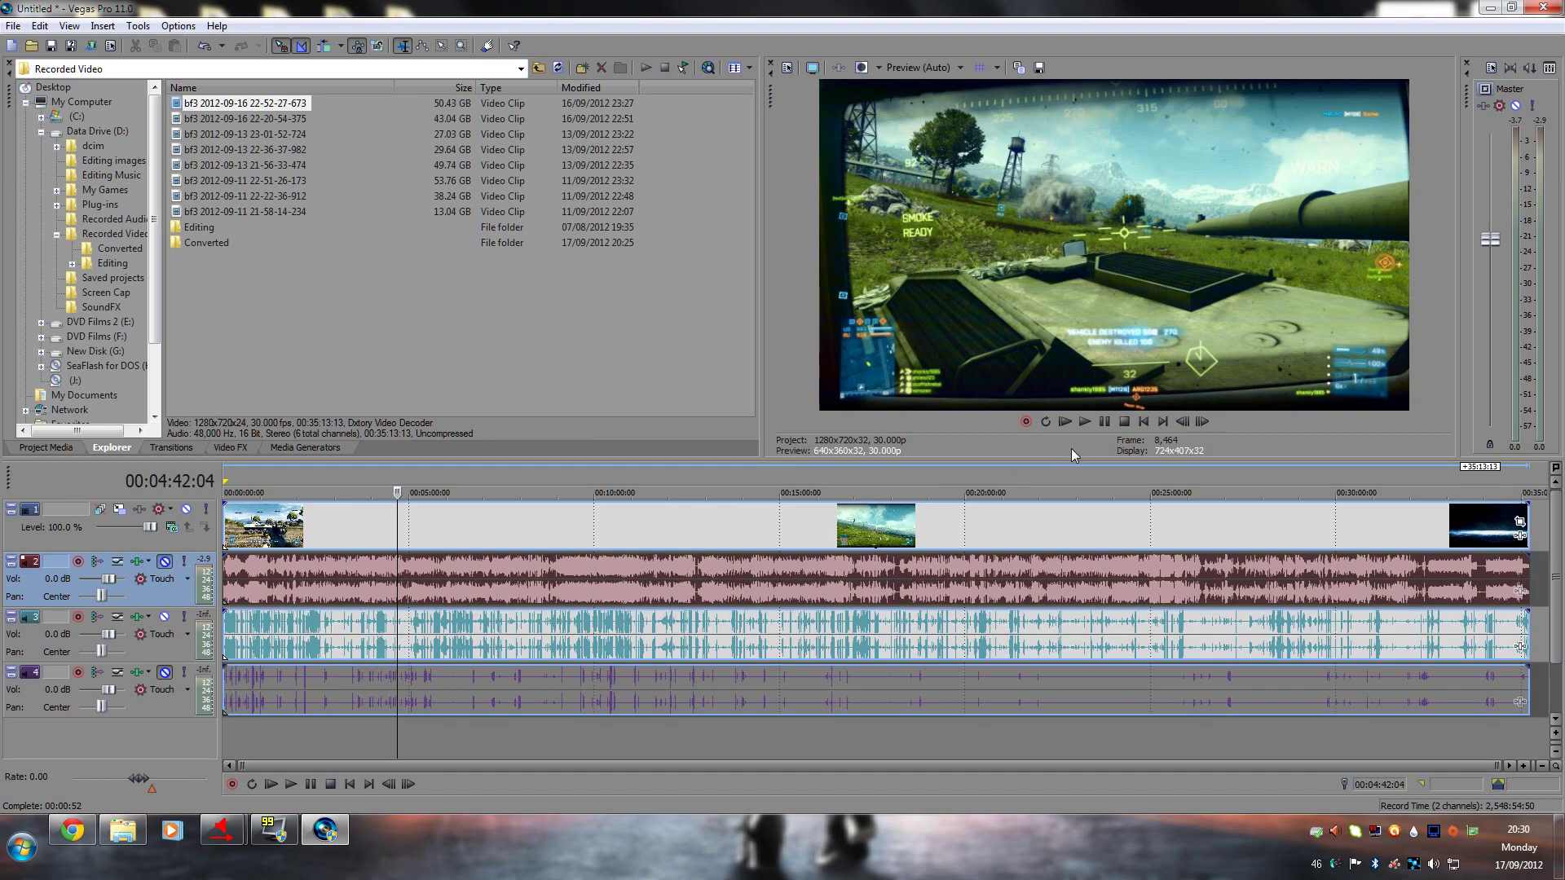
left_click(1084, 422)
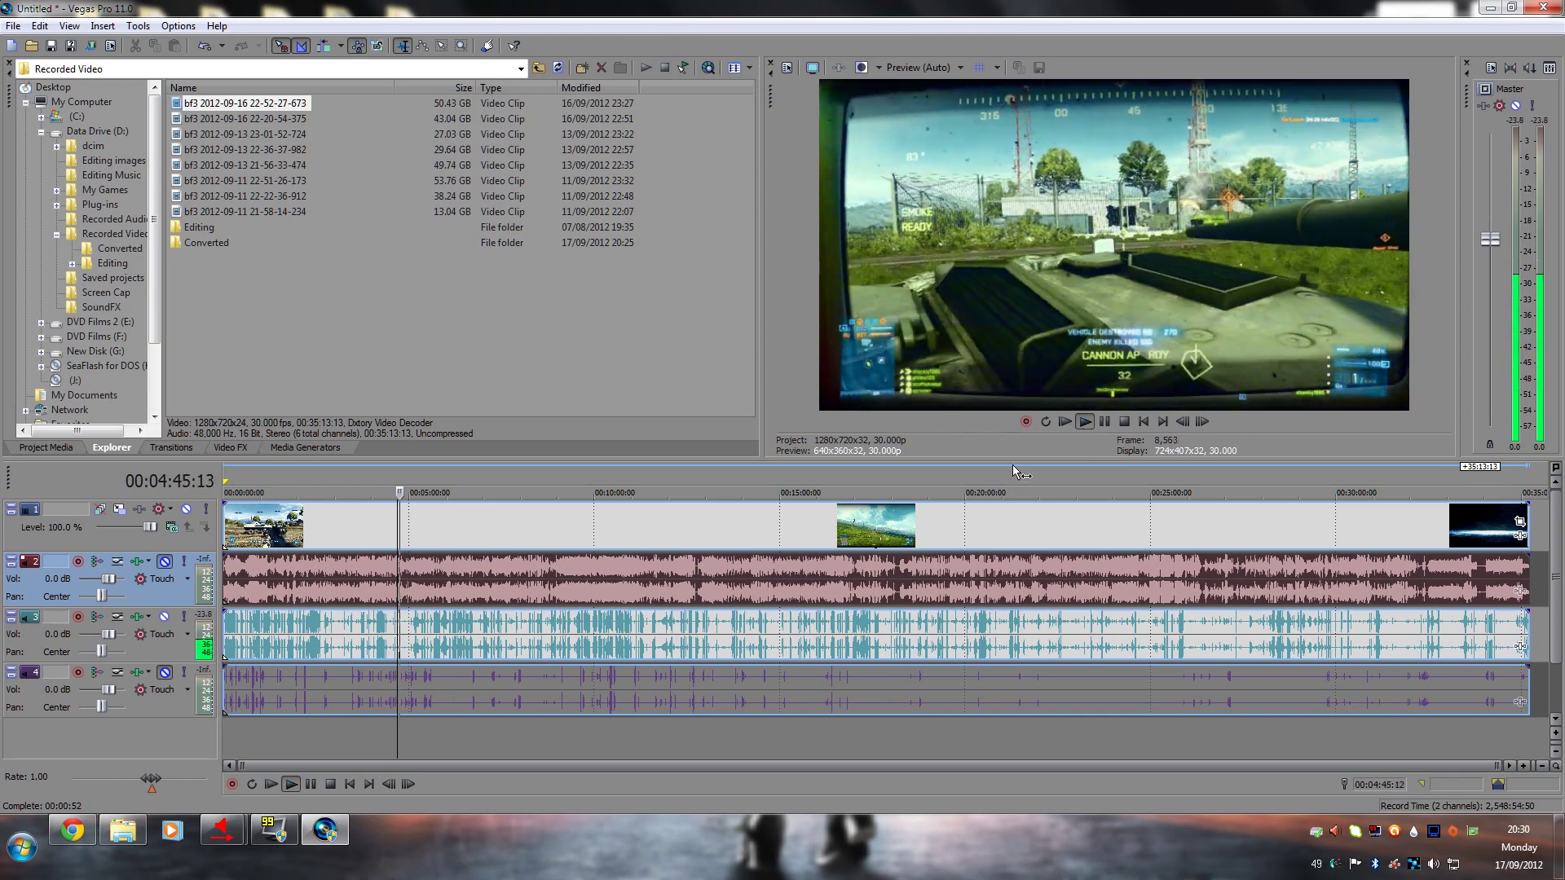
left_click(414, 642)
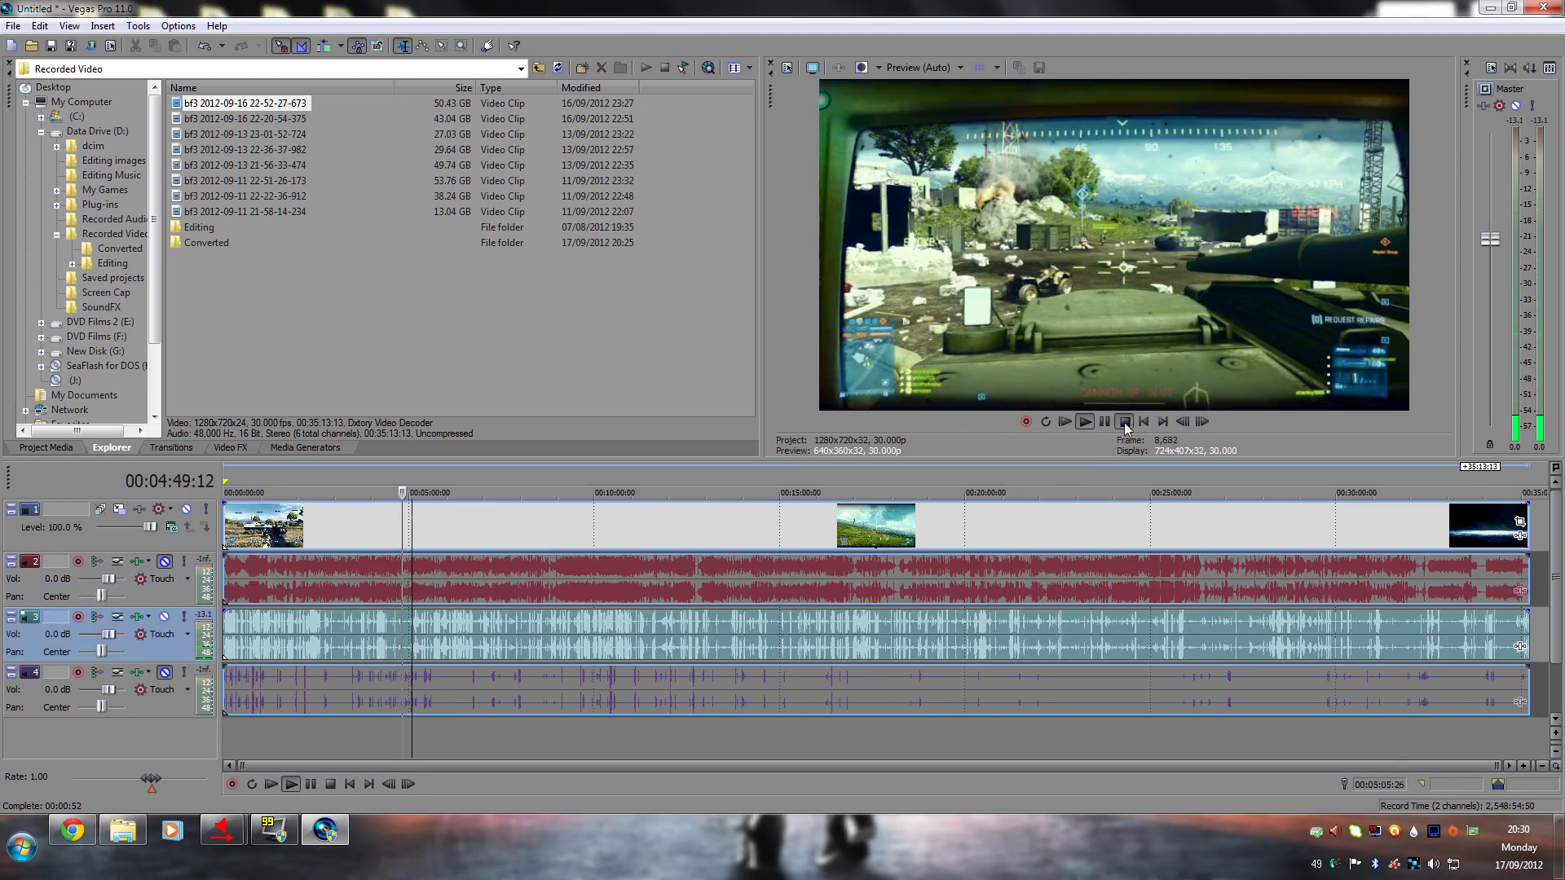
left_click(1075, 423)
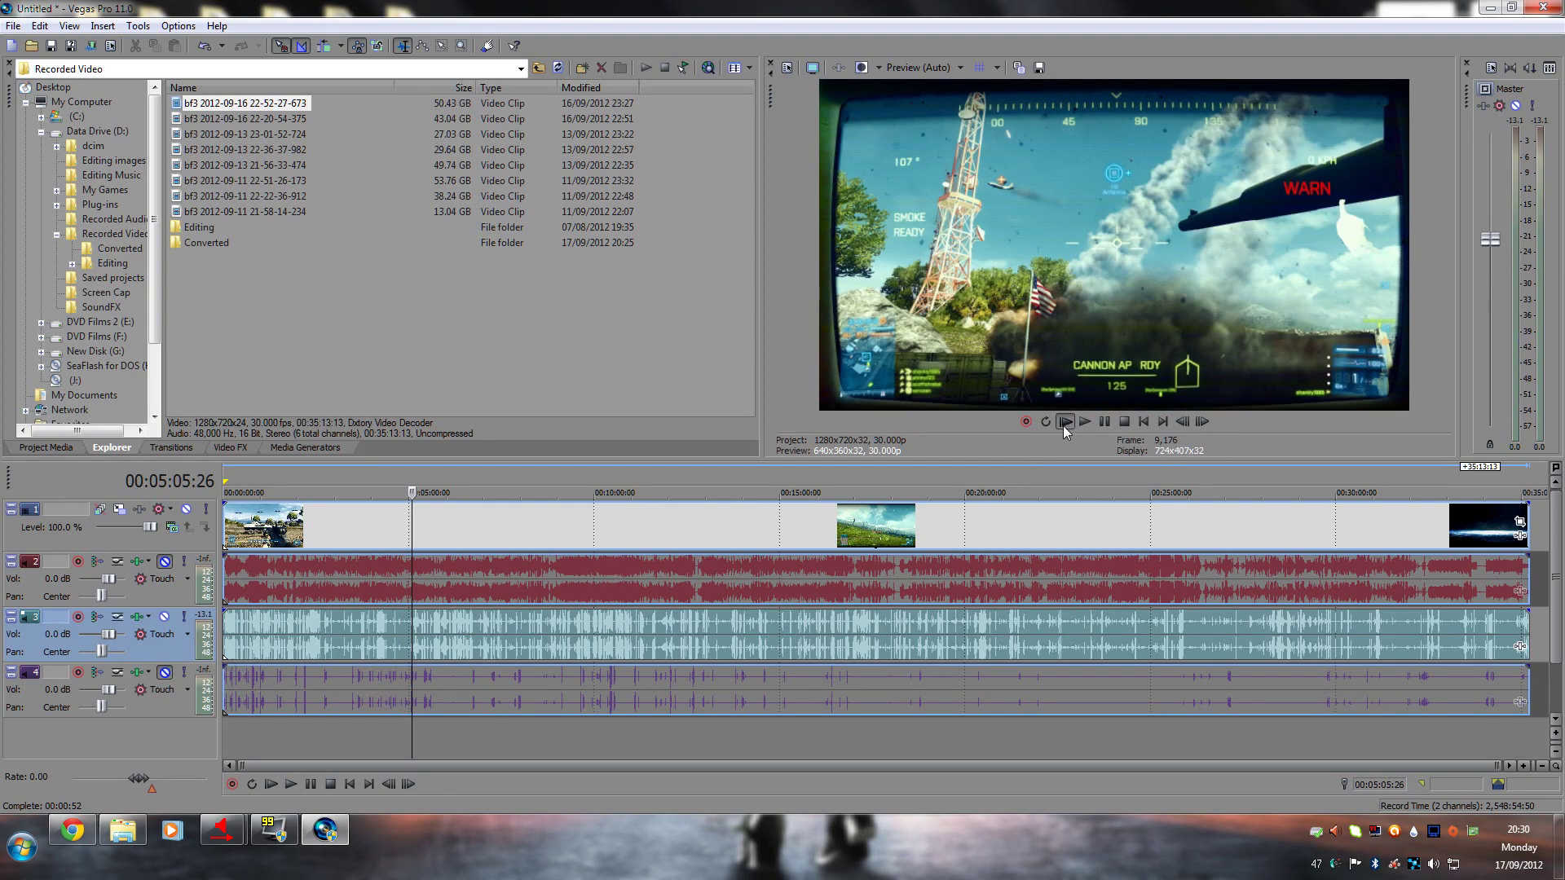
Step: Play the project from the start, then unmute tracks 2 and 4
left_click(1064, 422)
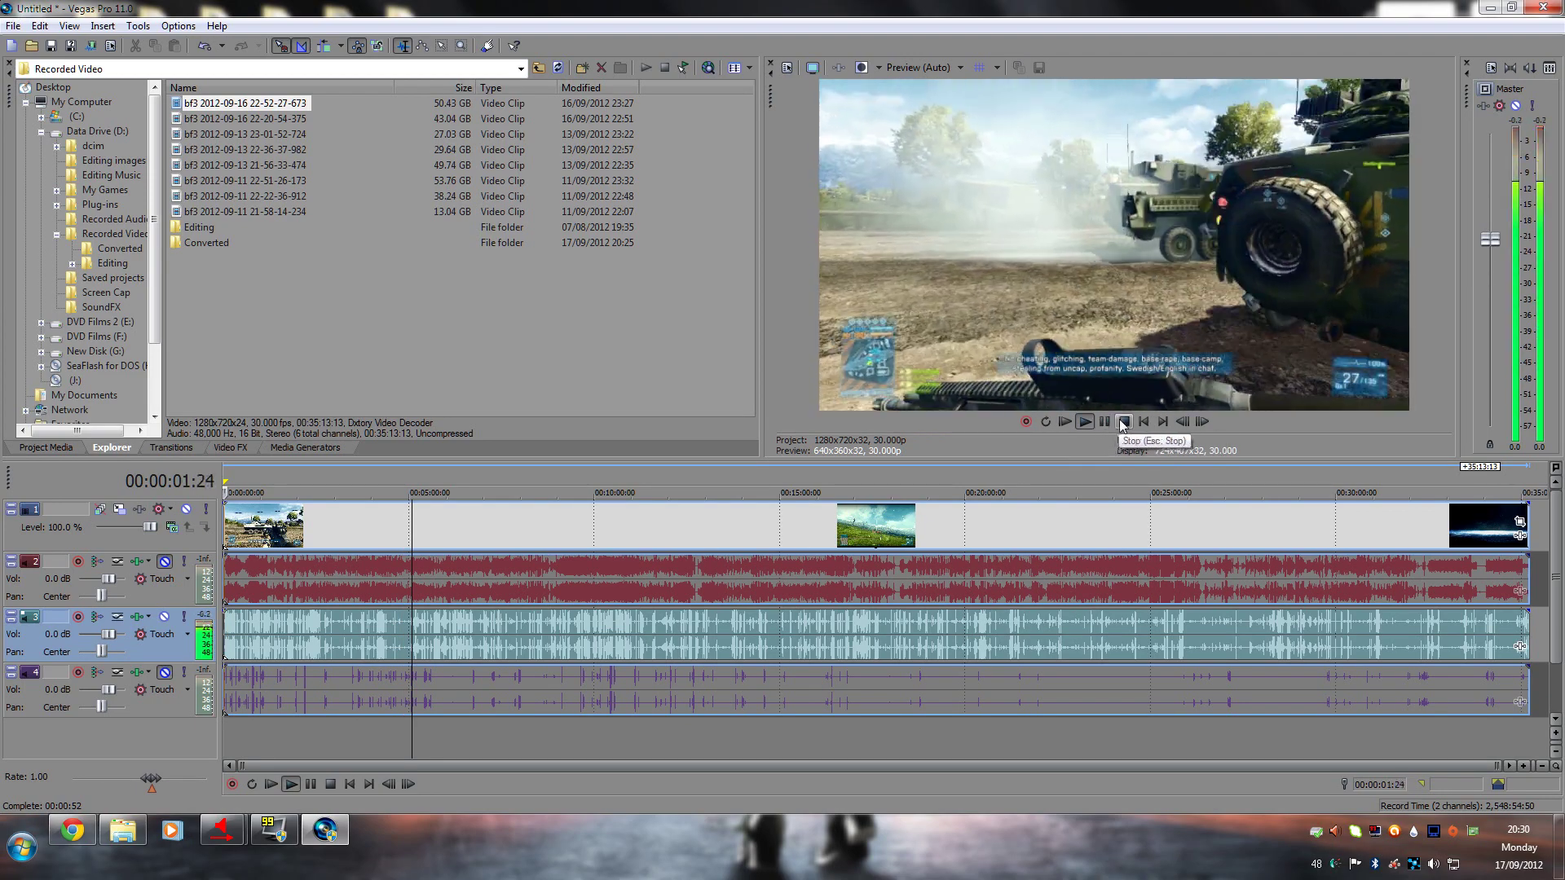
left_click(1123, 422)
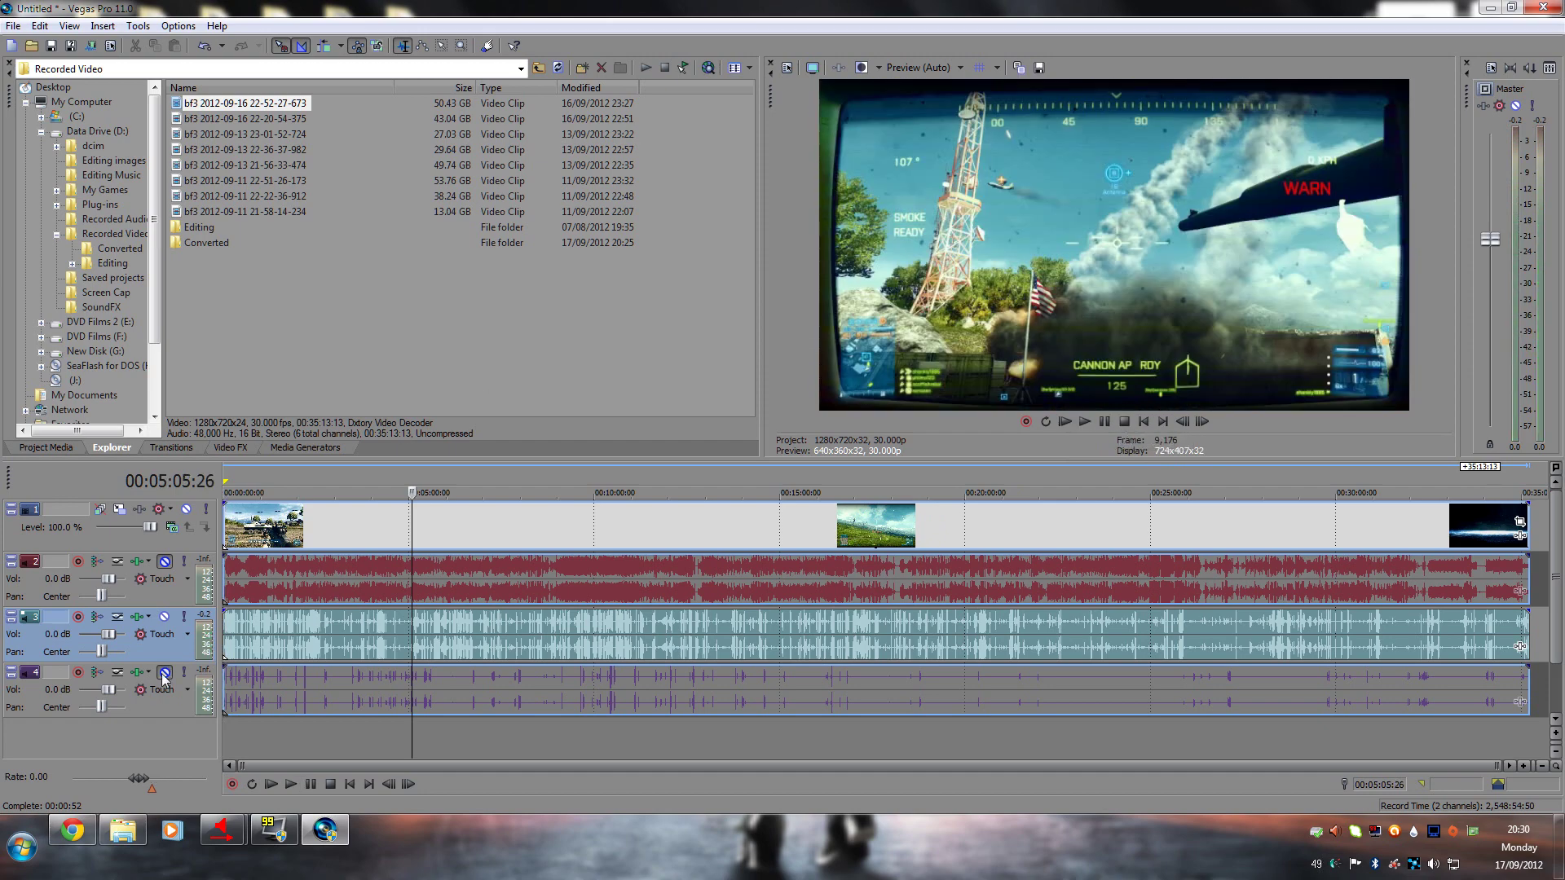
left_click(165, 562)
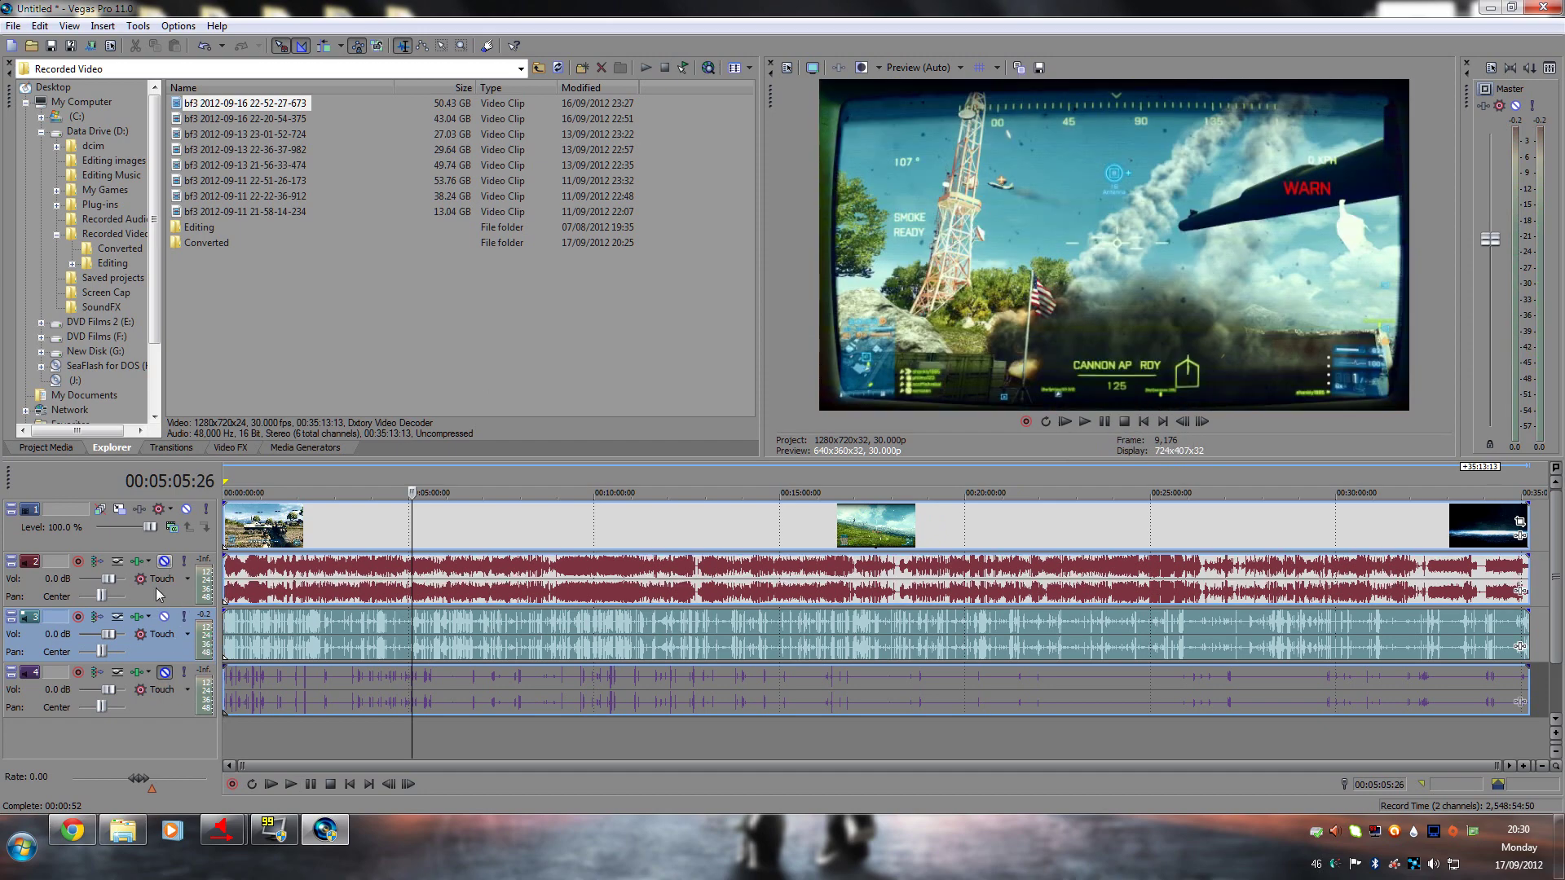
left_click(165, 673)
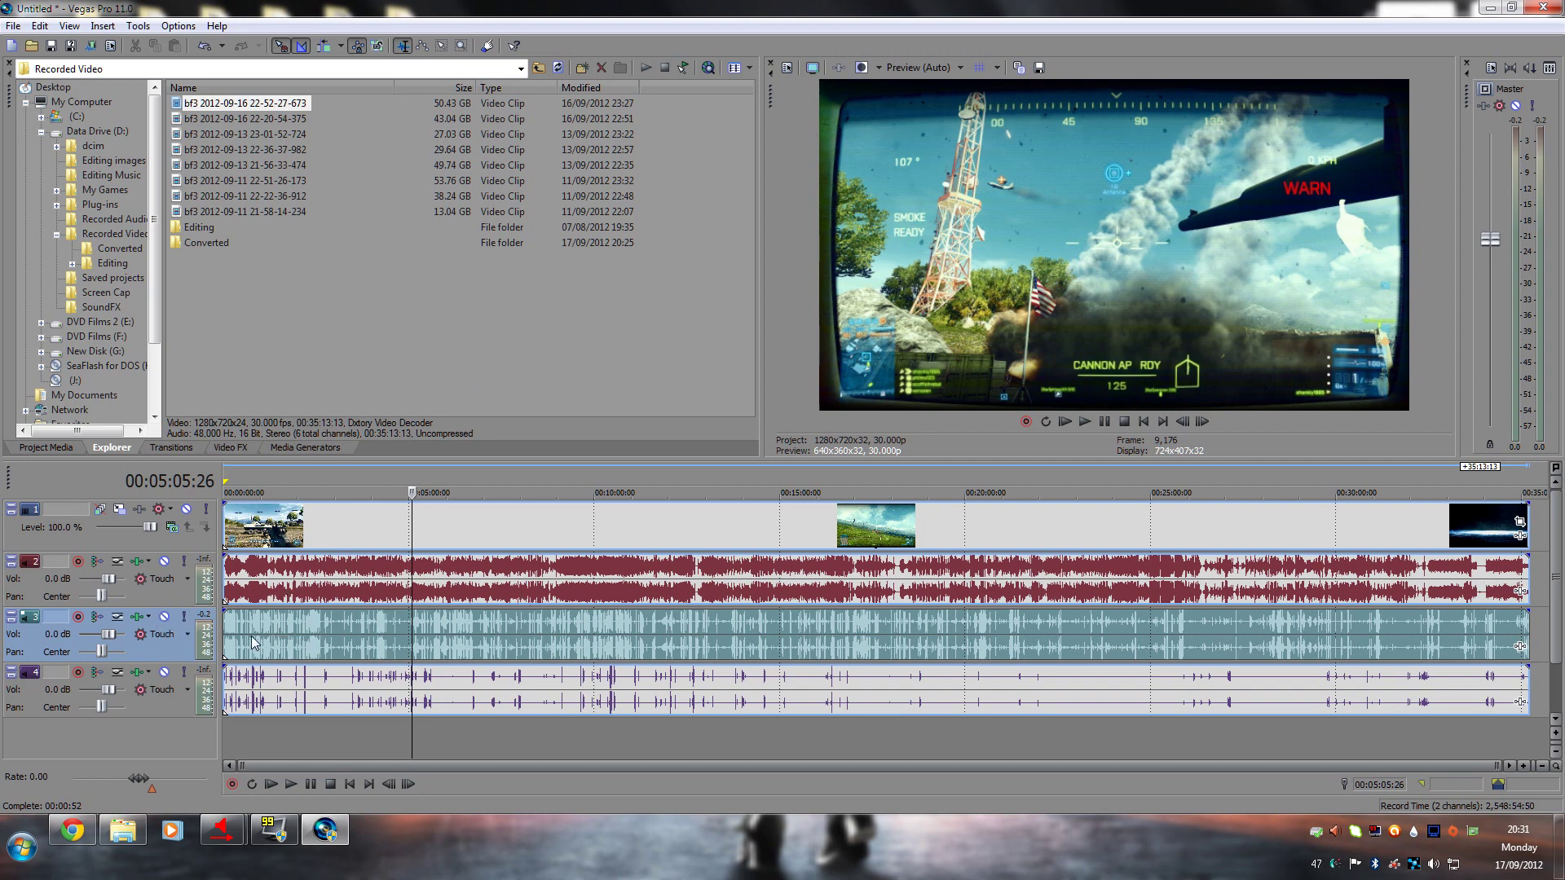
Step: Mute track 3 and move the playhead through the clip, settling at 00:08:38:04
left_click(164, 617)
left_click(501, 574)
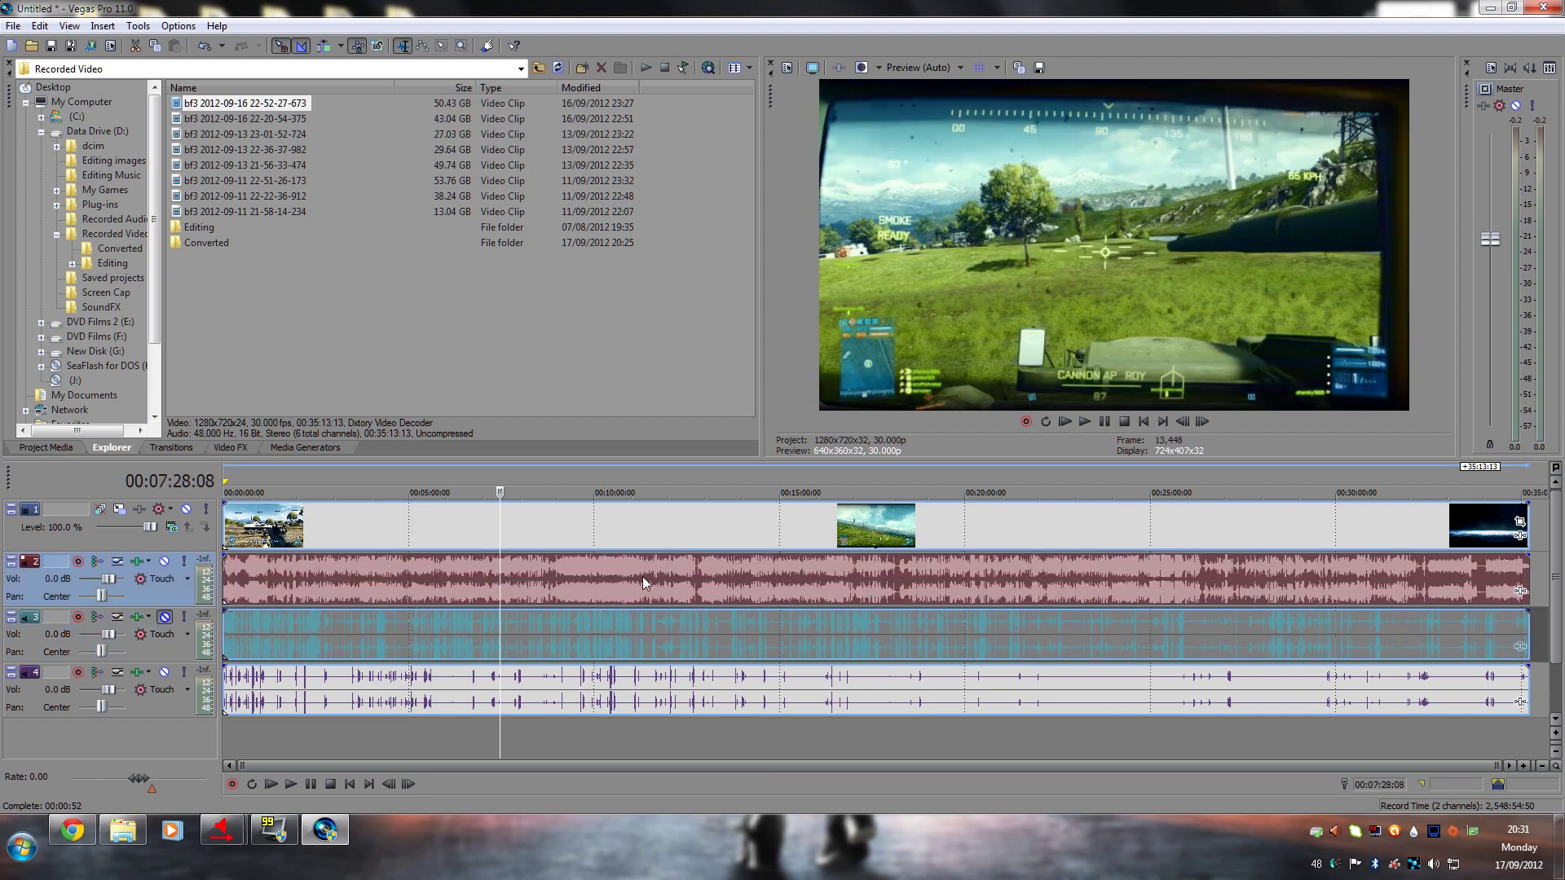
left_click(642, 576)
left_click(408, 573)
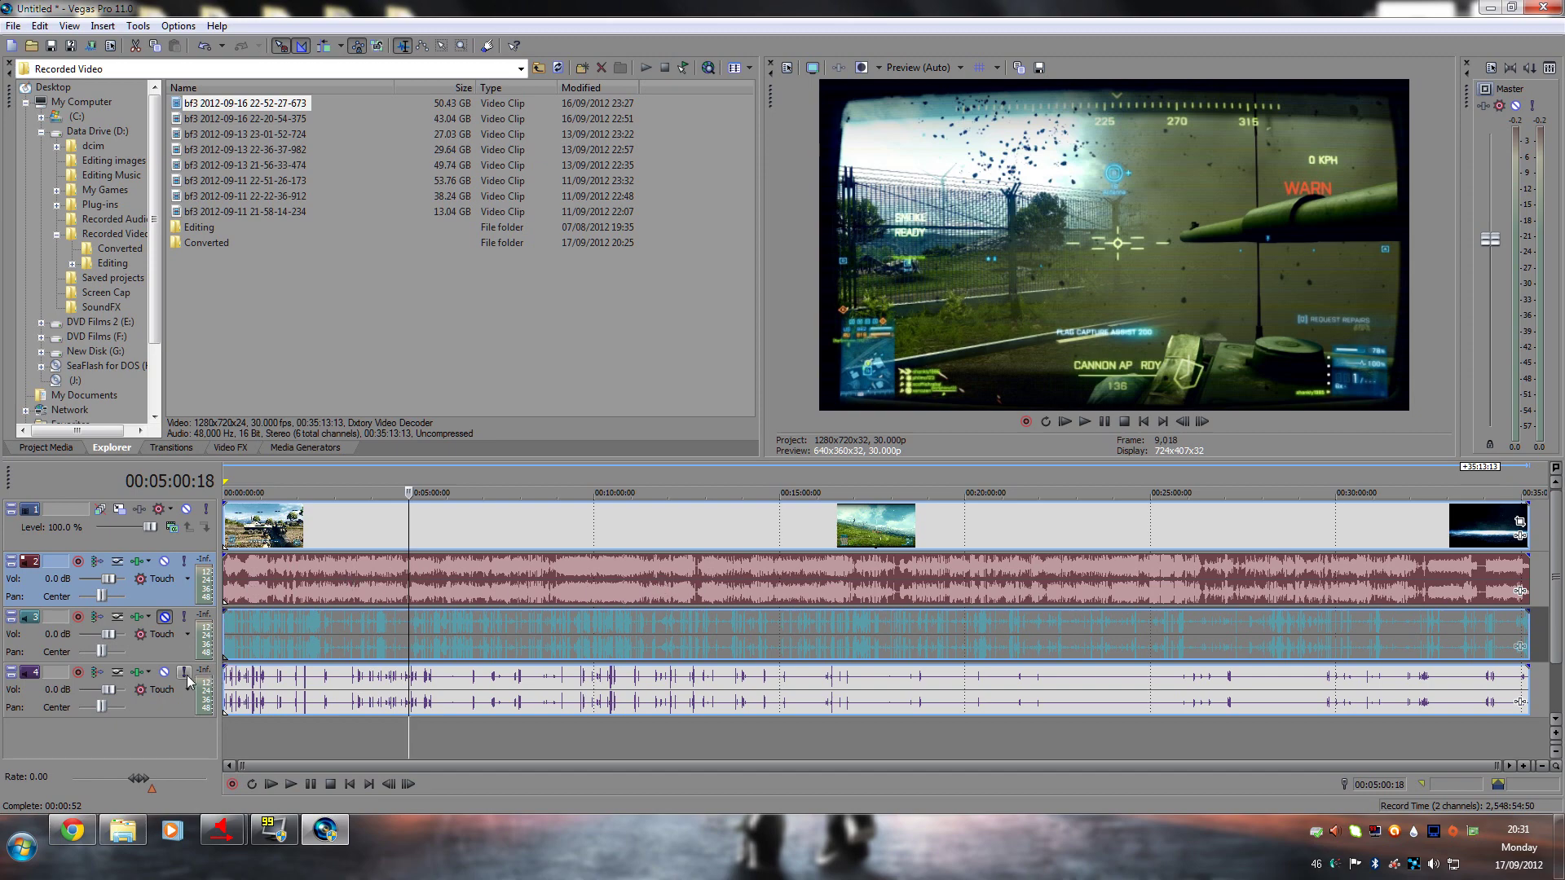
left_click(487, 630)
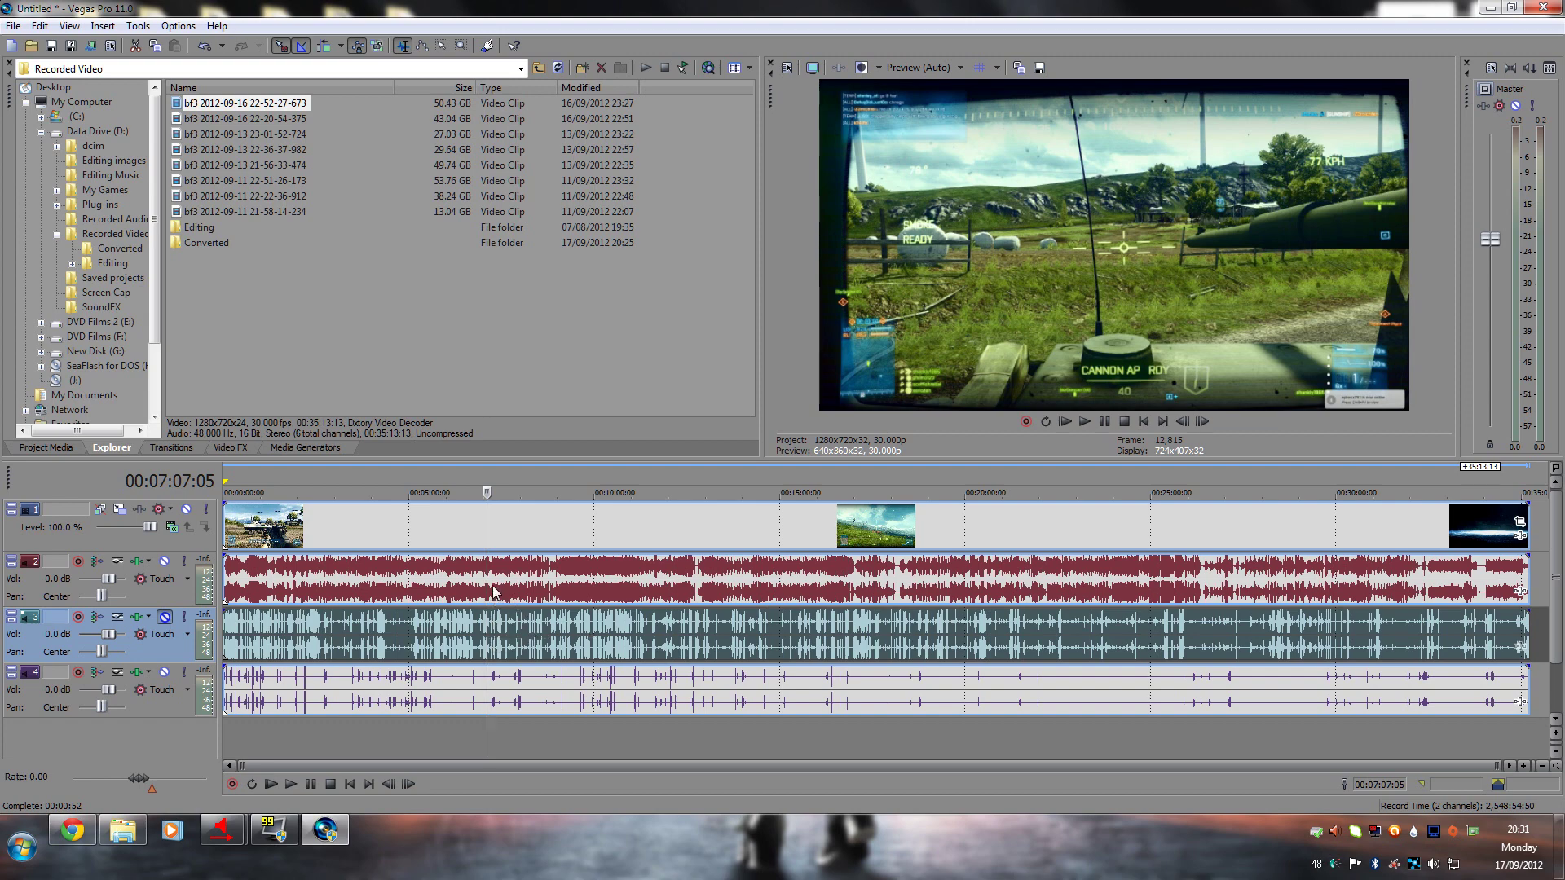
left_click(505, 625)
left_click(605, 583, "ctrl")
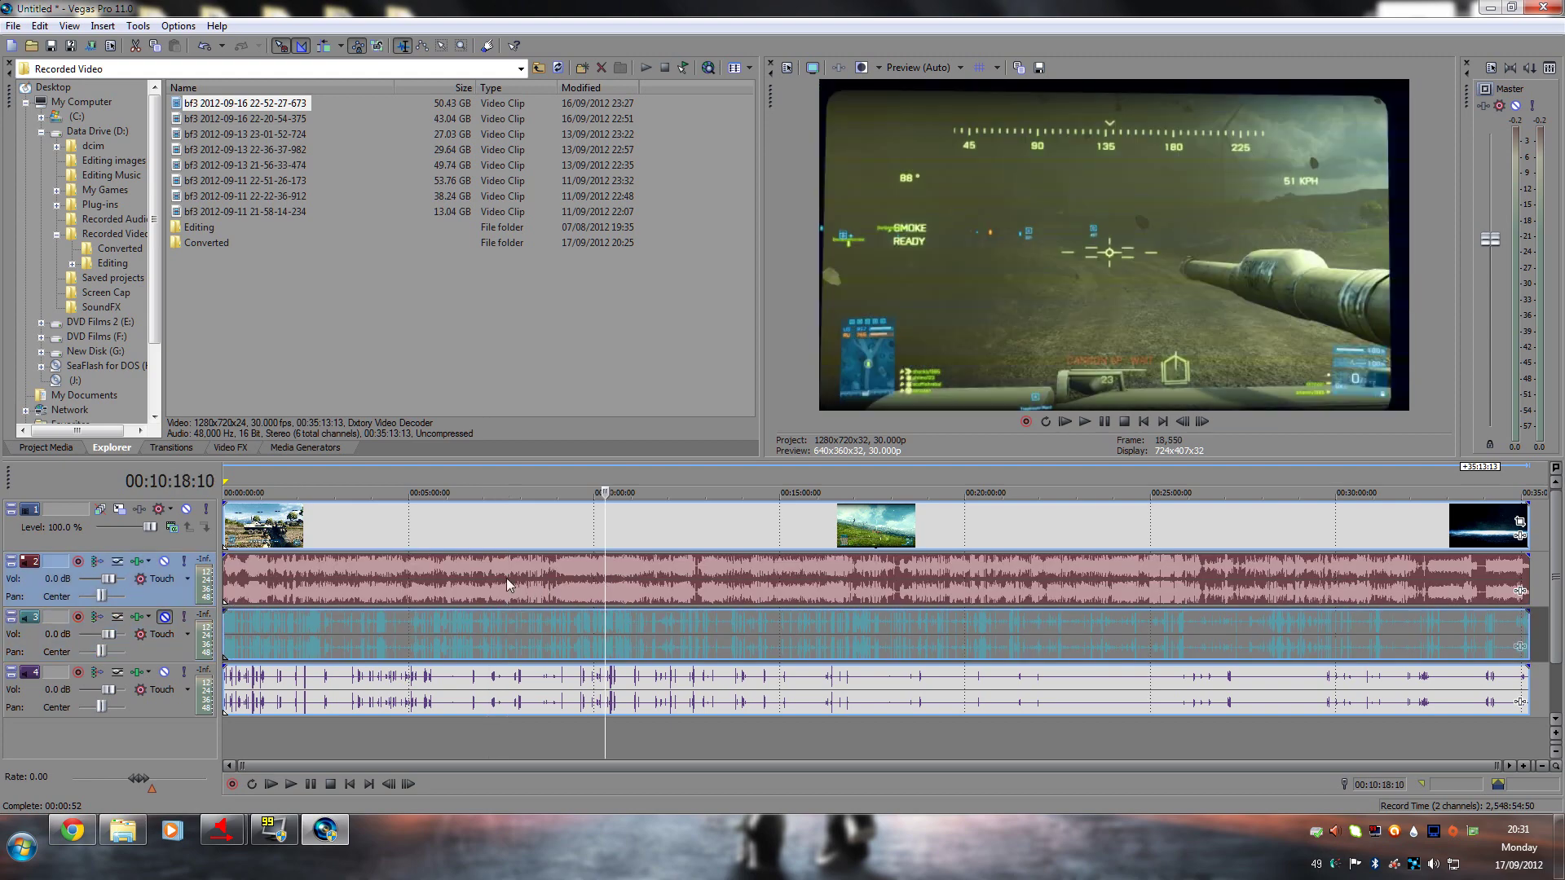
left_click(602, 691)
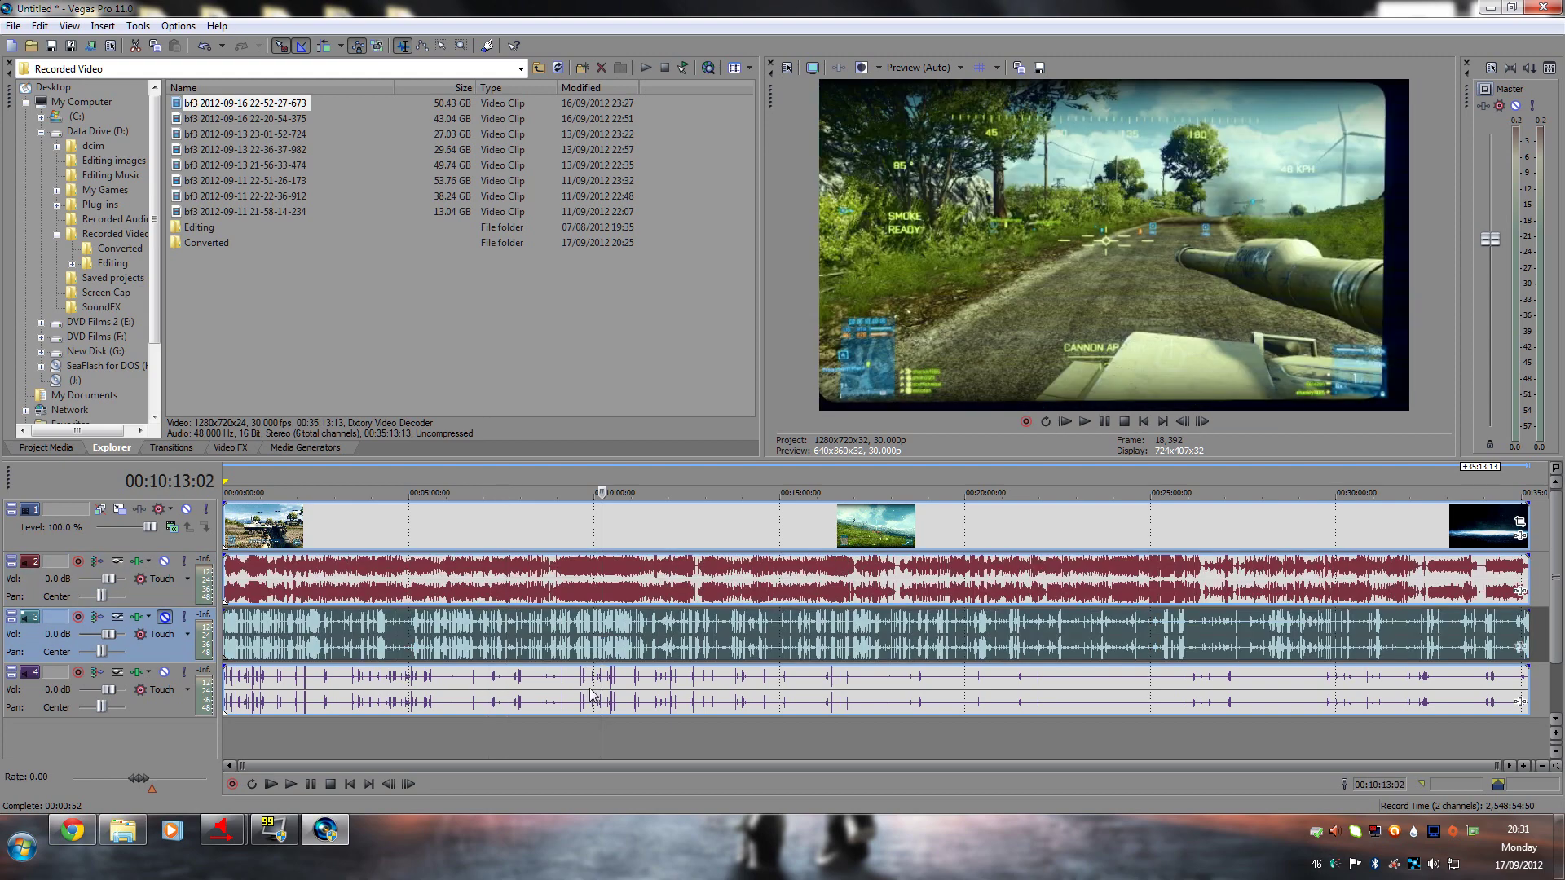
left_click(544, 693)
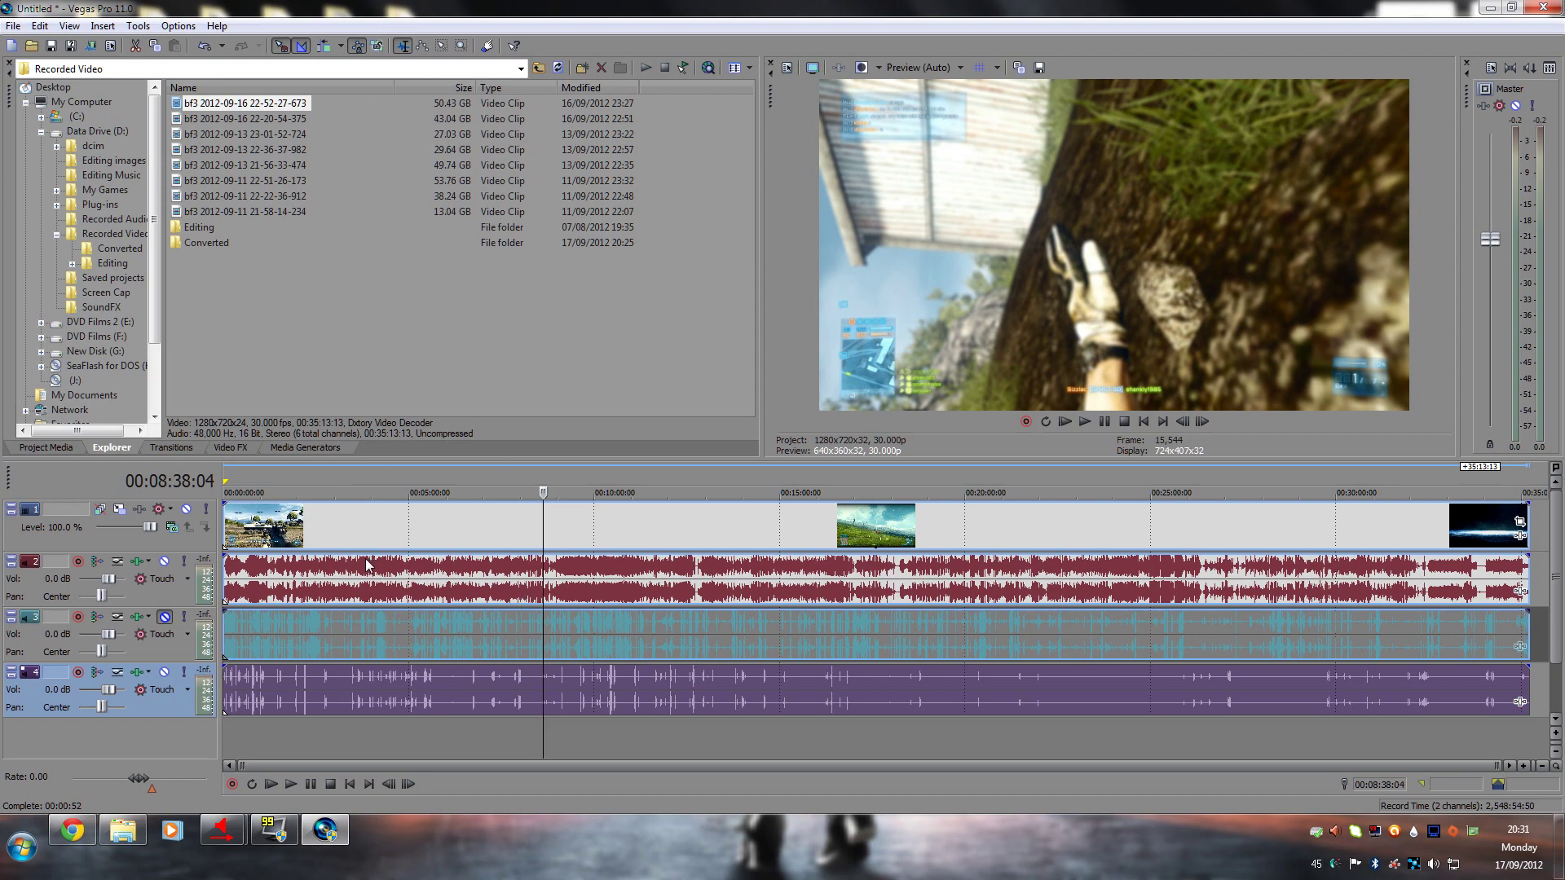
Step: Minimise Vegas, spread the two repeater windows apart, and right-click Control panel in the Start menu
left_click(1491, 7)
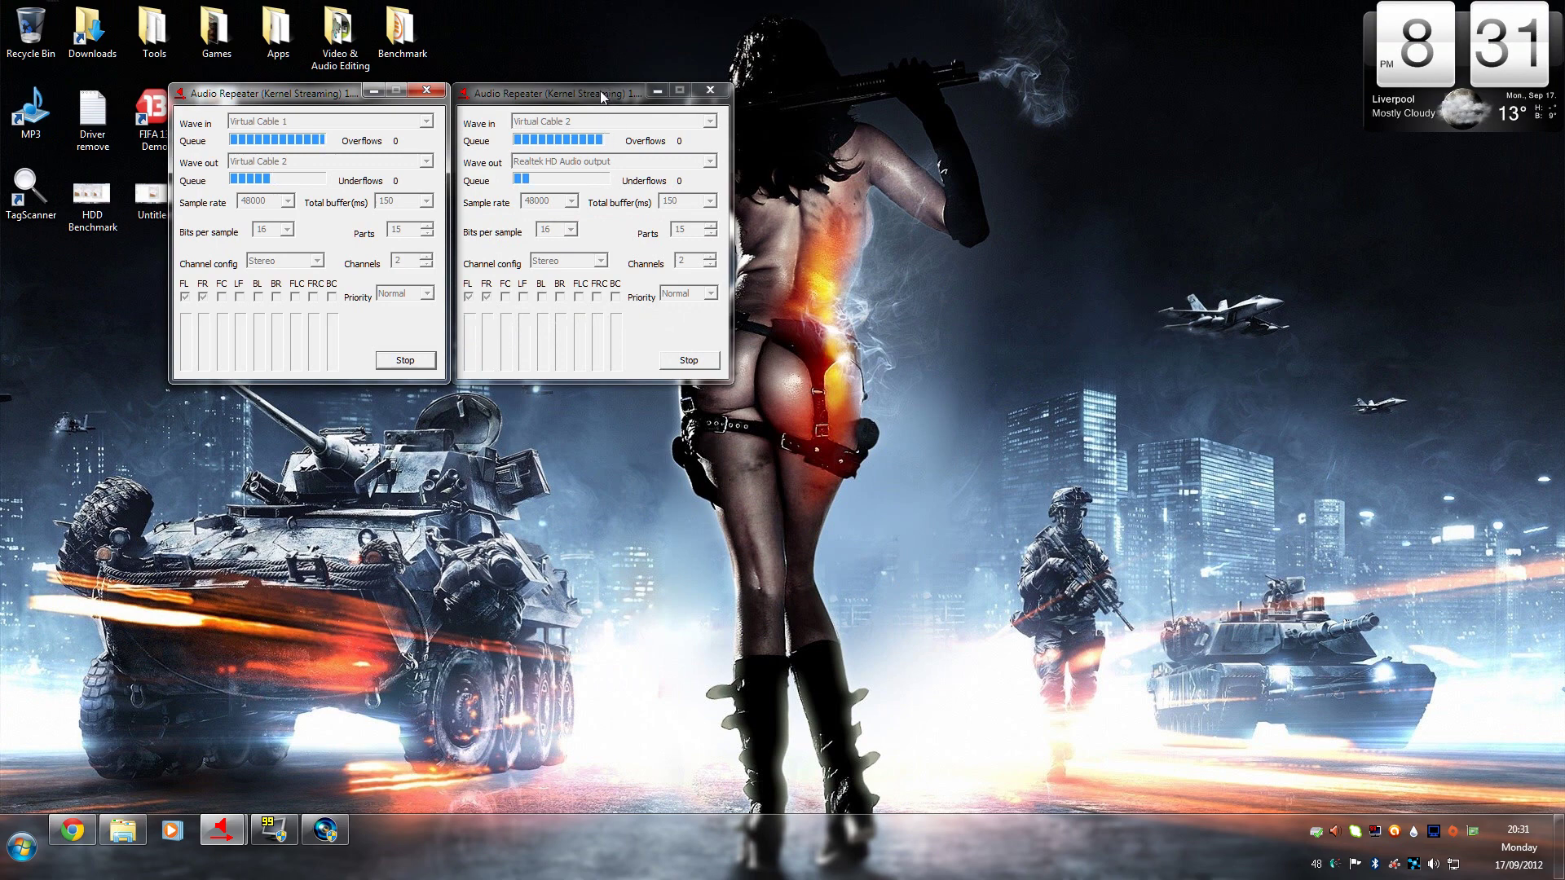
left_click_drag(616, 102, 1151, 200)
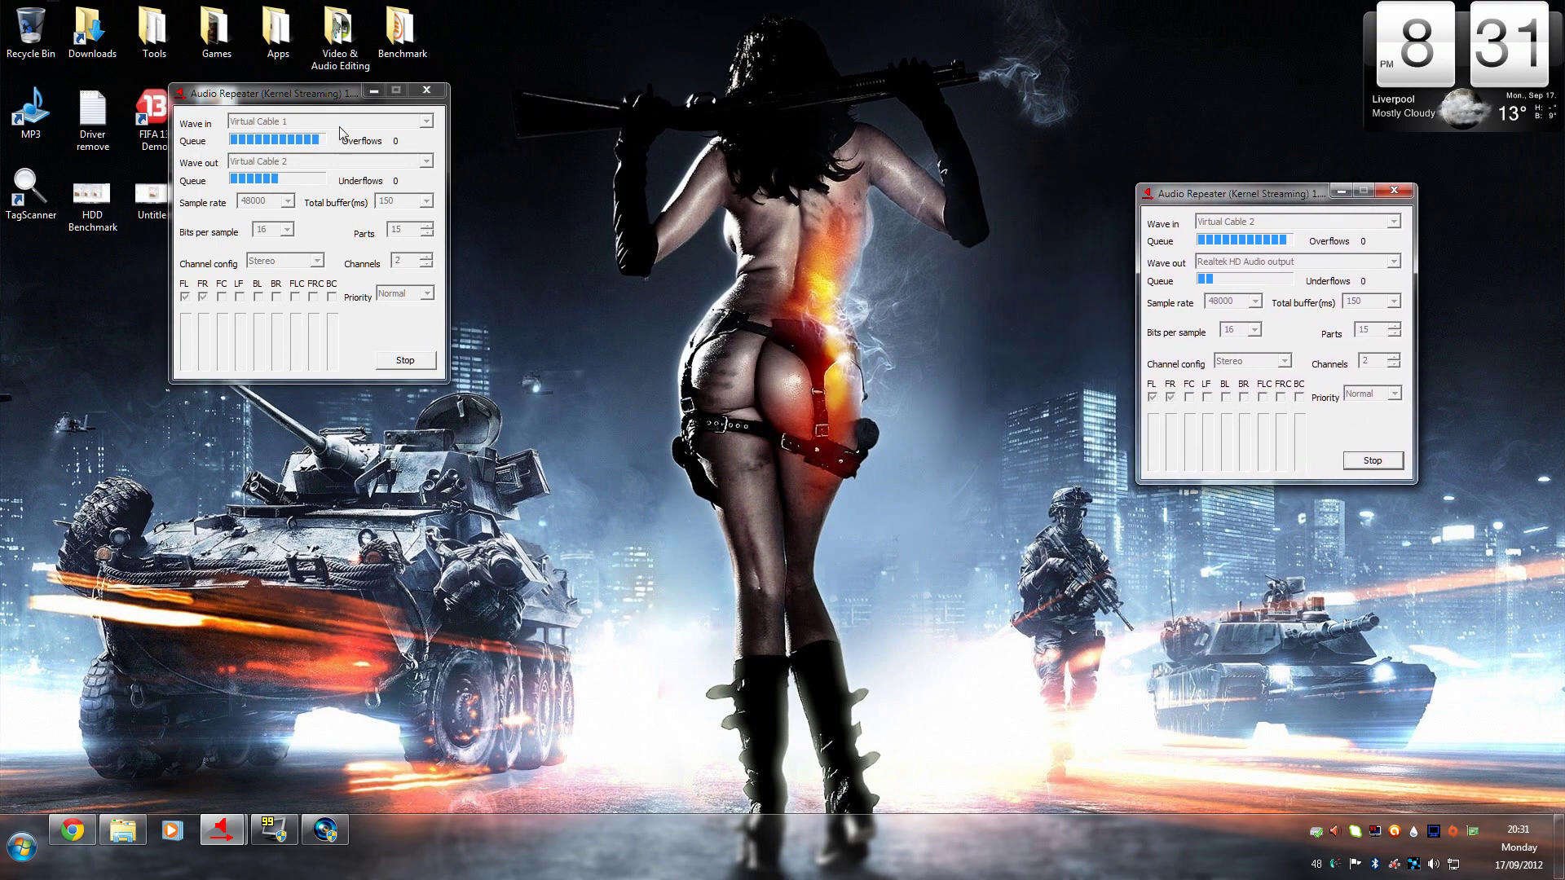
left_click_drag(313, 101, 942, 195)
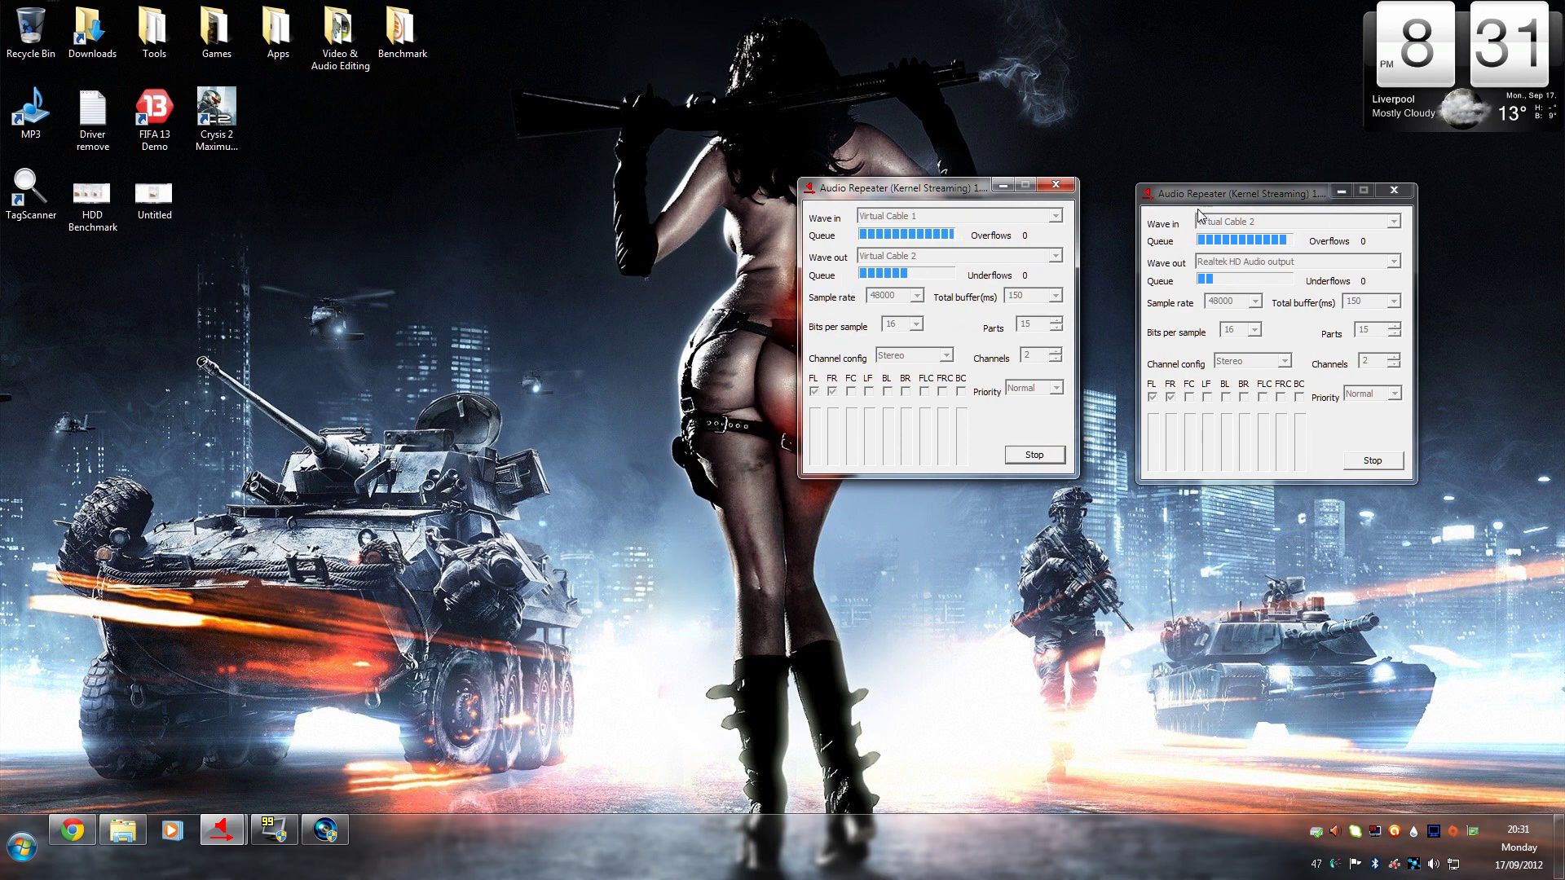
left_click(18, 827)
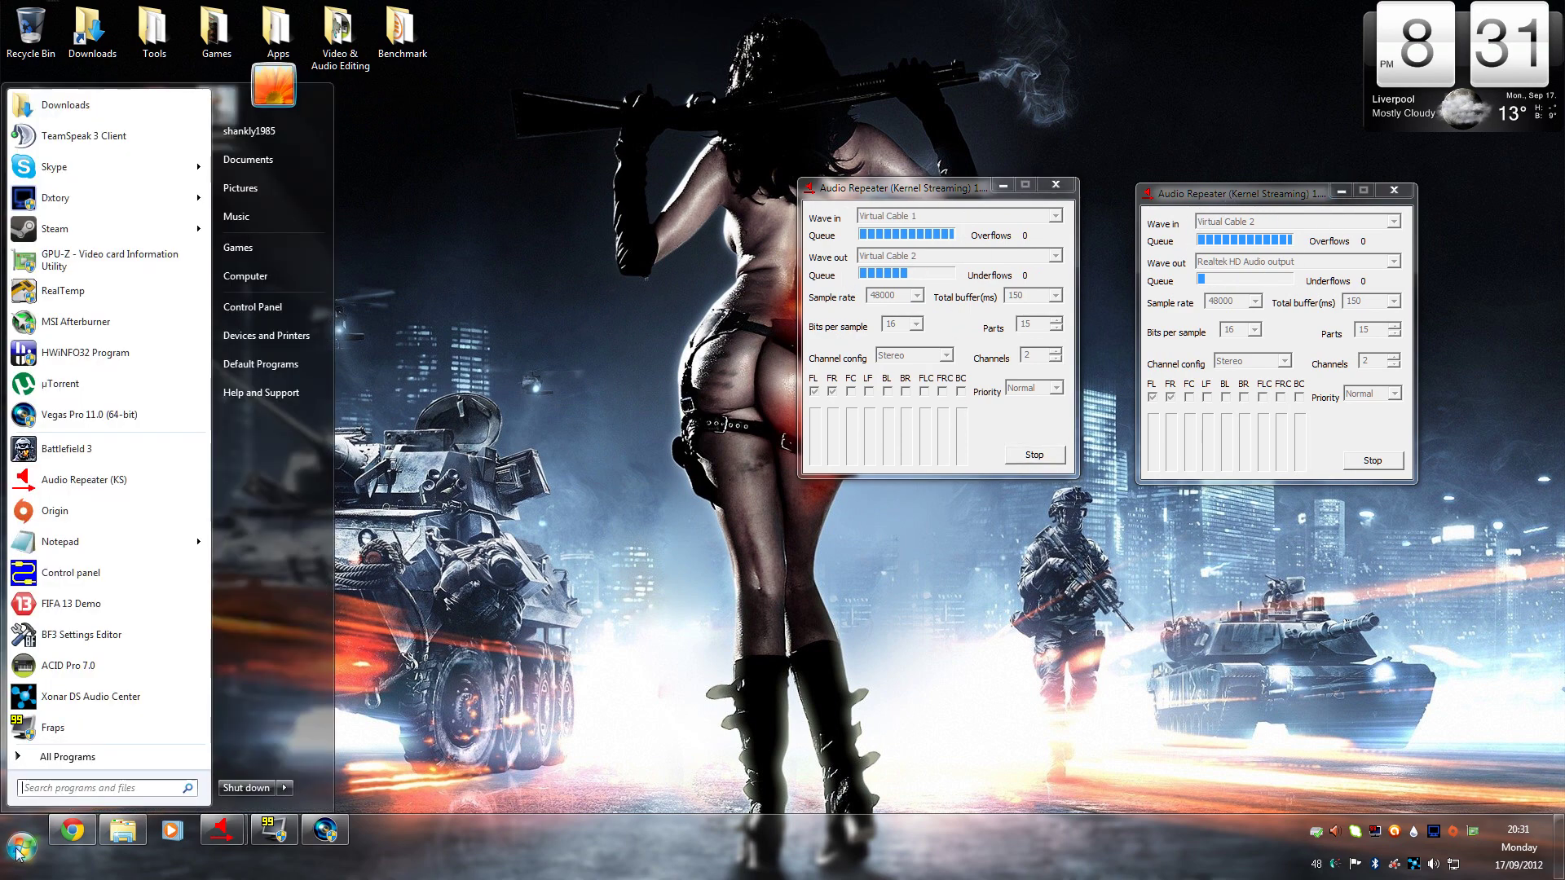
right_click(94, 580)
Step: Run the VAC Control Panel as administrator, review the two 48000 Hz cables, then exit it
left_click(195, 606)
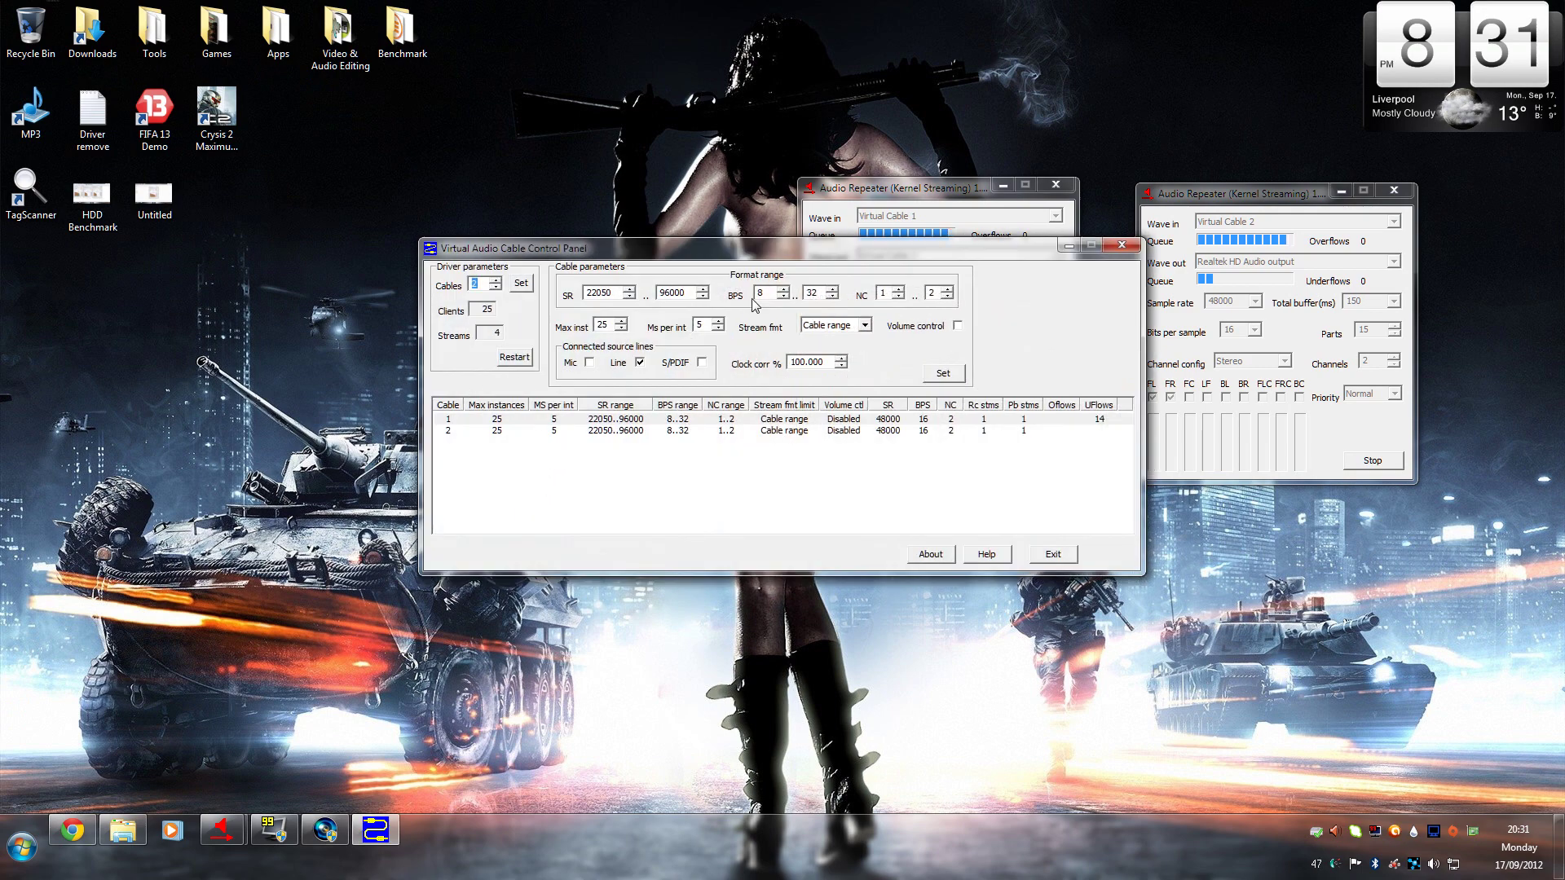
left_click_drag(724, 249, 491, 326)
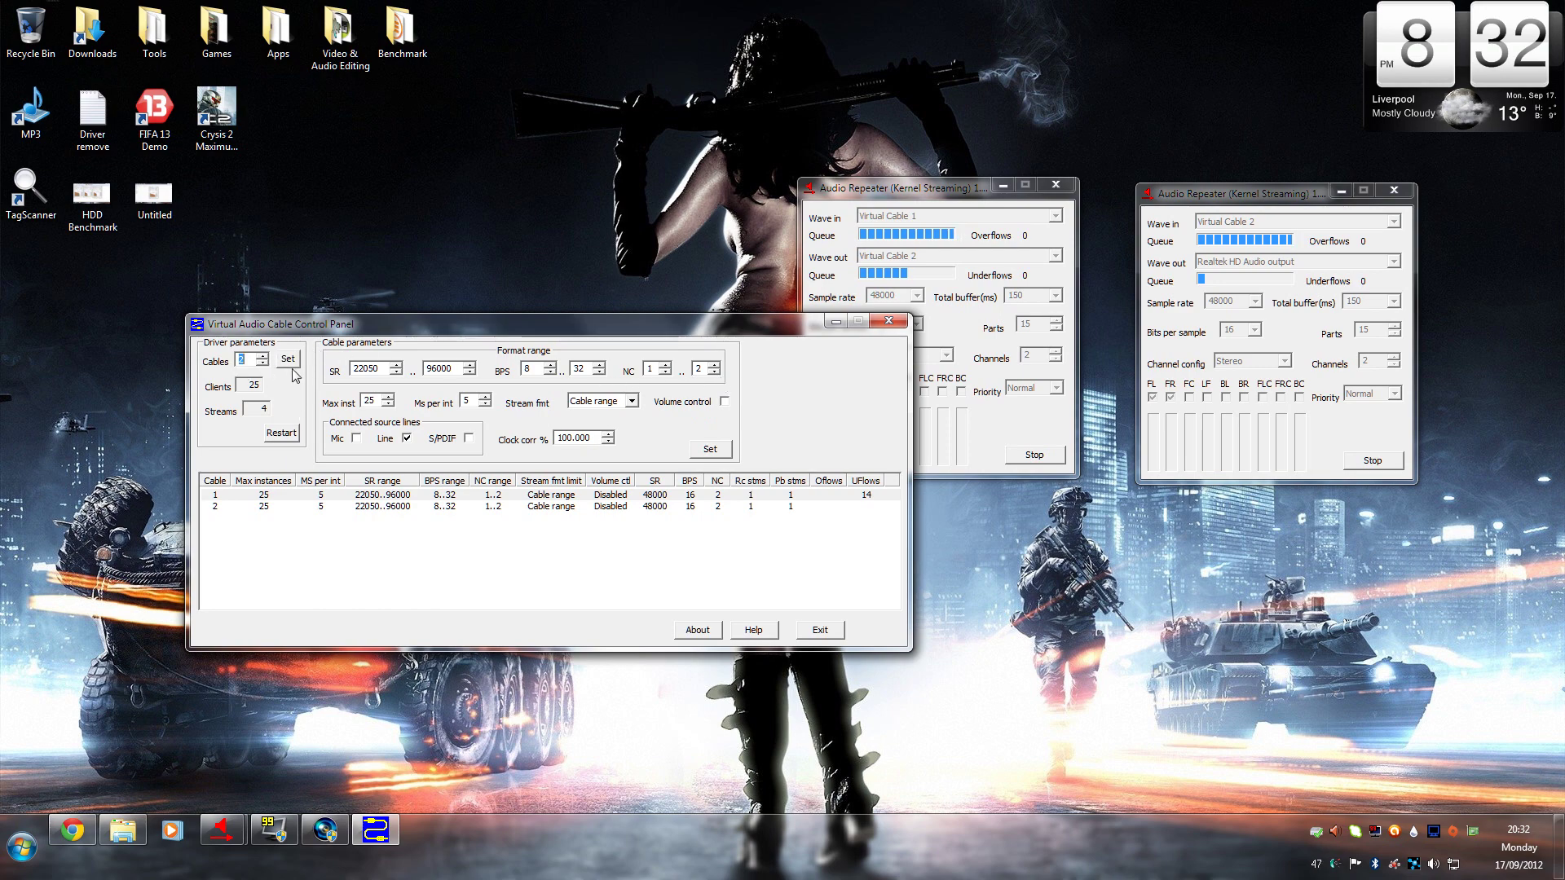
left_click(821, 630)
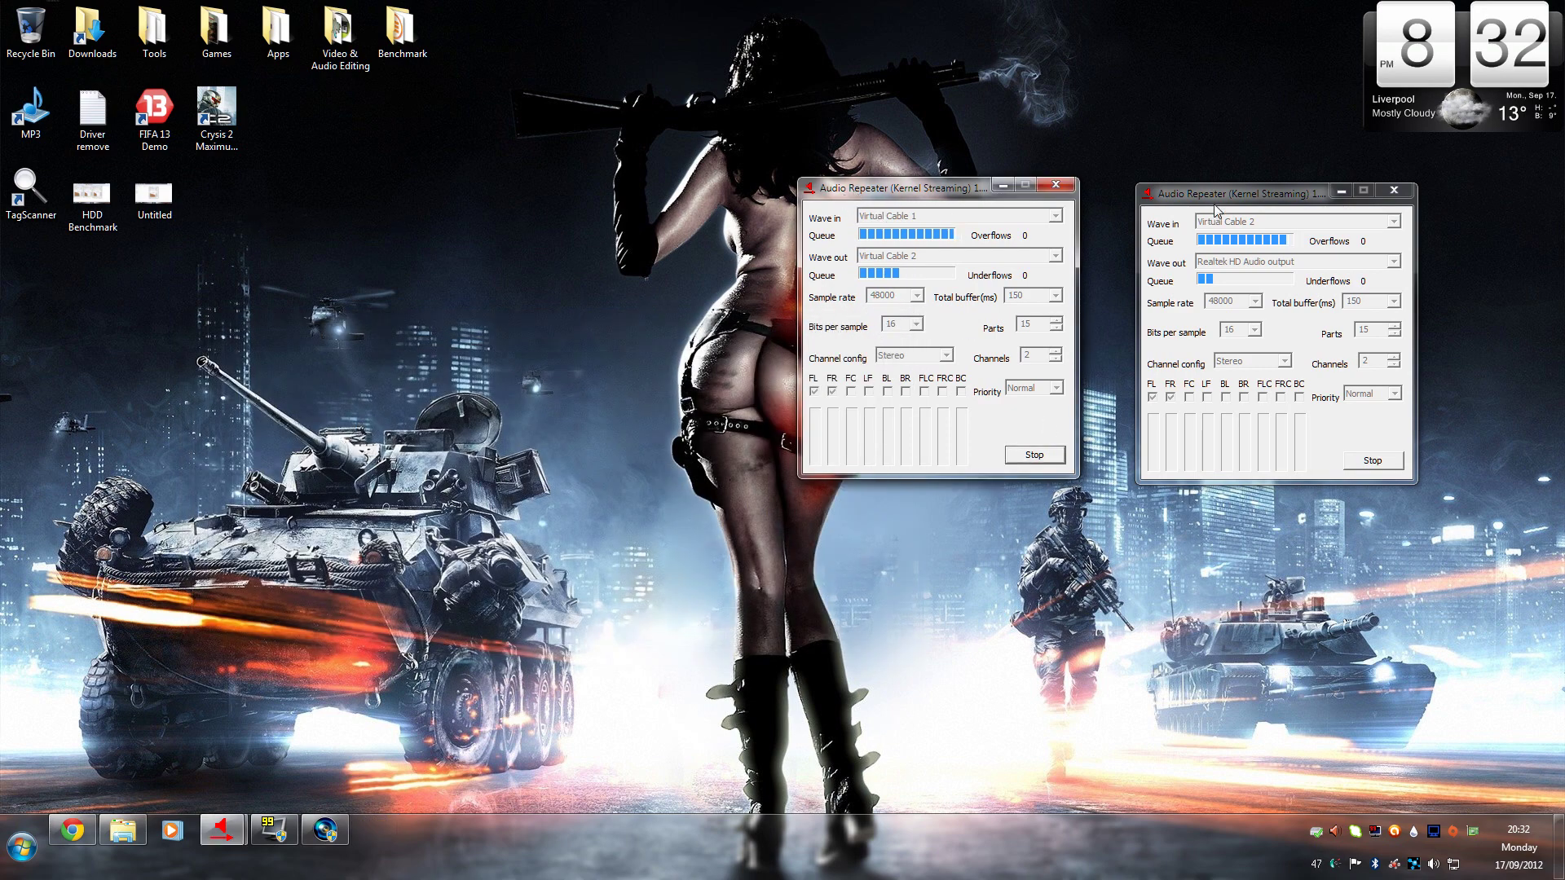
Step: Launch two new Audio Repeater (KS) windows and arrange them side by side
left_click(22, 848)
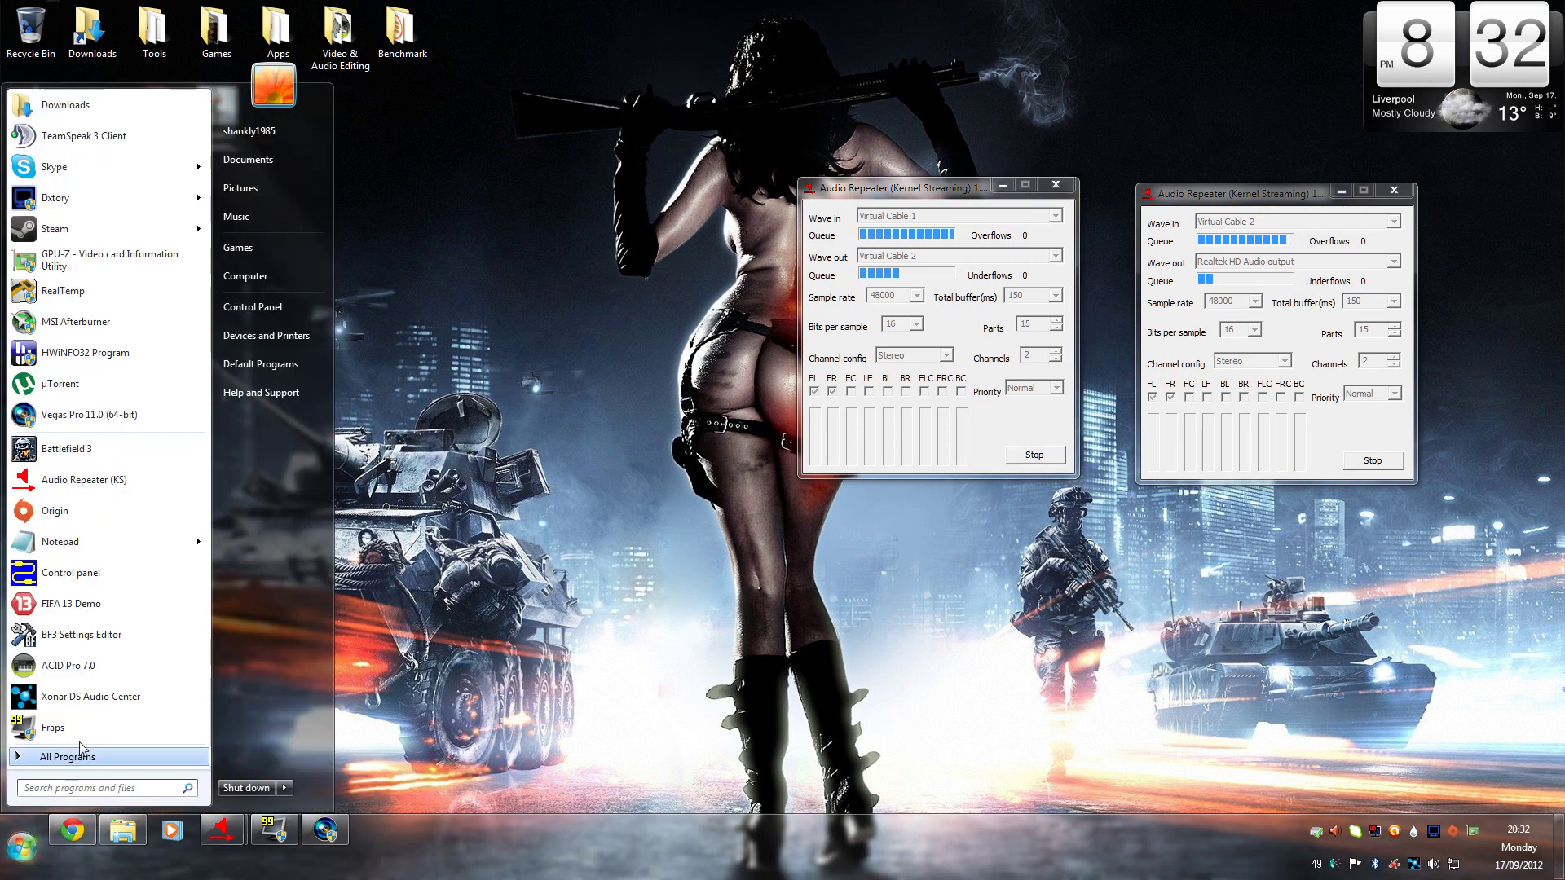
left_click(82, 480)
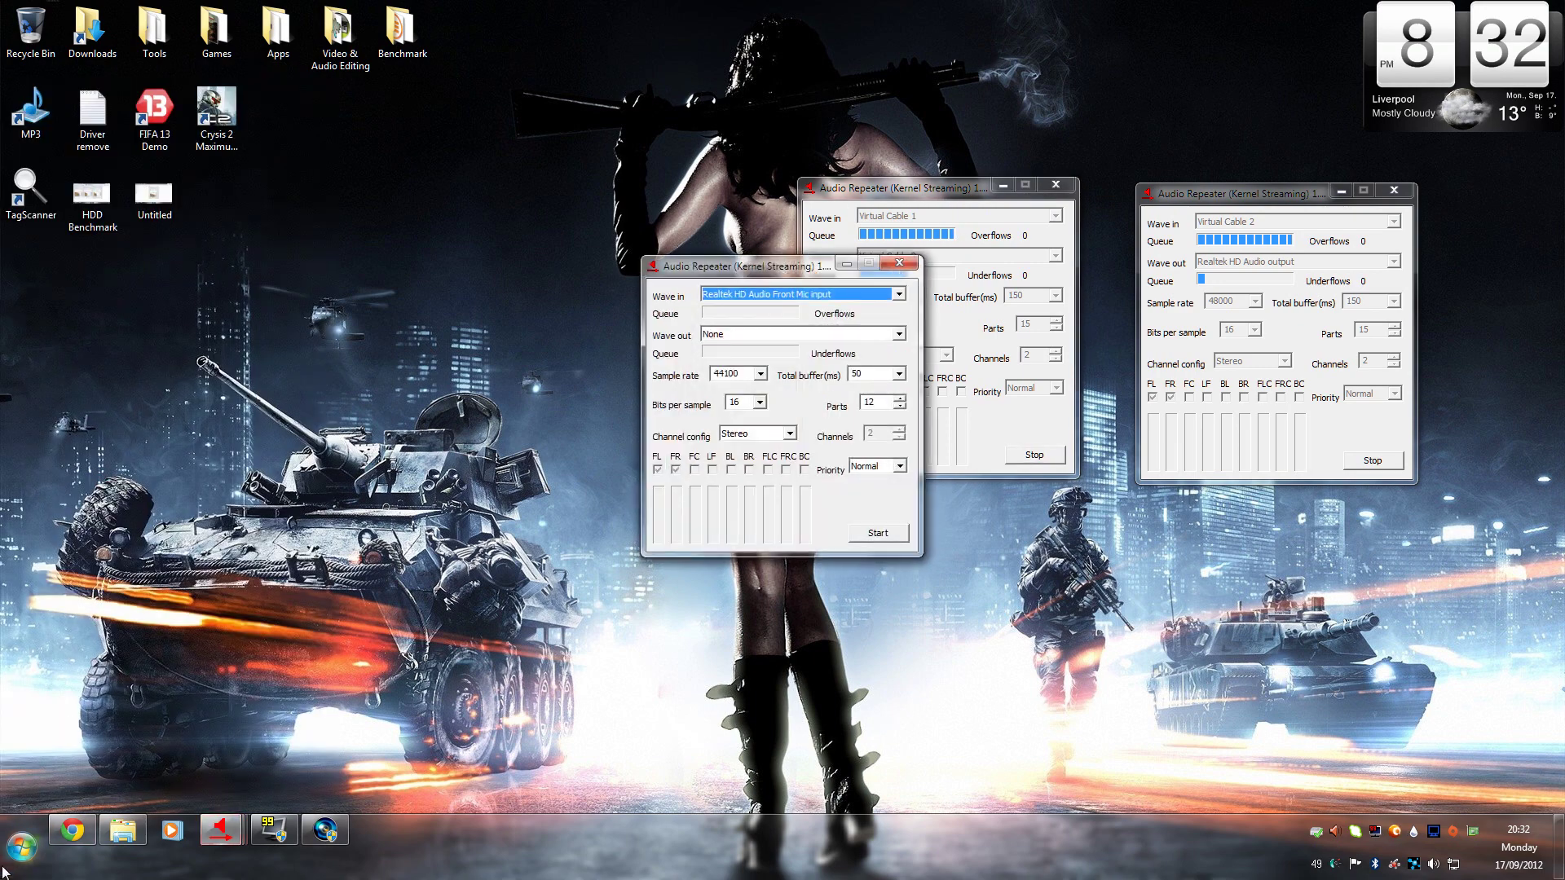
left_click(22, 847)
left_click(81, 480)
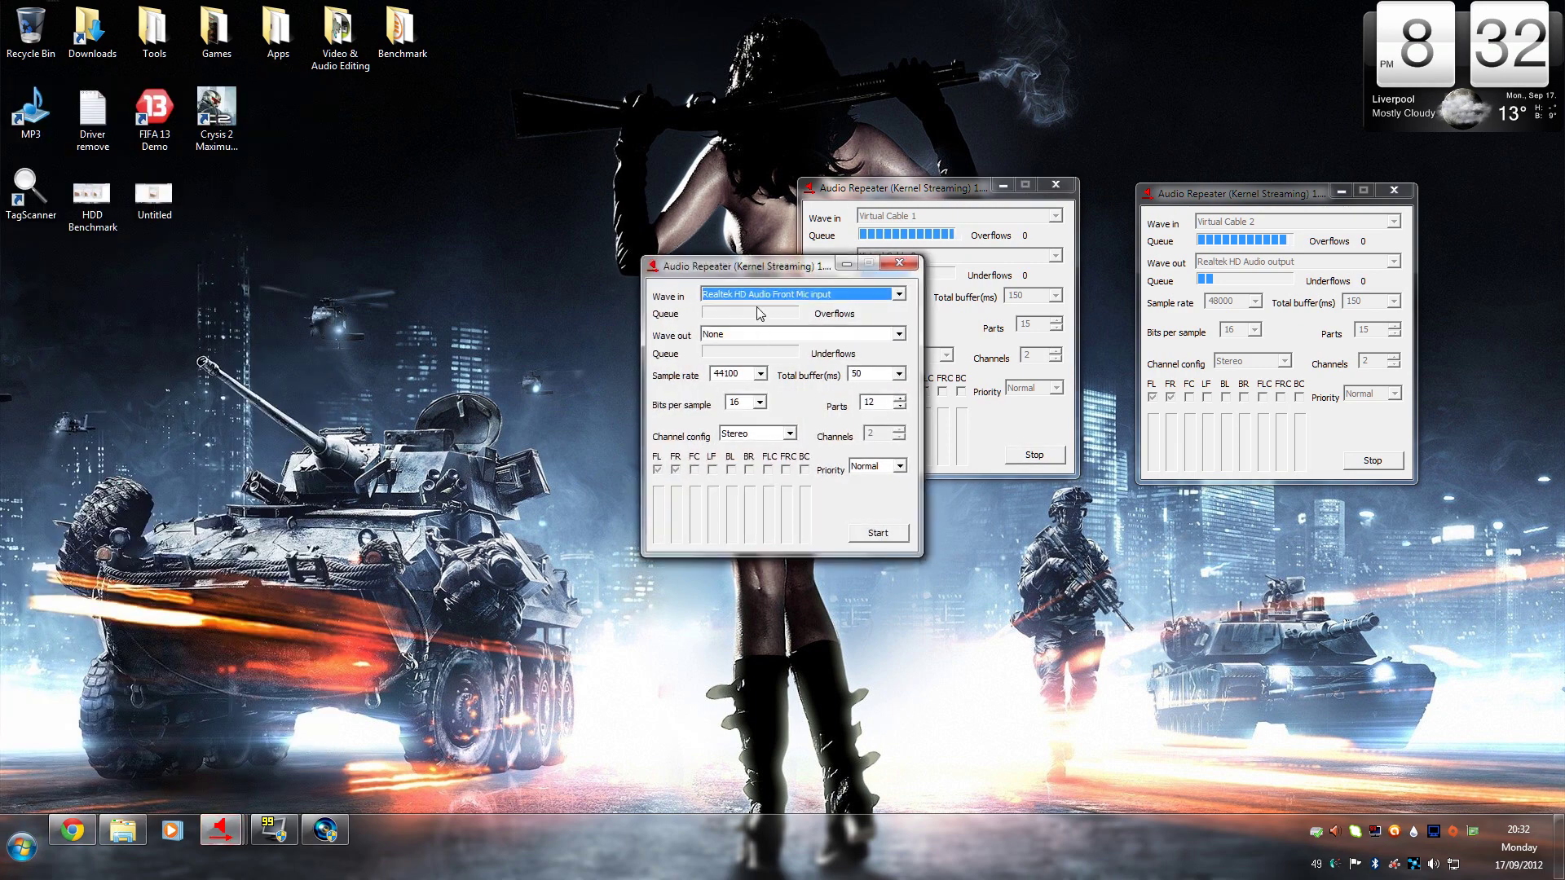
left_click_drag(774, 269, 463, 271)
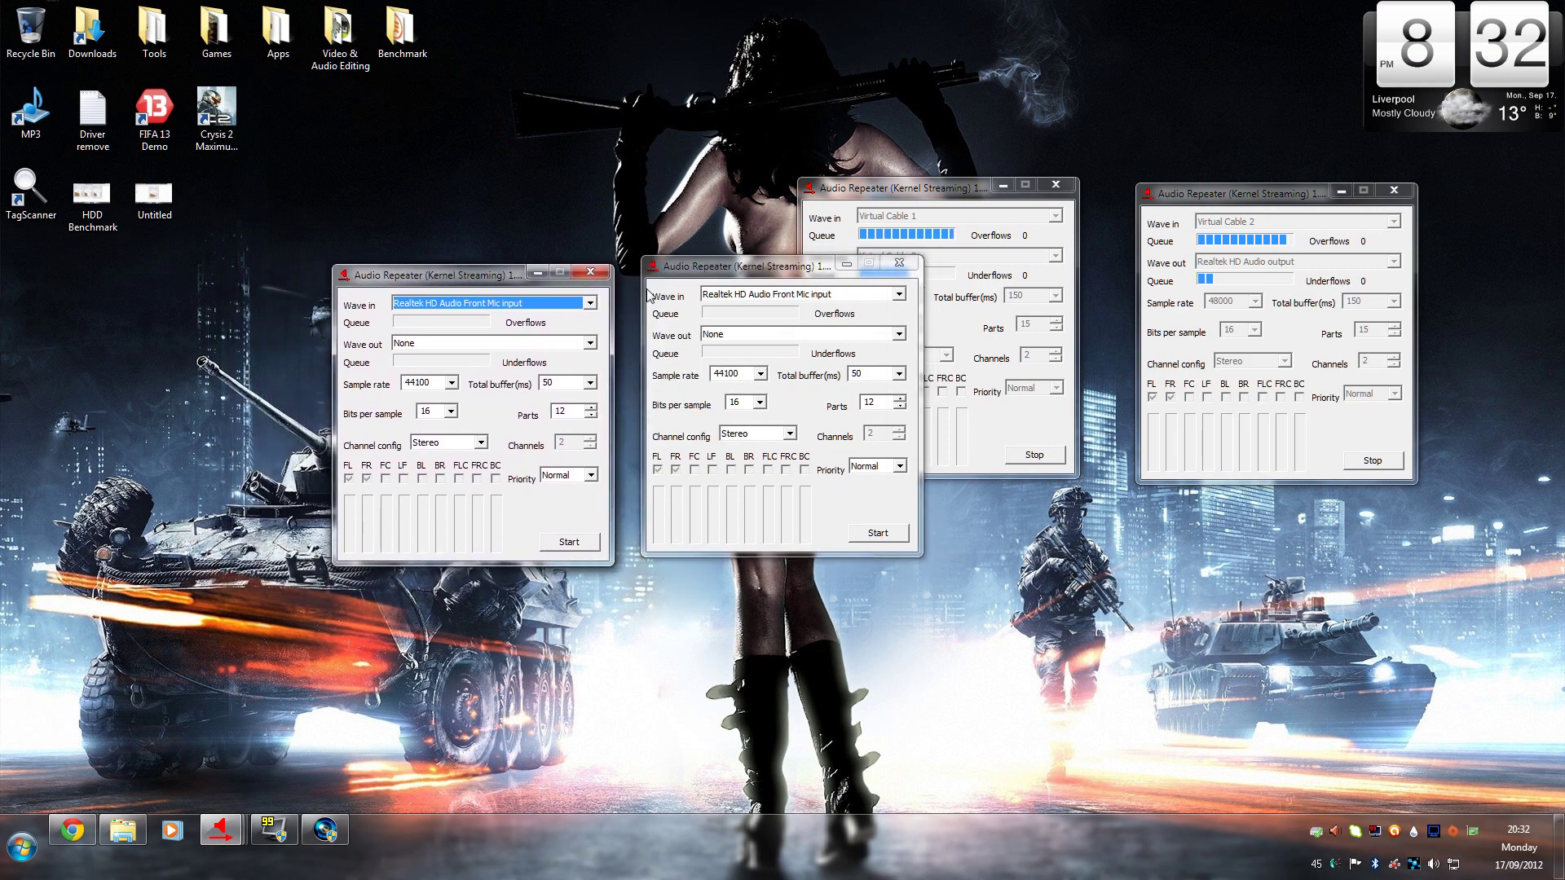
left_click_drag(685, 266, 684, 293)
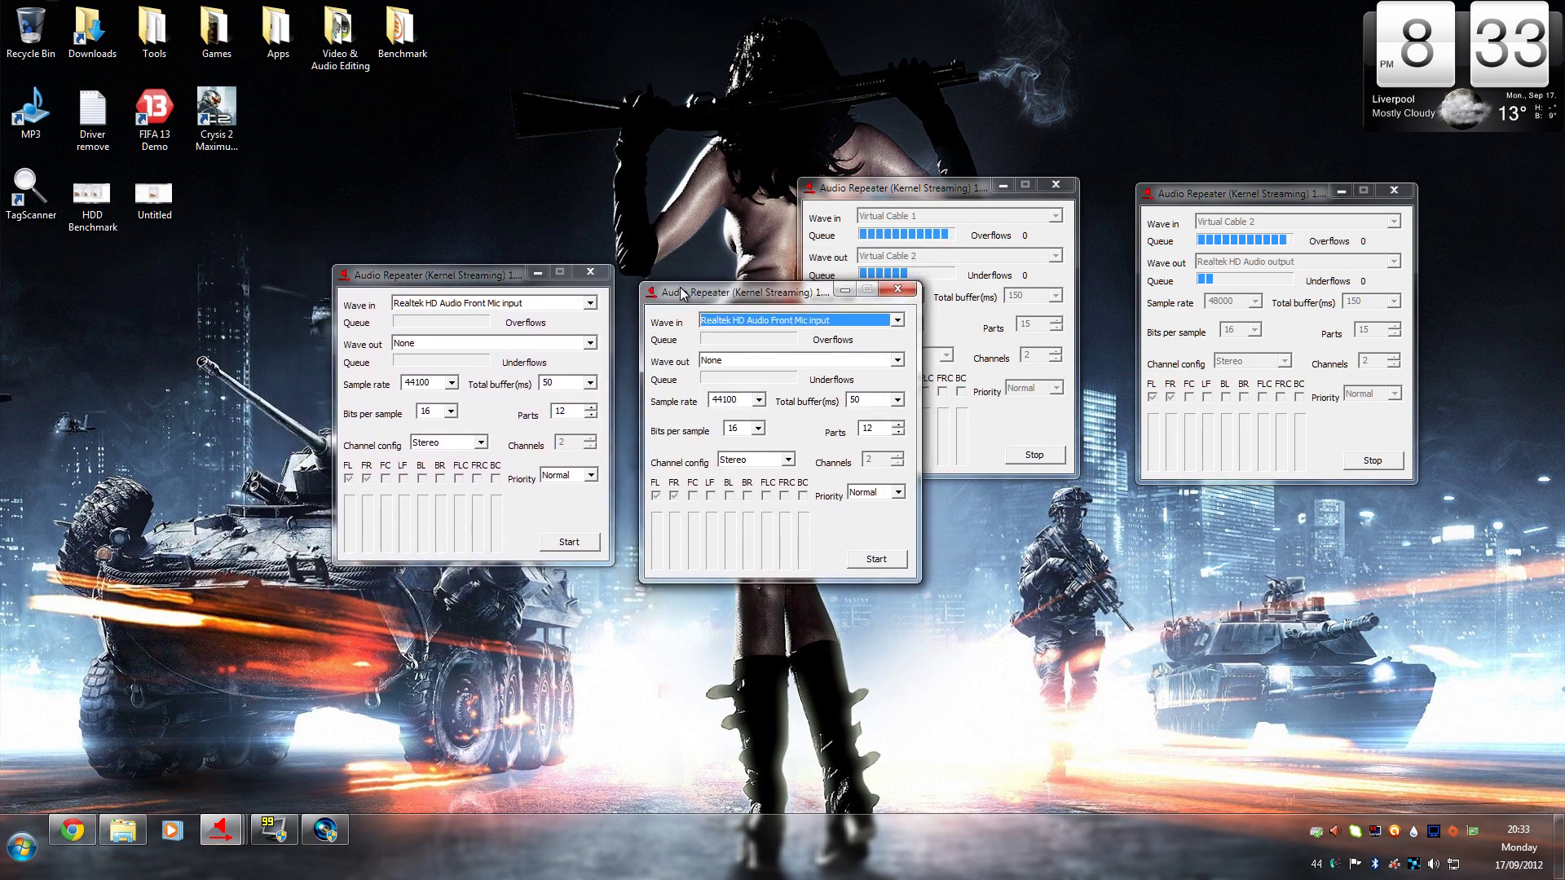
Step: Route one repeater Virtual Cable 1→Virtual Cable 2, the other Virtual Cable 2→Realtek HD Audio output
left_click(517, 304)
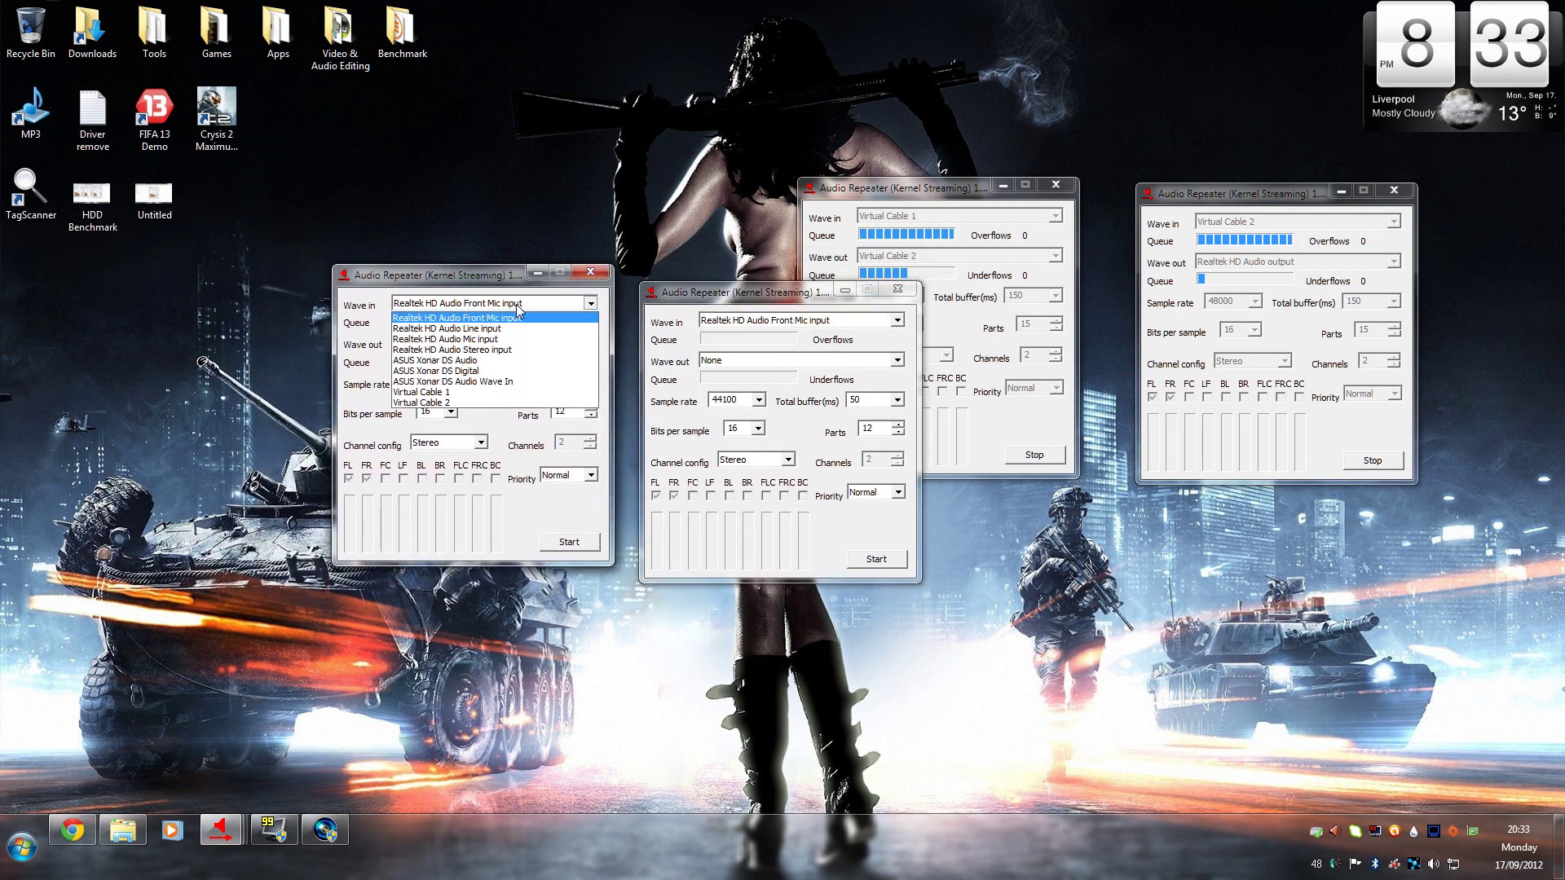
left_click(469, 394)
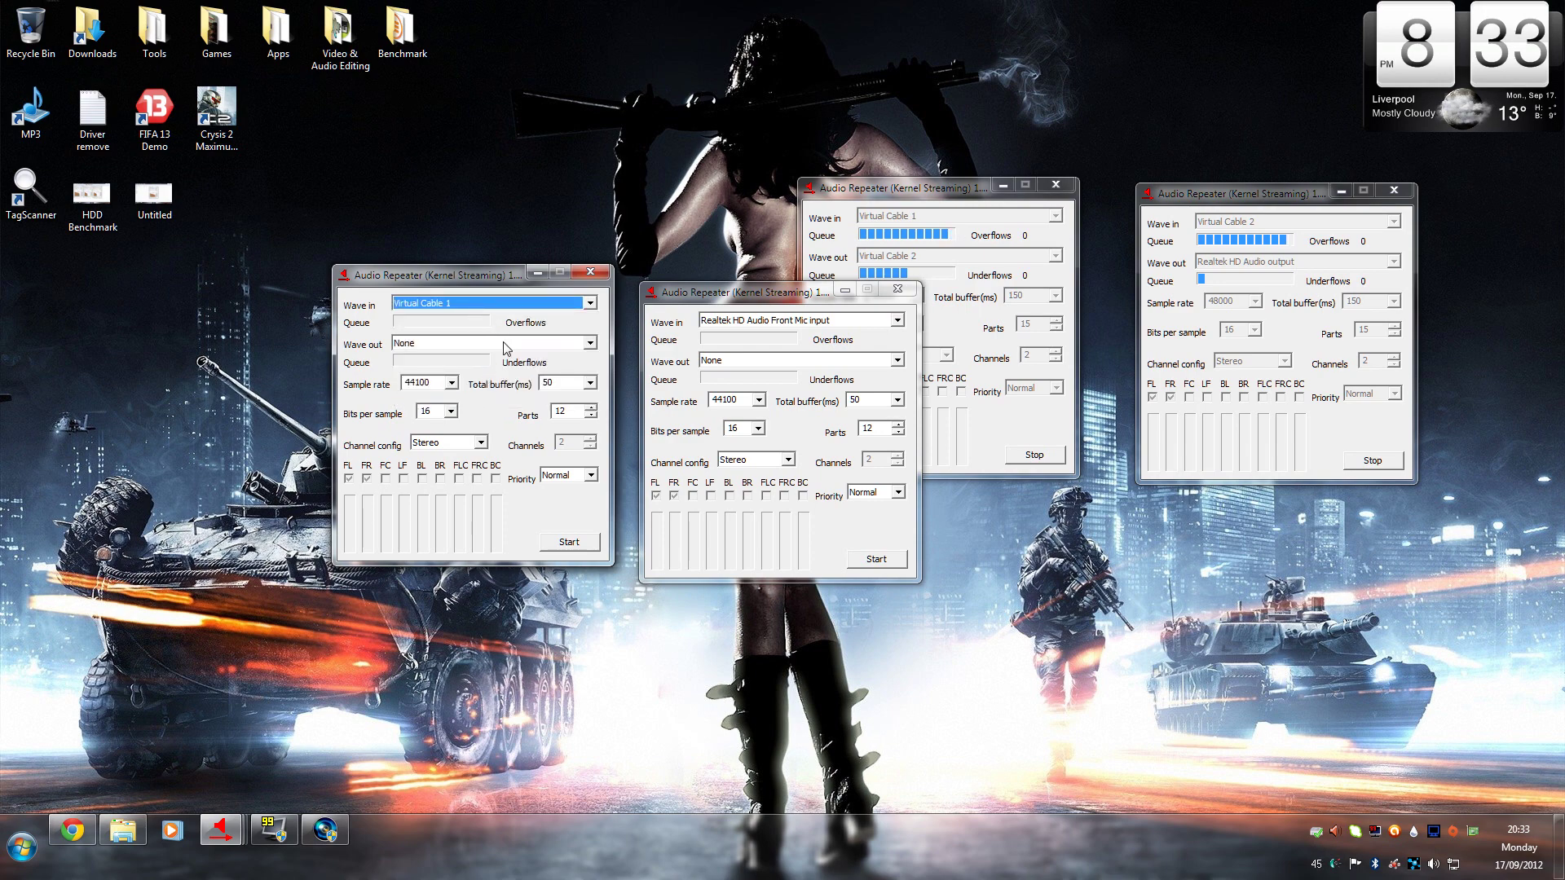
left_click(502, 343)
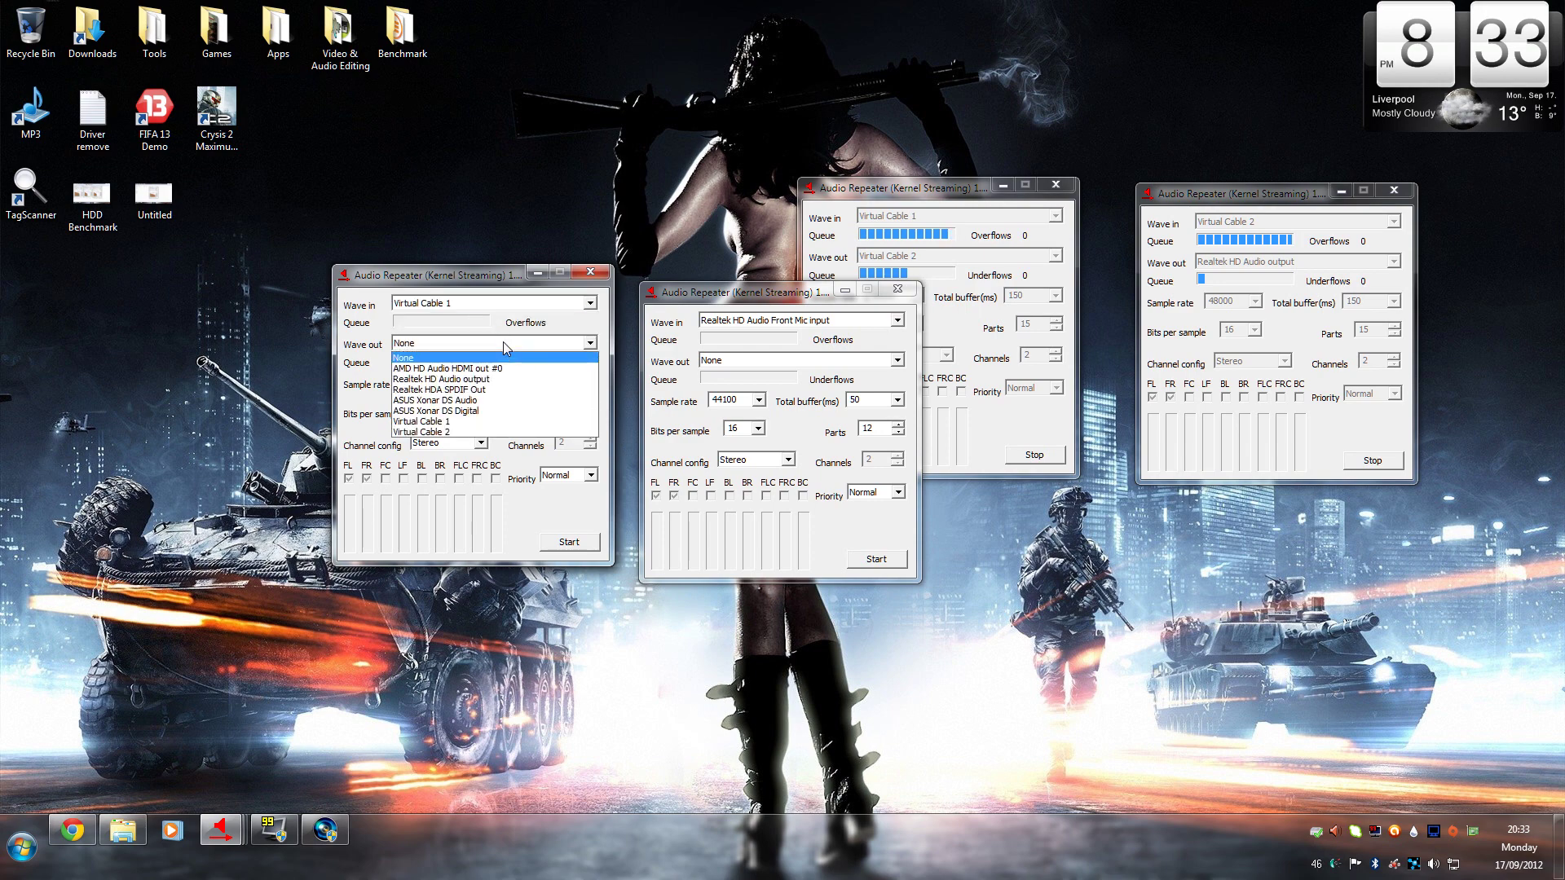
left_click(444, 432)
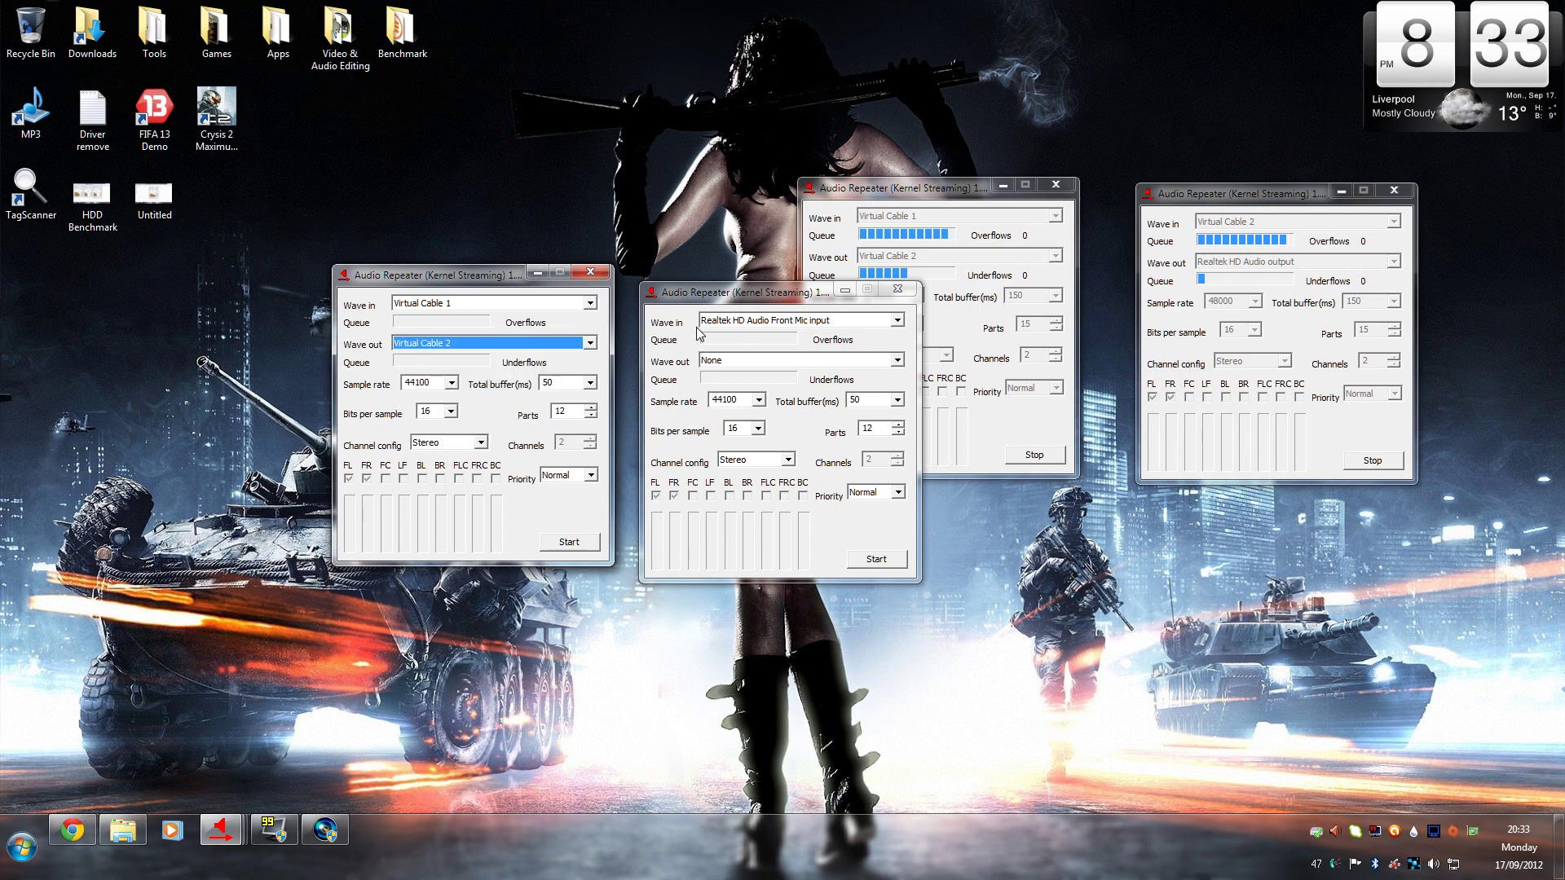
left_click(739, 326)
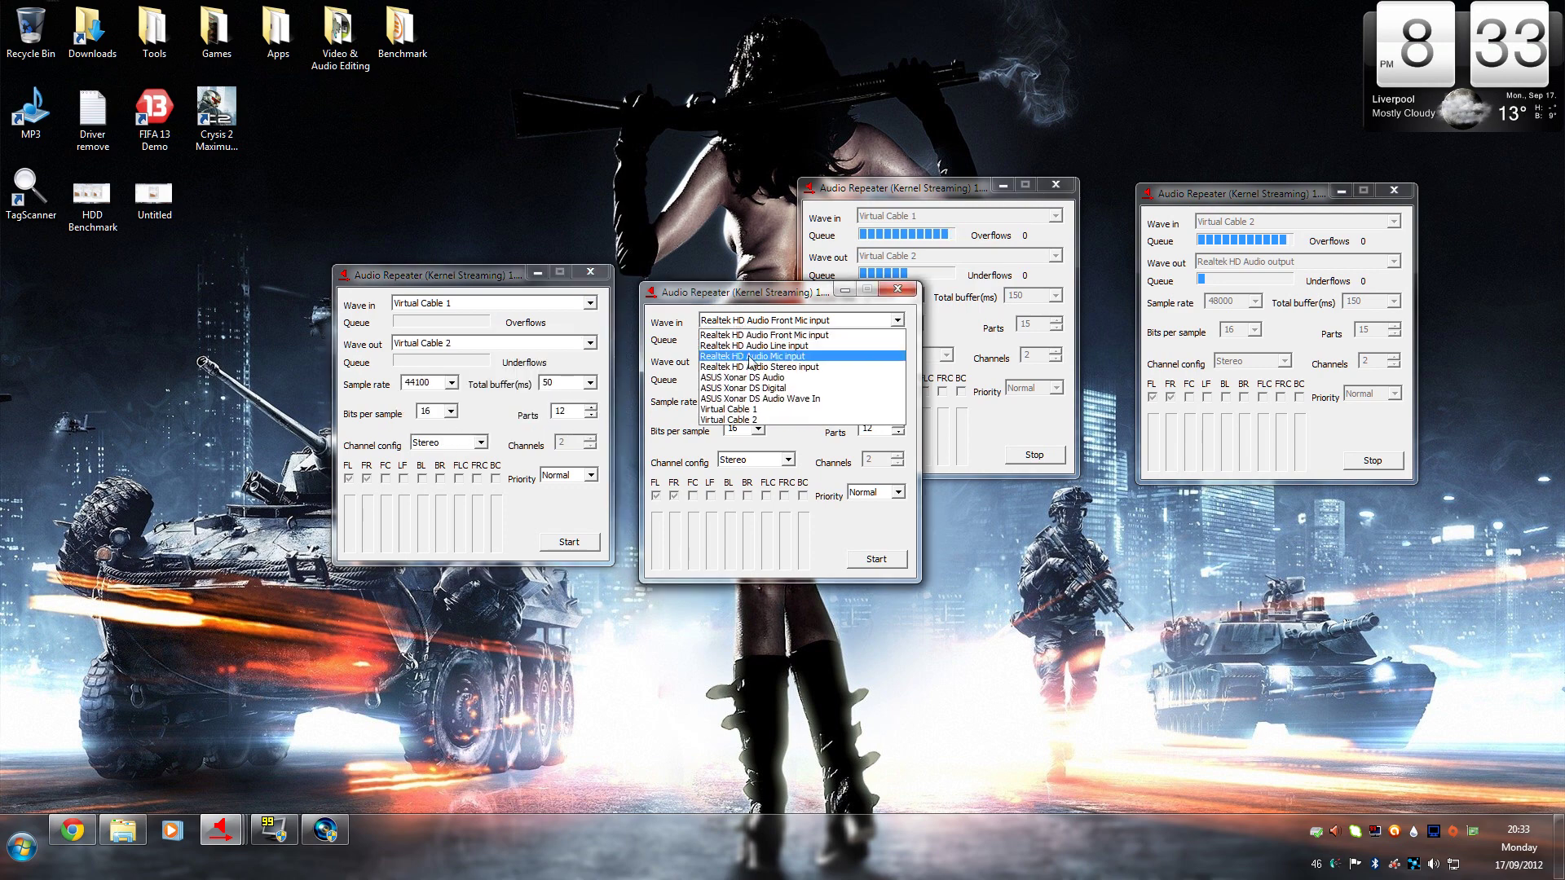
left_click(753, 418)
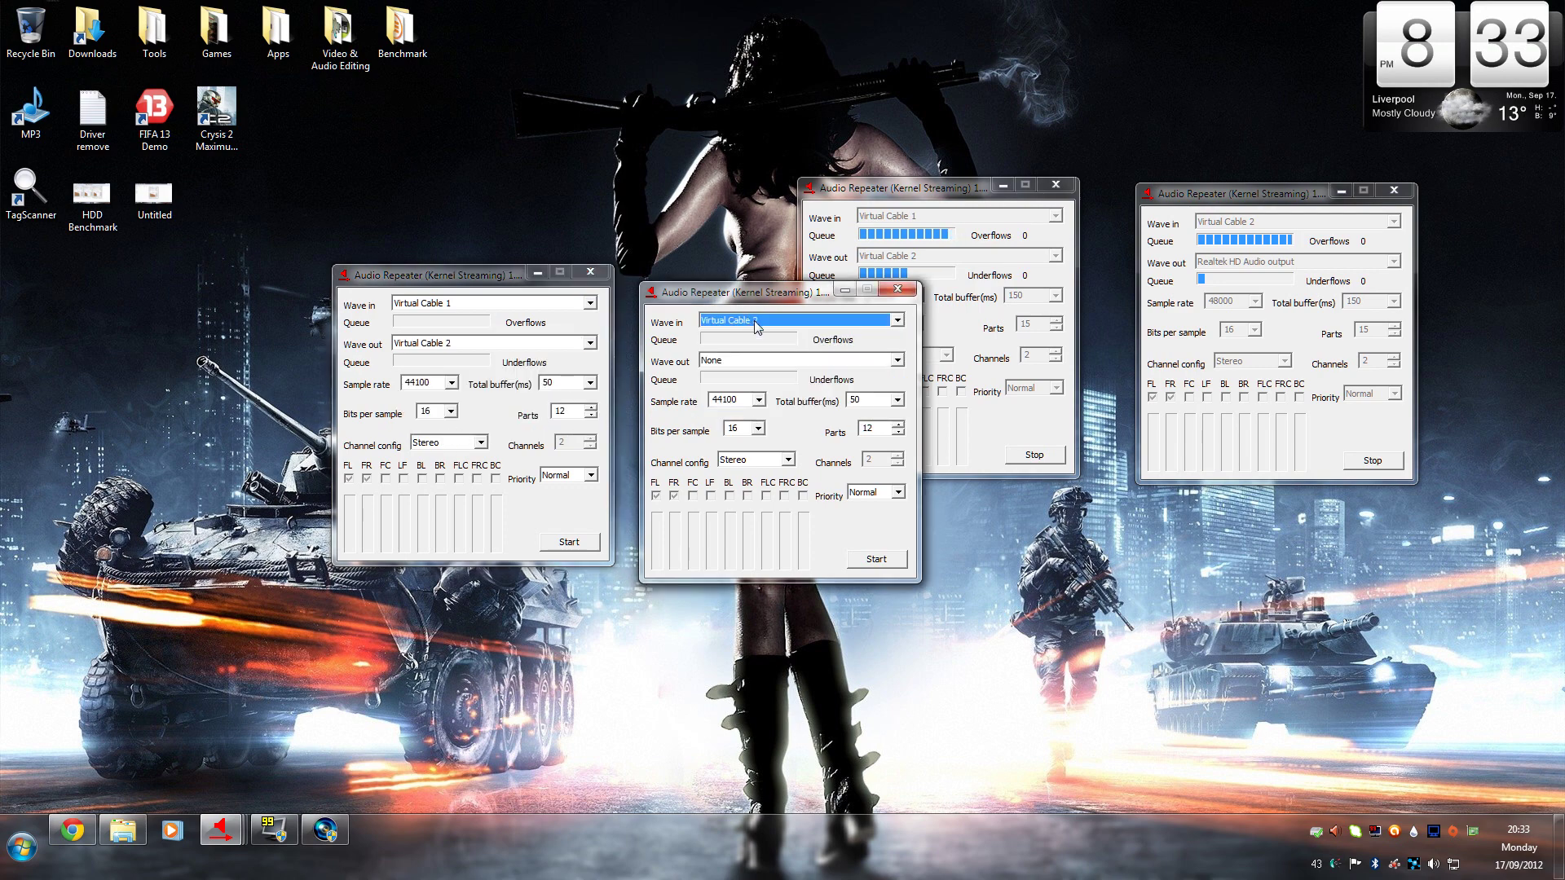
left_click(767, 364)
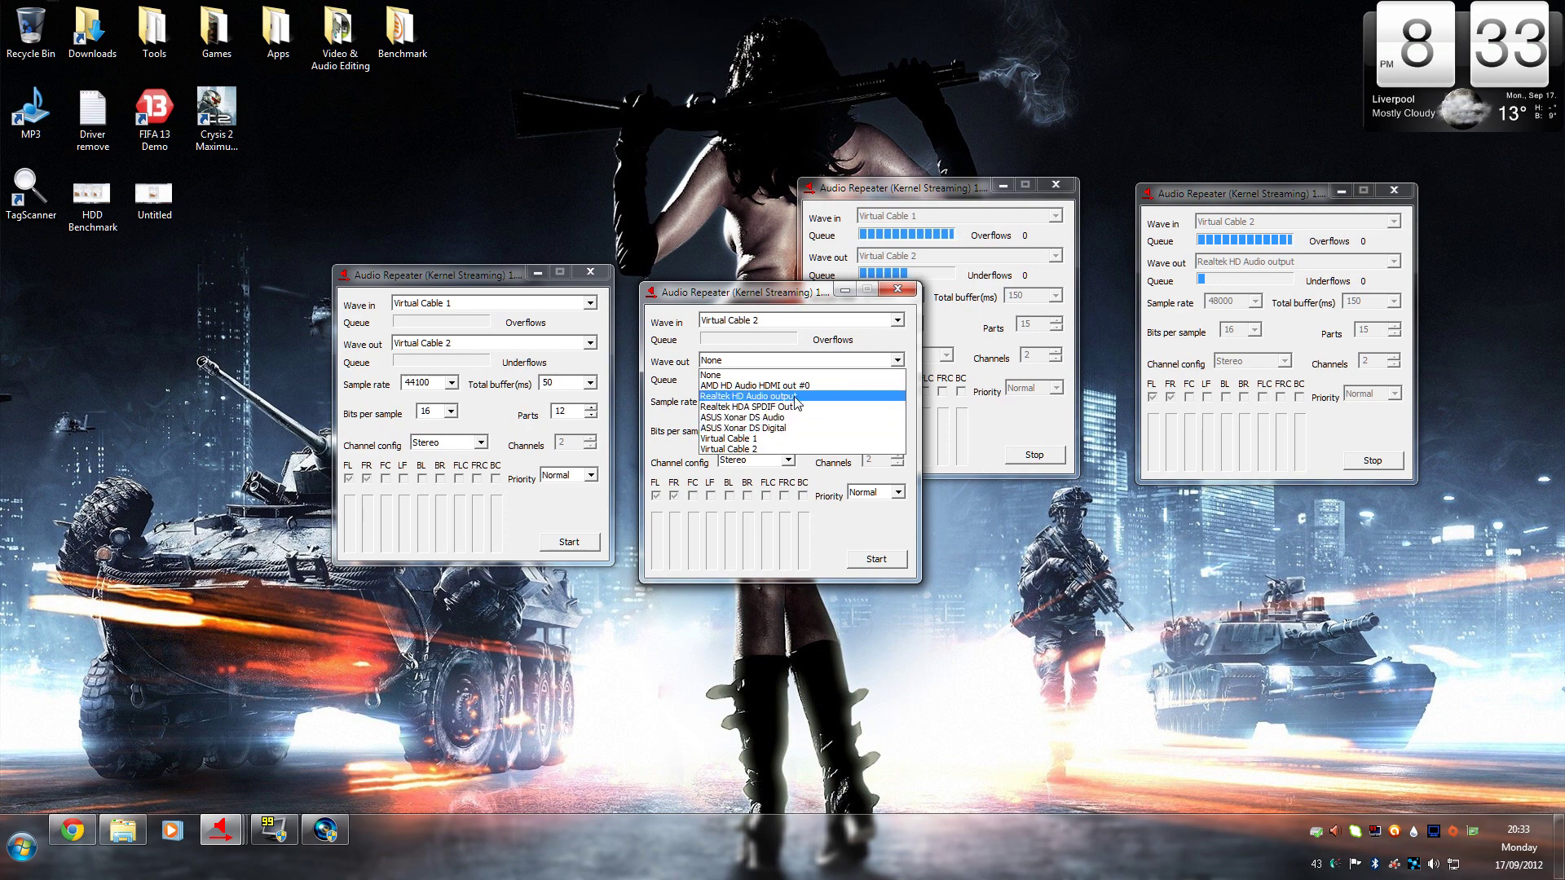
left_click(794, 399)
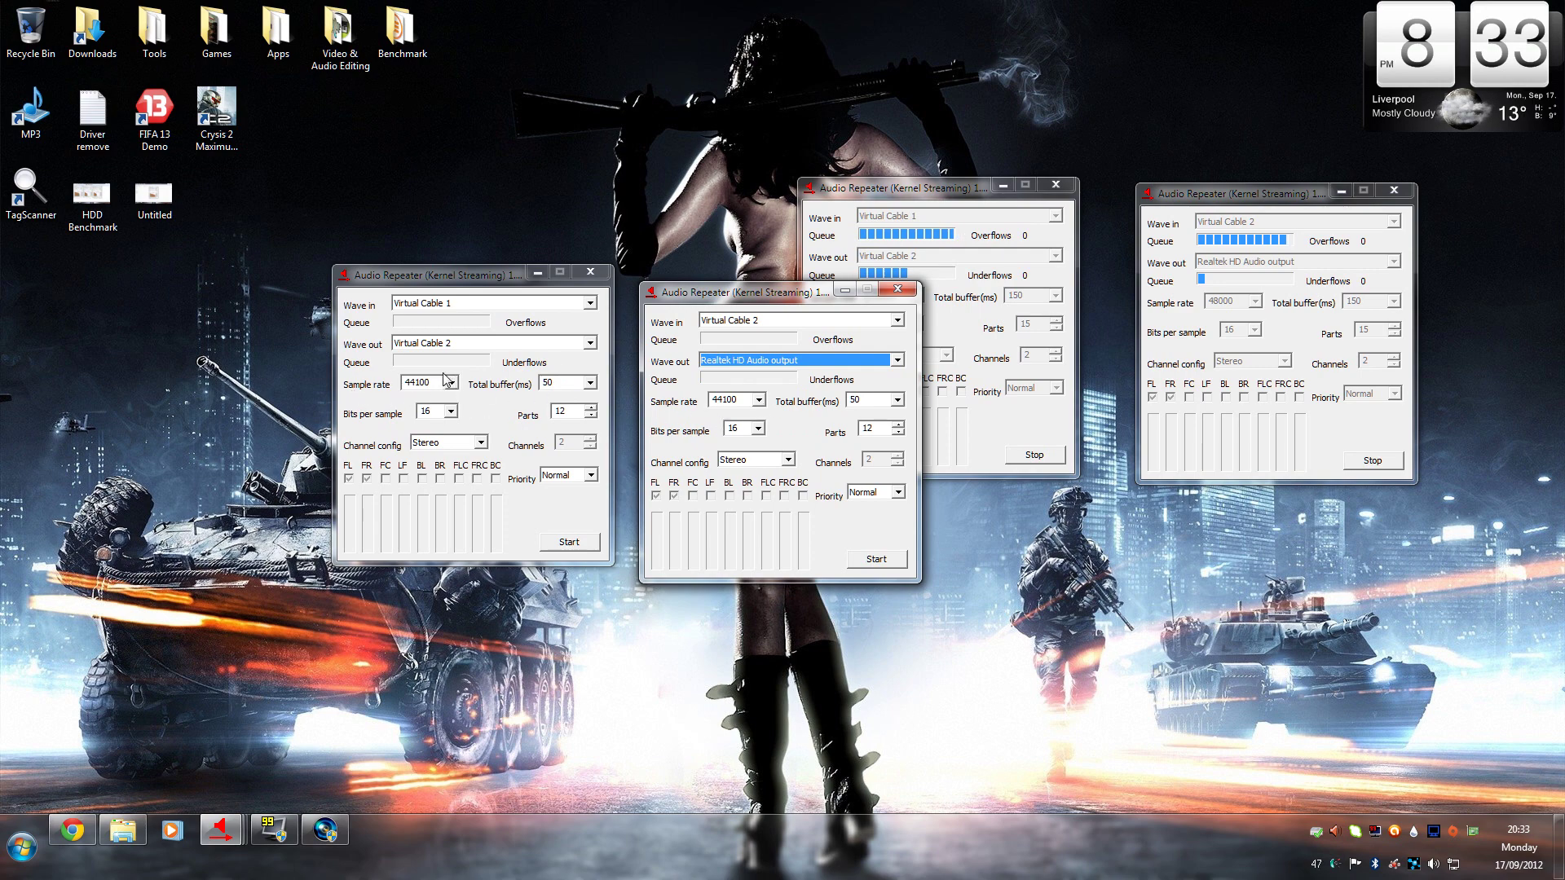
right_click(1432, 864)
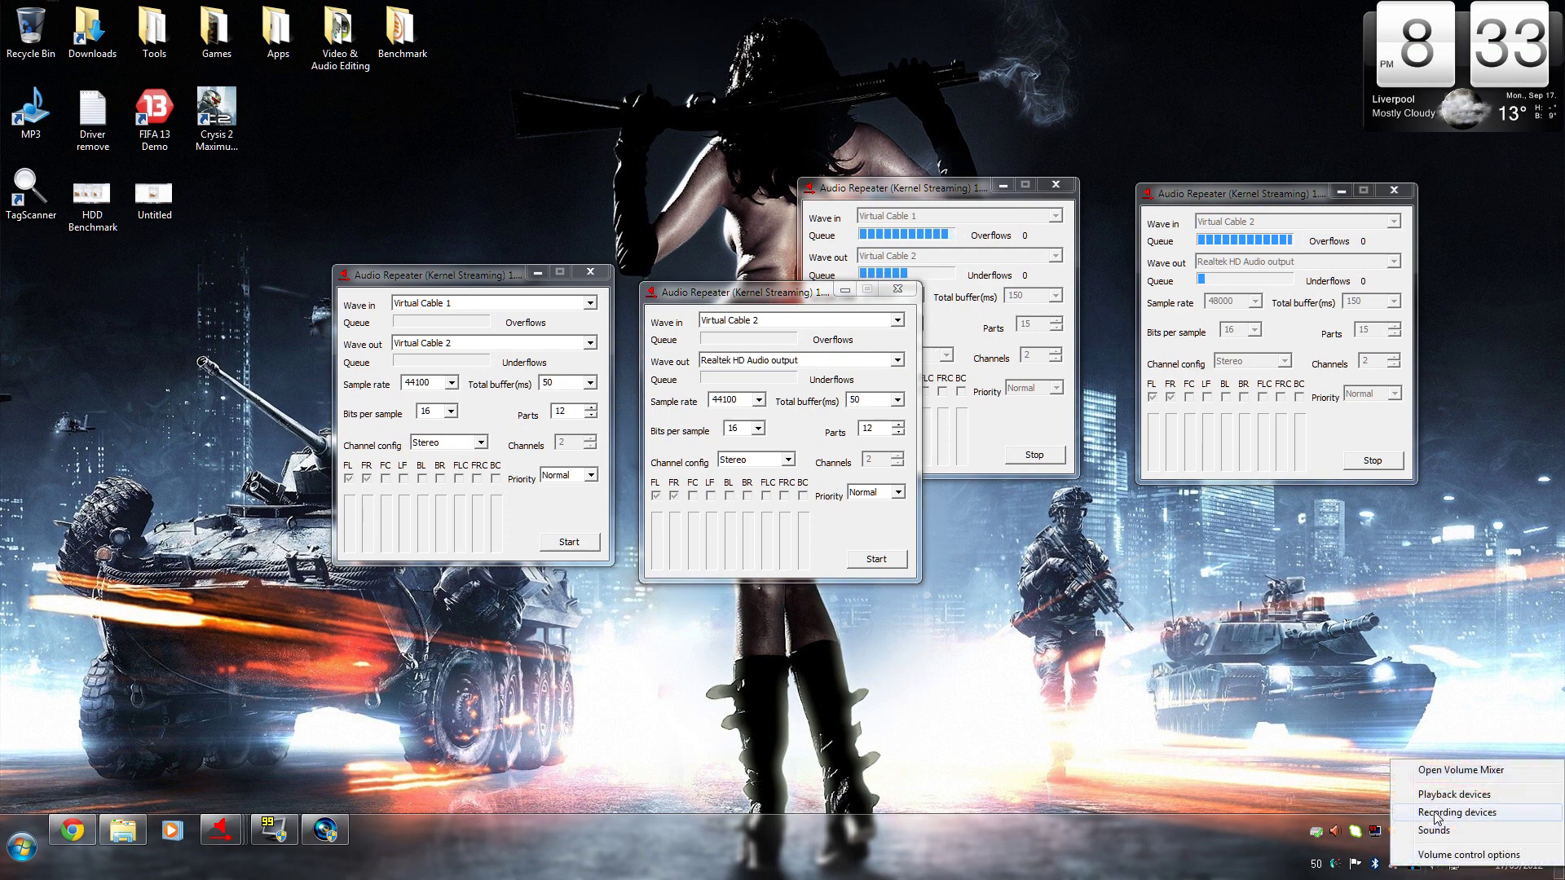
left_click(1443, 794)
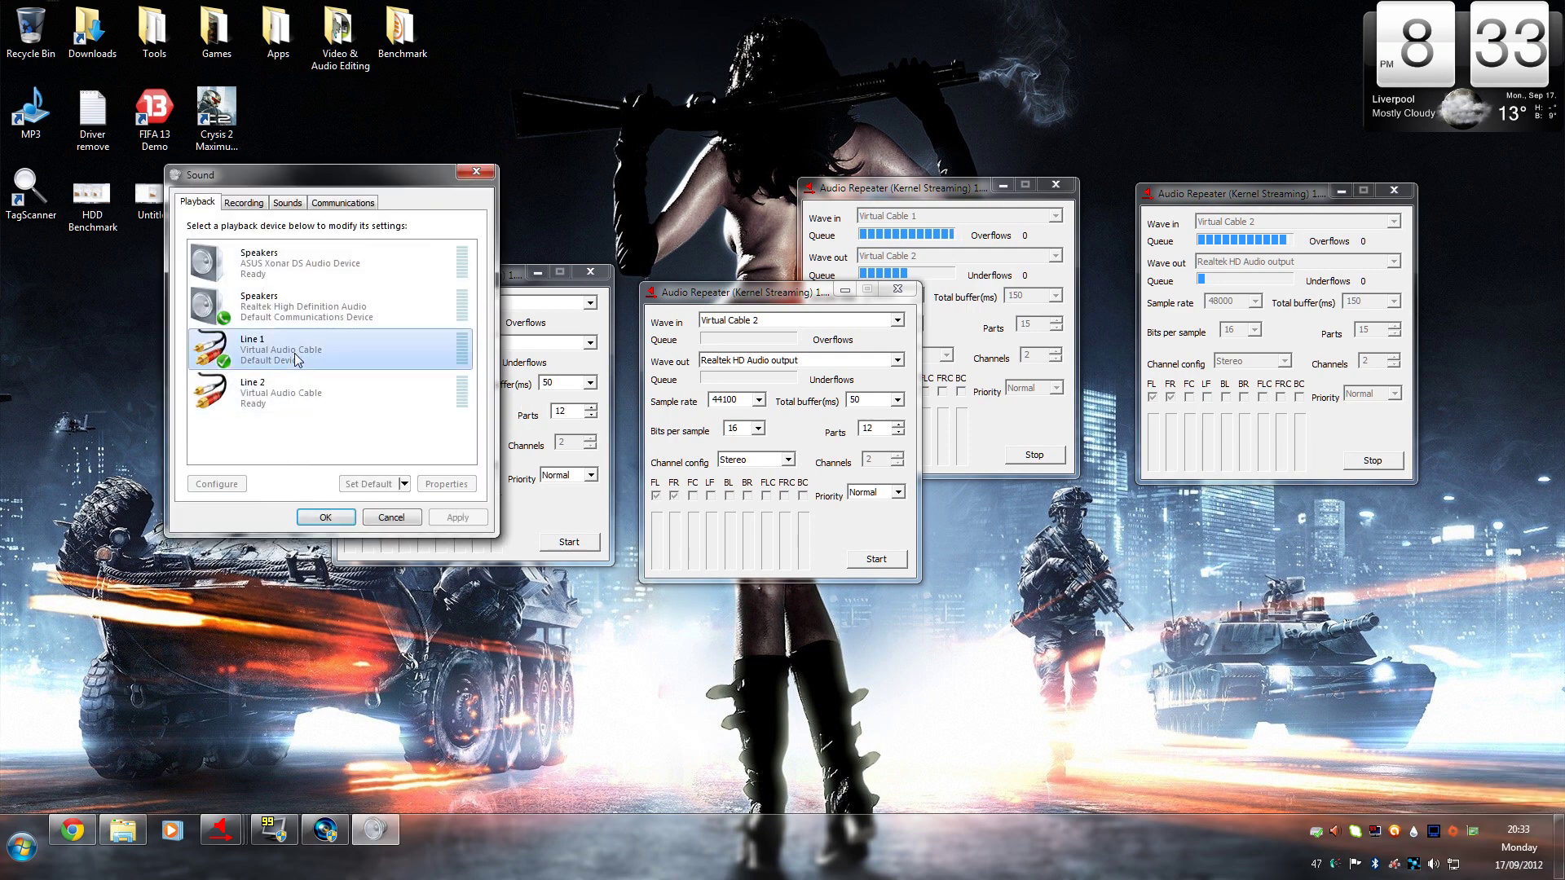
right_click(295, 354)
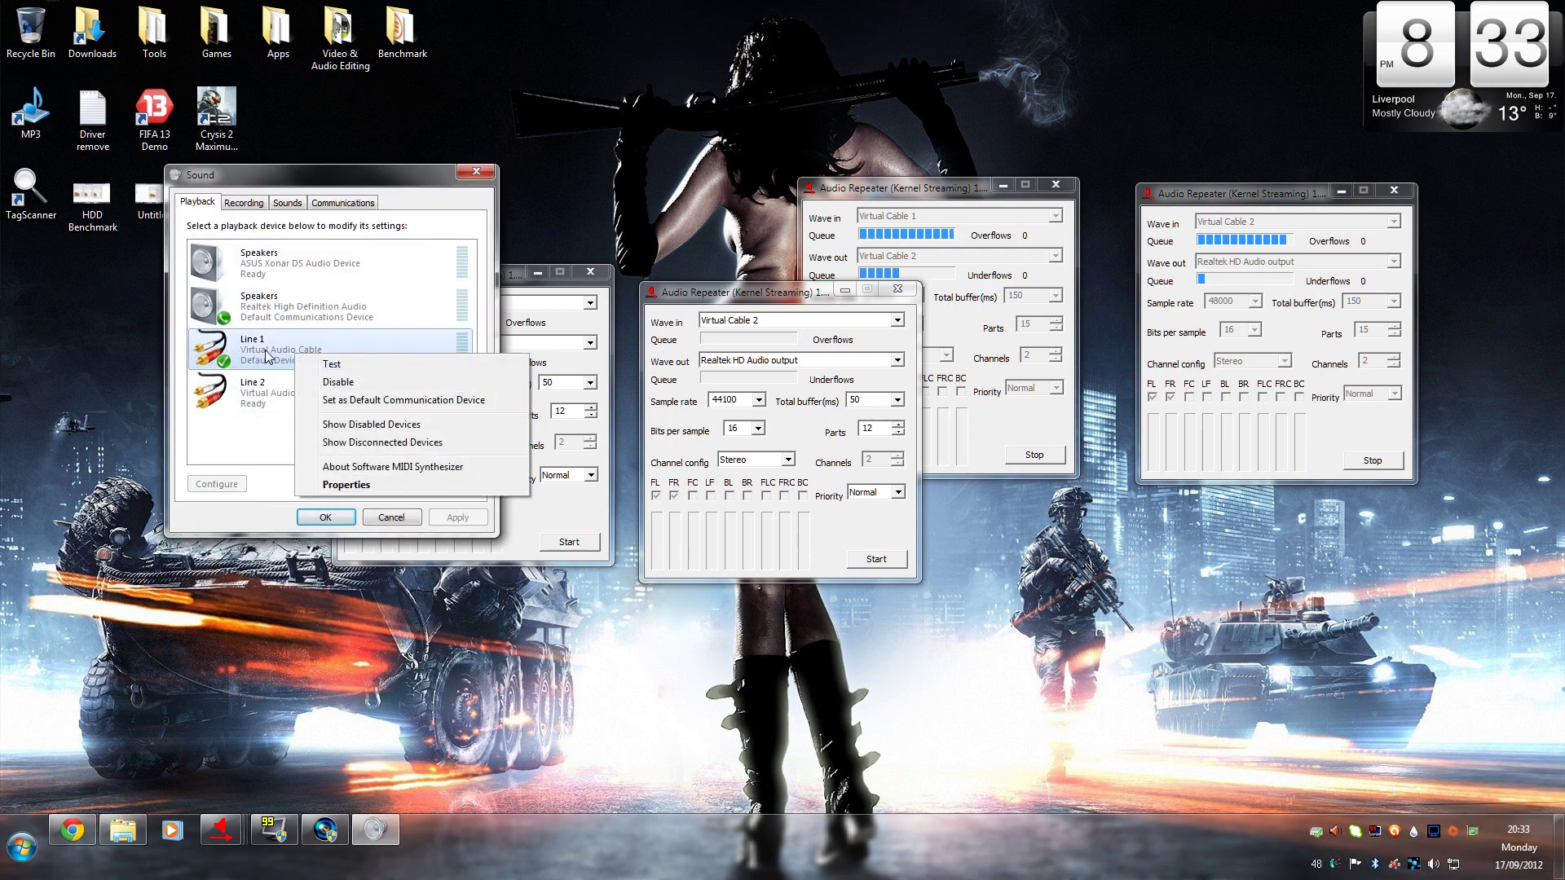
left_click(347, 485)
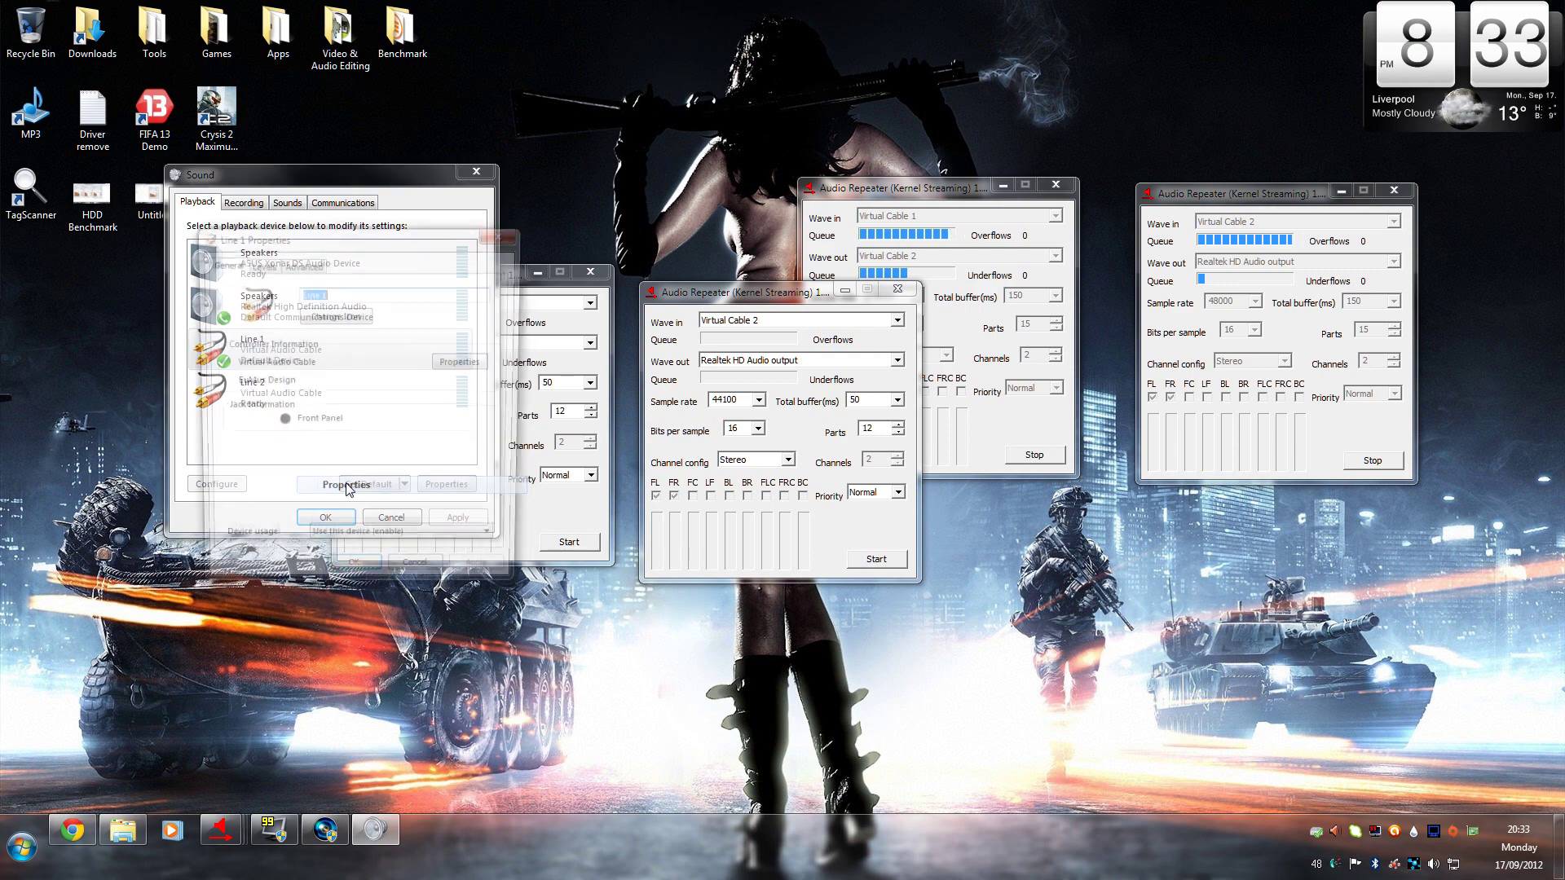
left_click(301, 263)
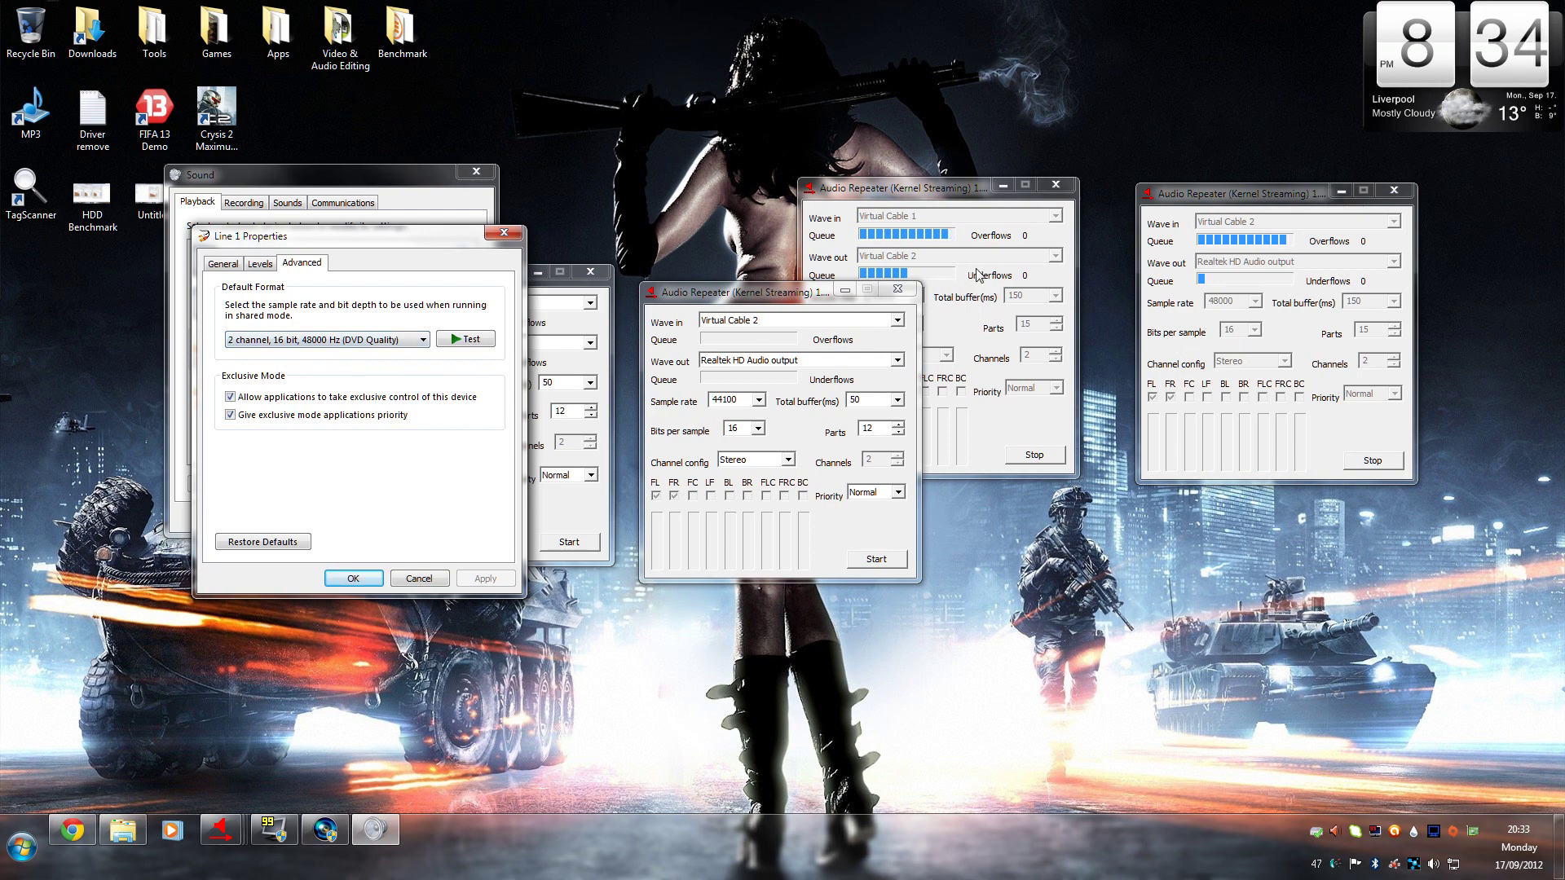
left_click(416, 577)
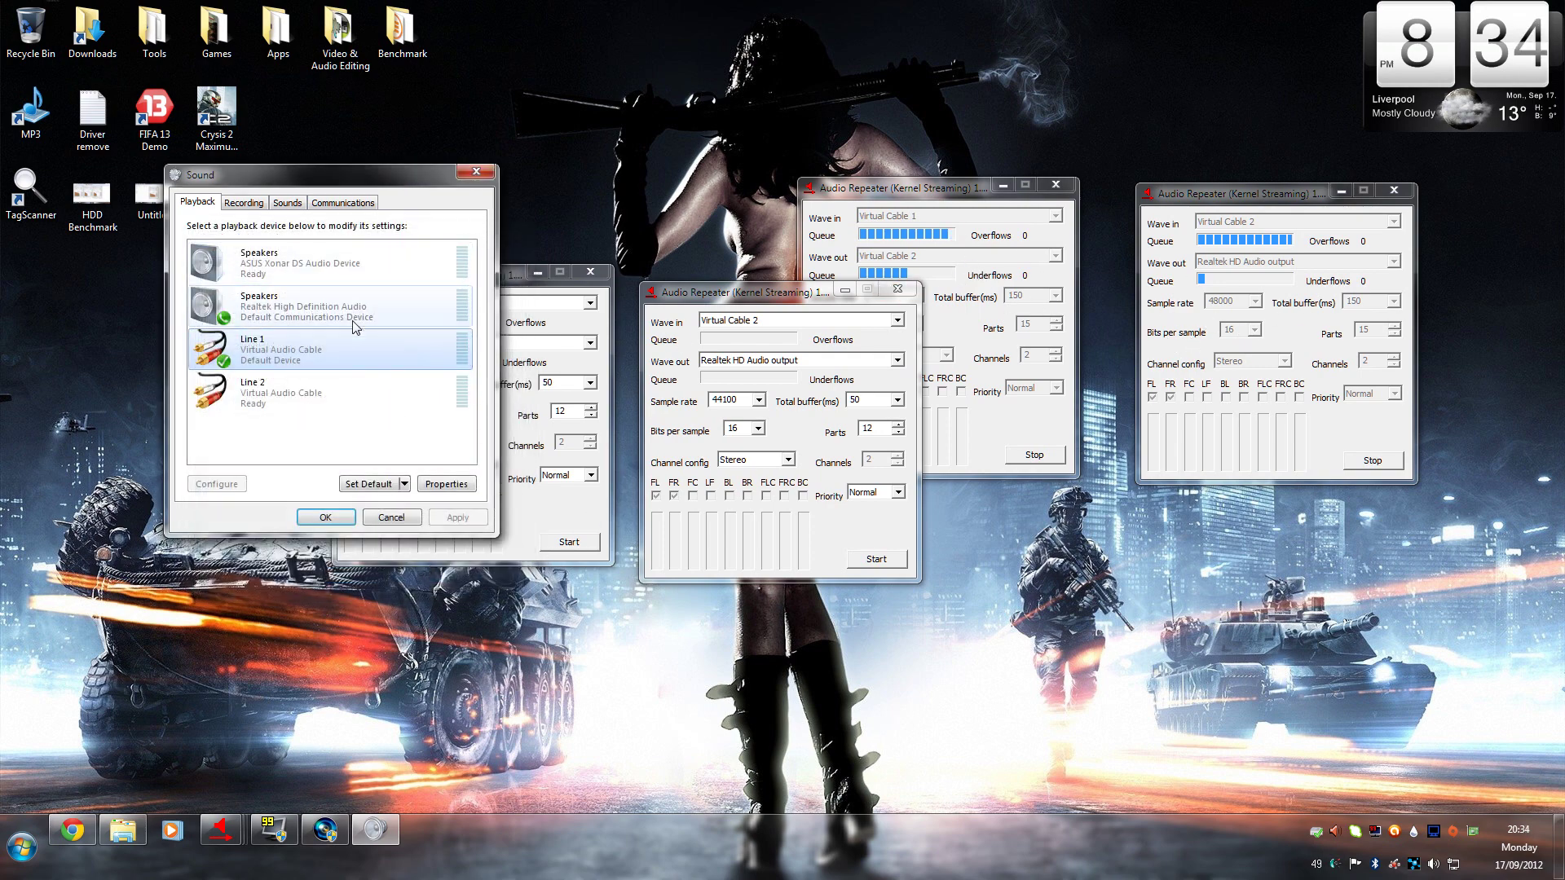
Step: Set both new repeaters' sample rate to 48000 Hz
left_click(525, 412)
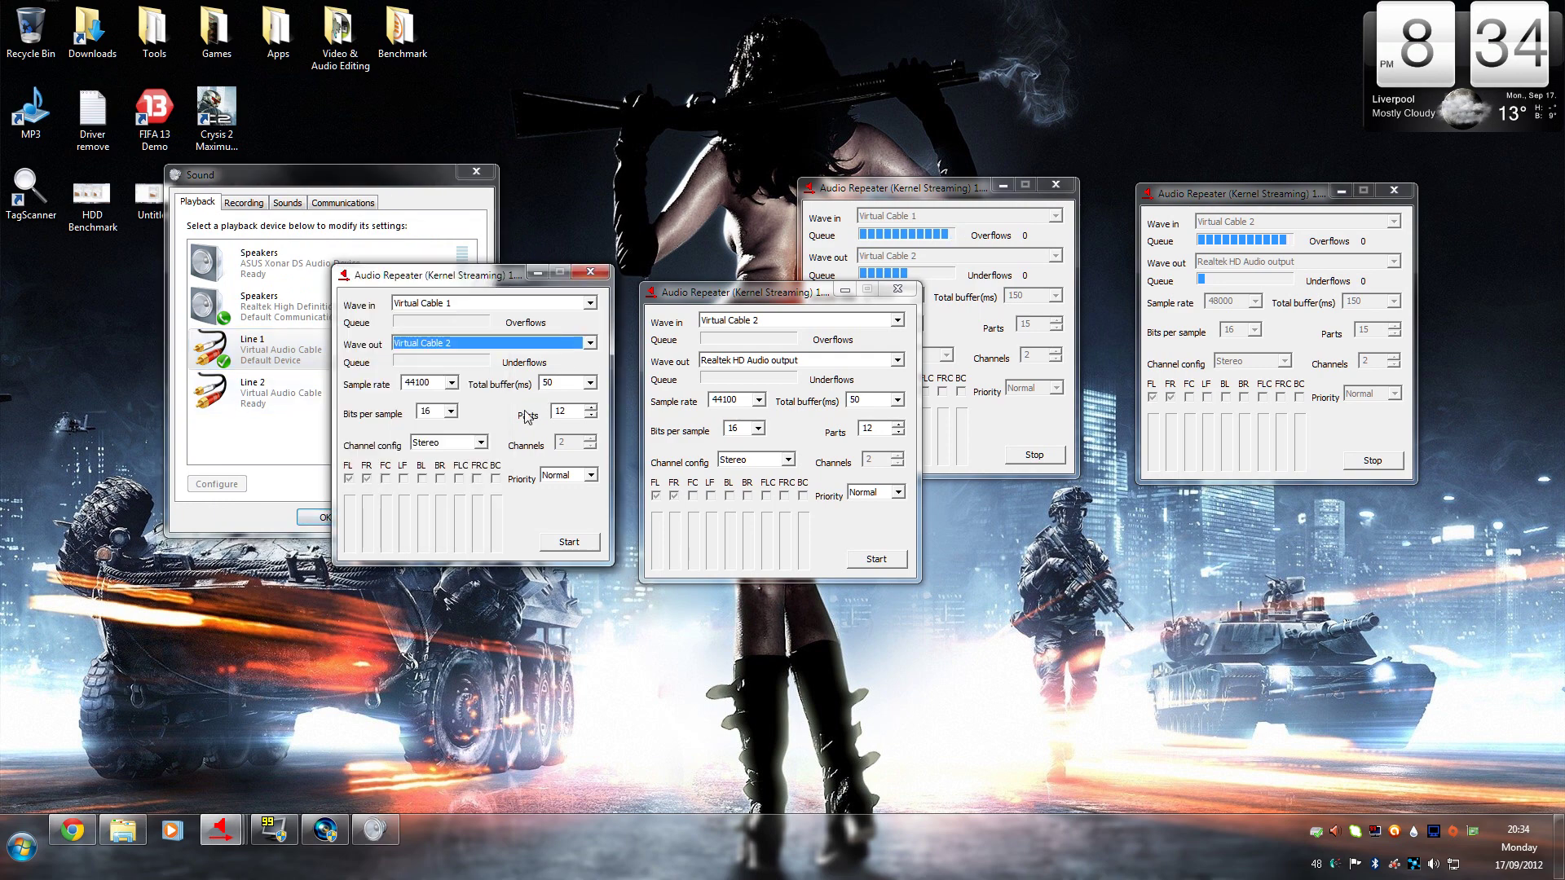
left_click(452, 383)
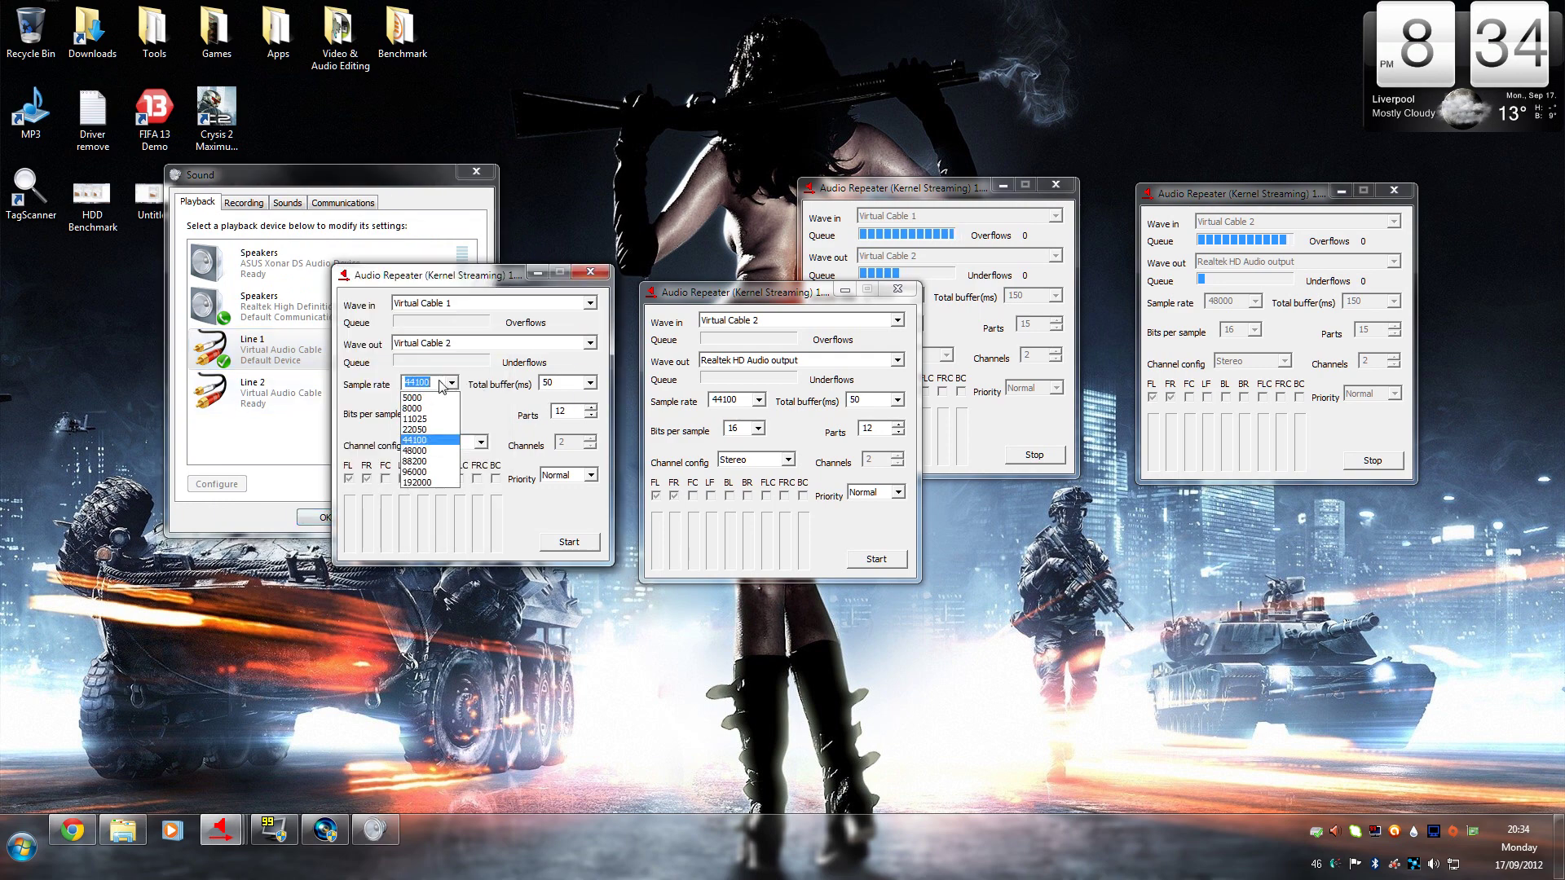
left_click(426, 470)
left_click(758, 400)
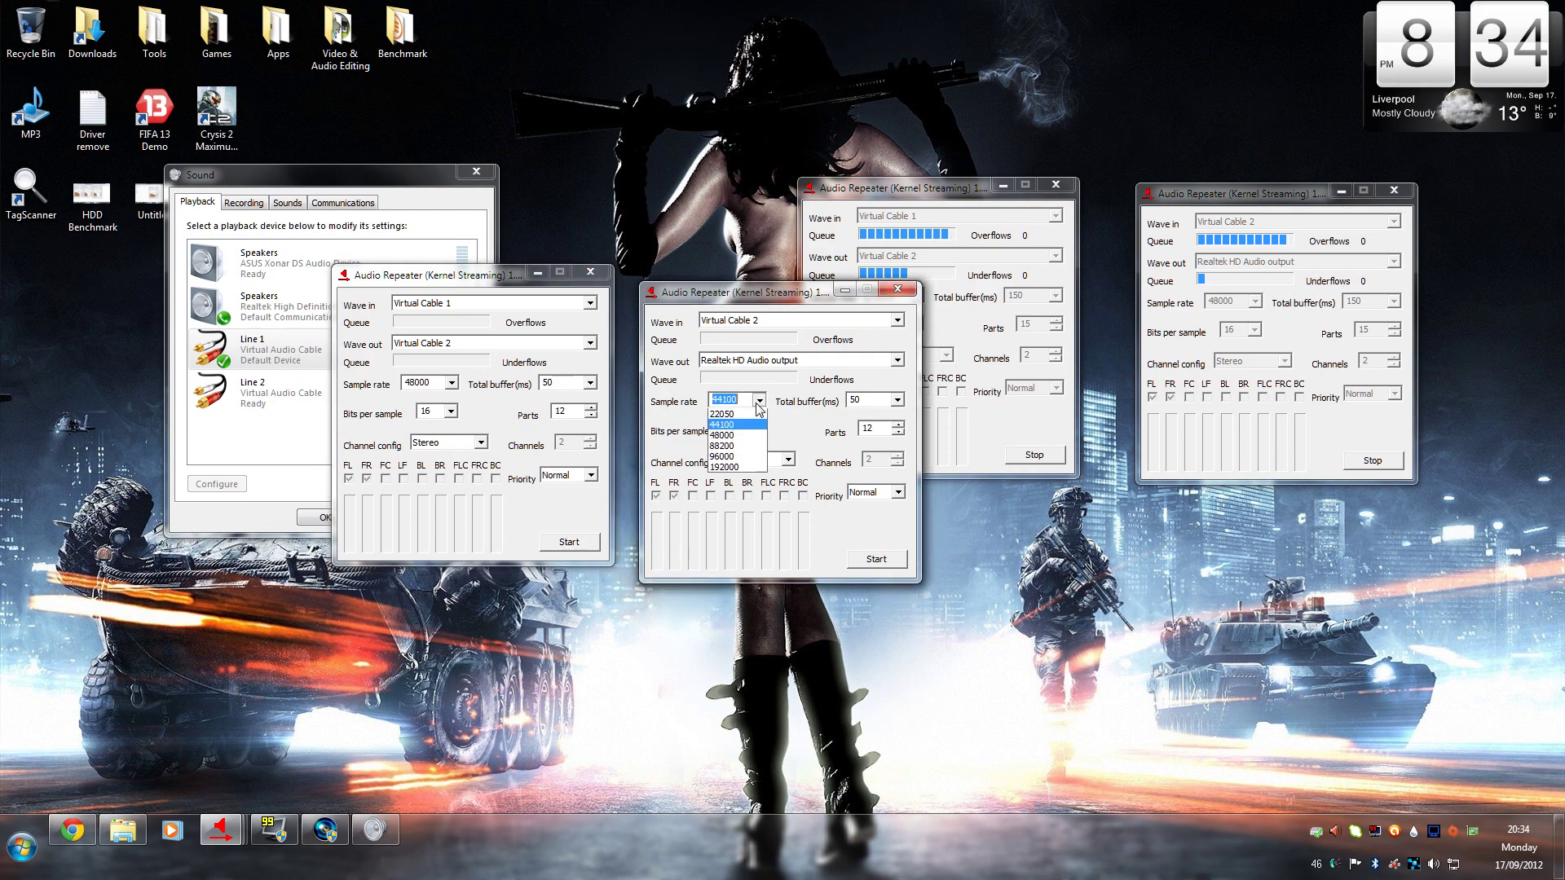
left_click(733, 477)
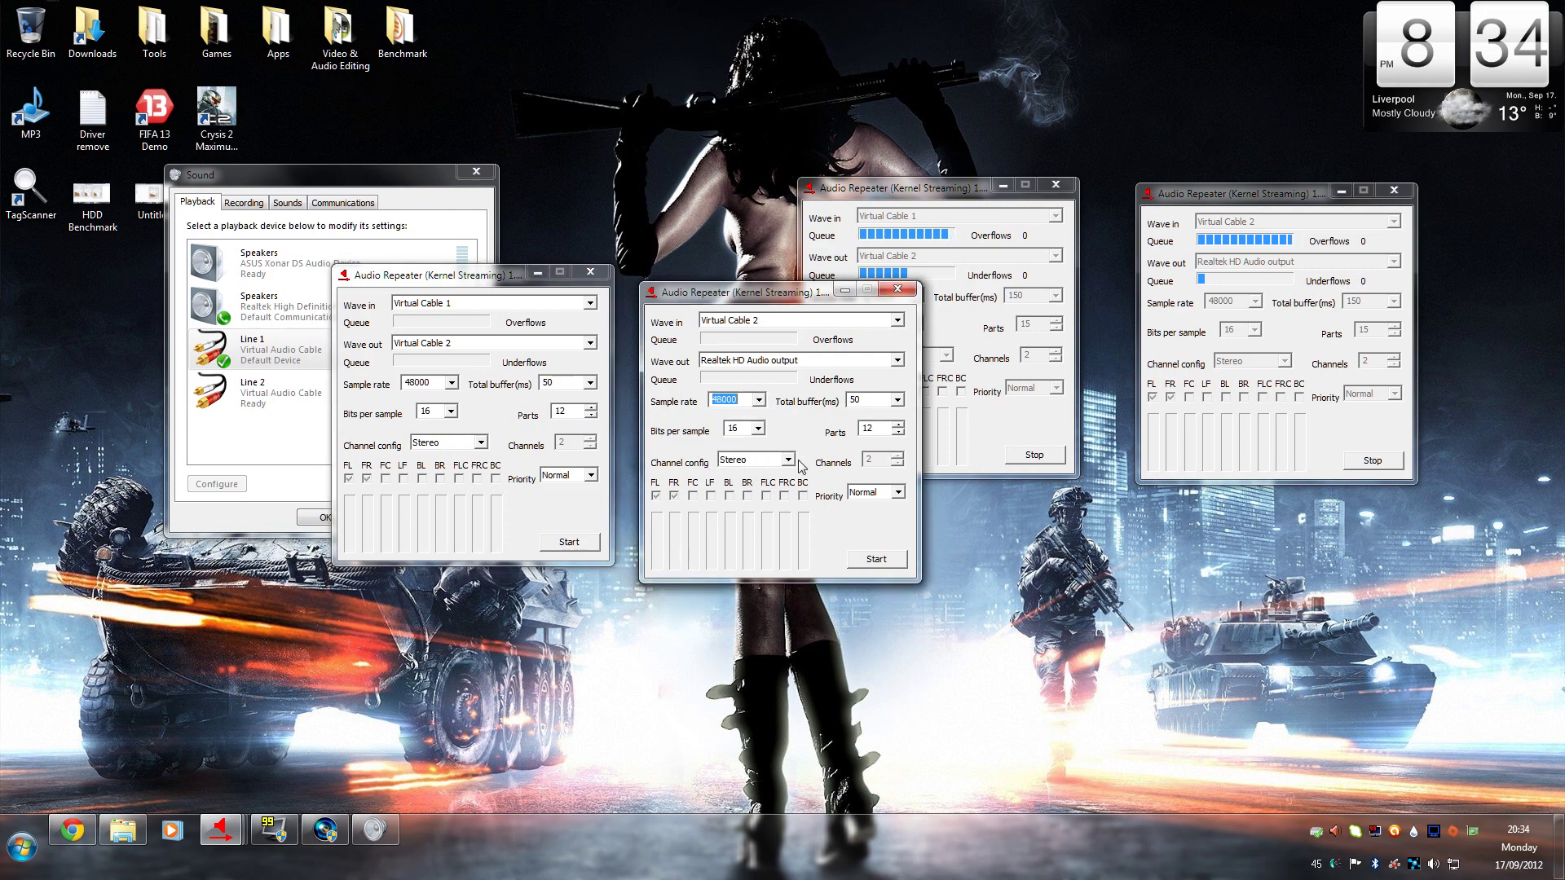
Step: Give both repeaters a 150 ms total buffer and raise their parts to 15
left_click(590, 383)
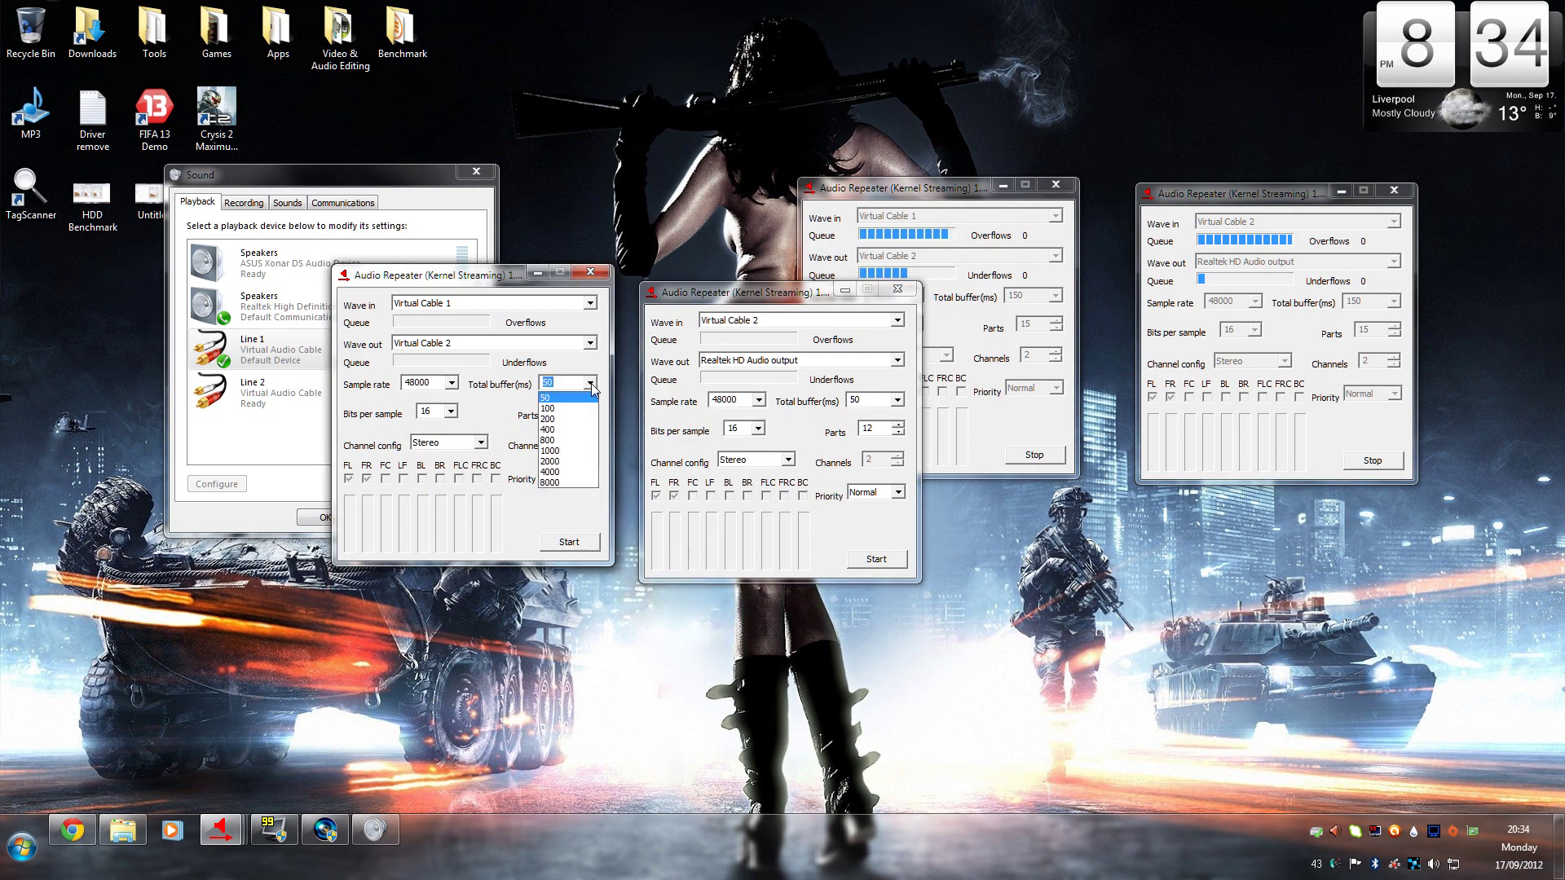
left_click(554, 398)
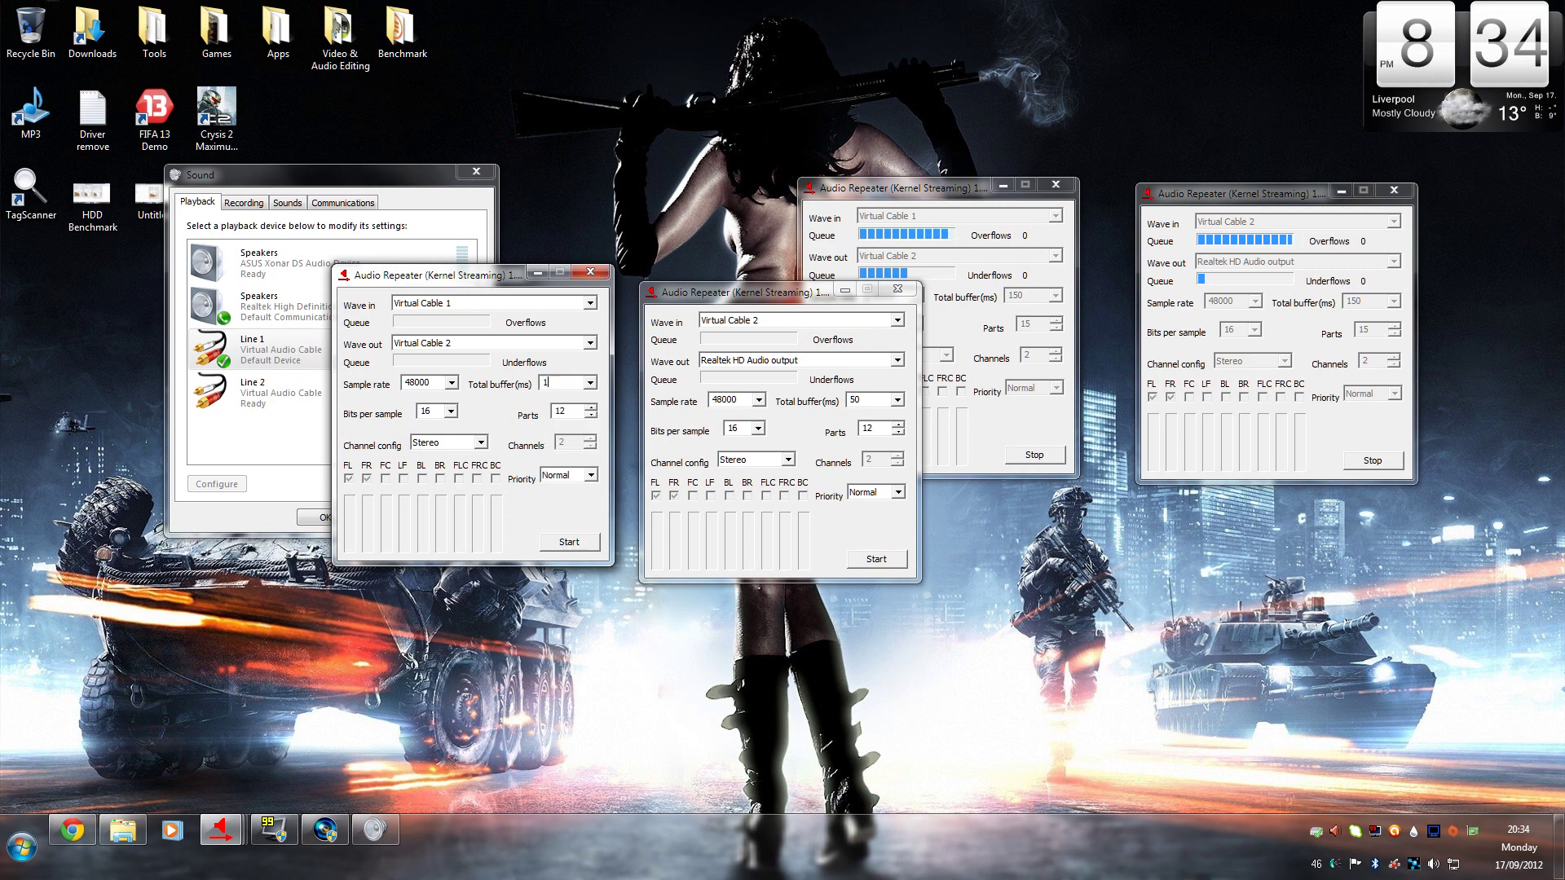
left_click(854, 399)
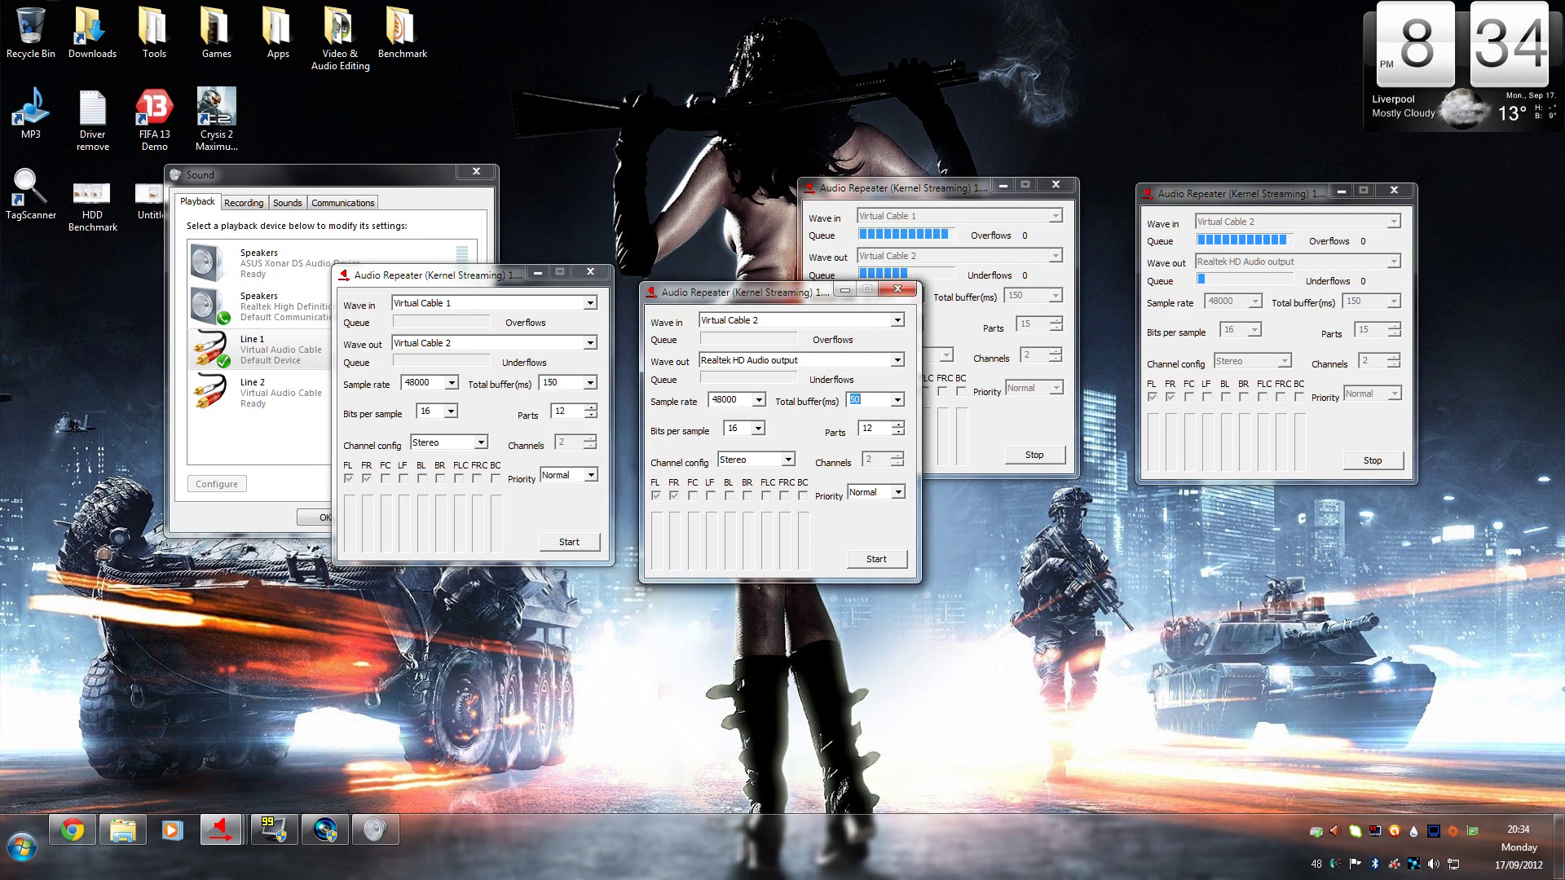
left_click(871, 428)
left_click(899, 425)
left_click(899, 425)
left_click(592, 409)
left_click(592, 409)
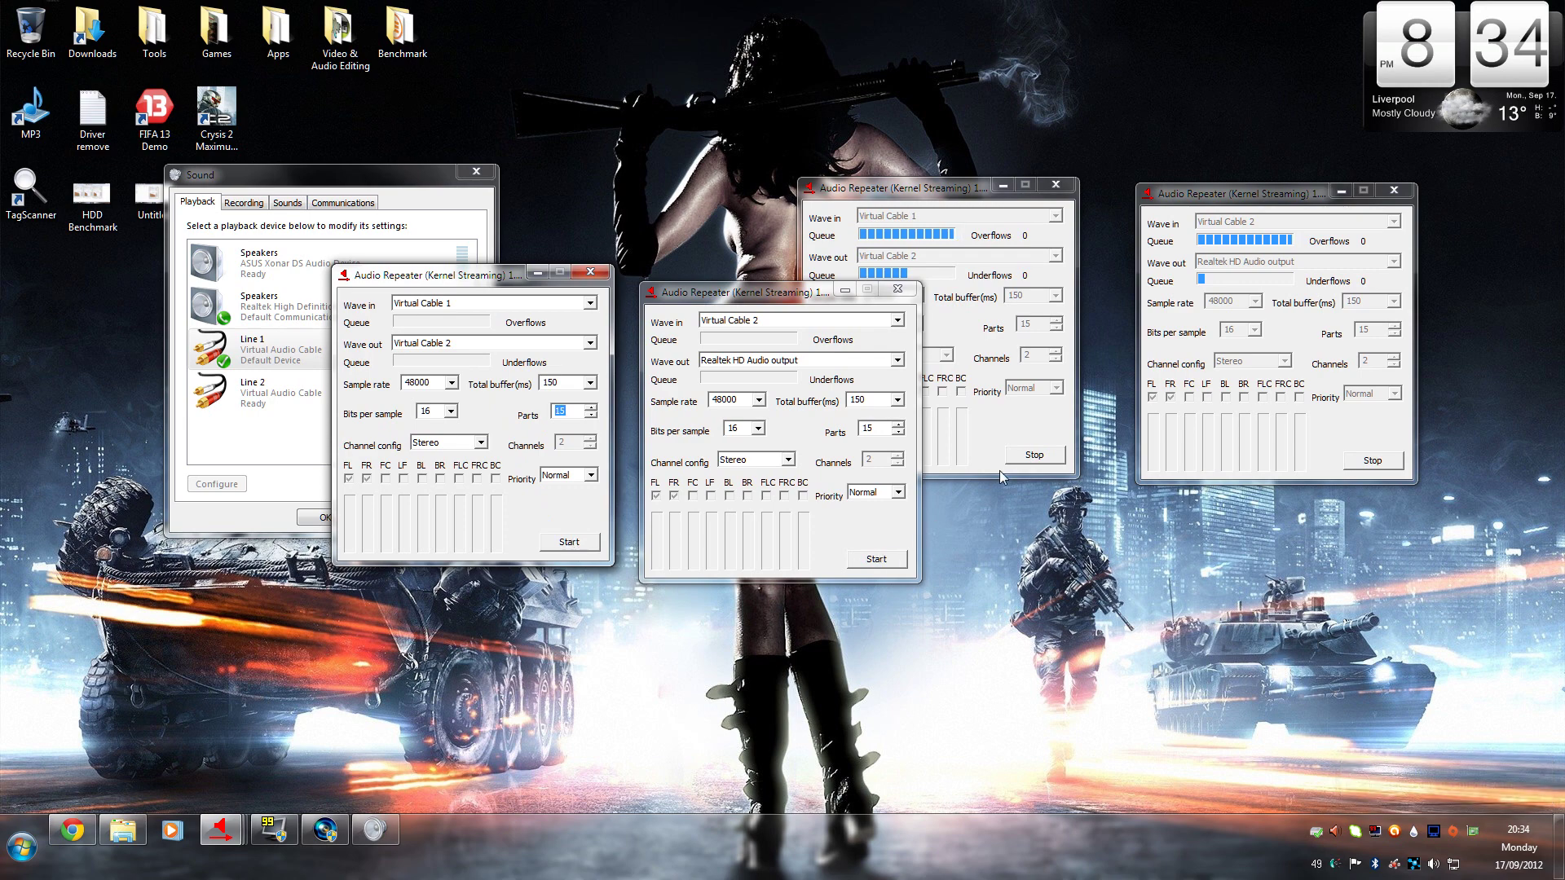
Step: Close the Realtek-output and Virtual Cable 1 repeater windows, then select the Realtek speakers device
left_click(898, 288)
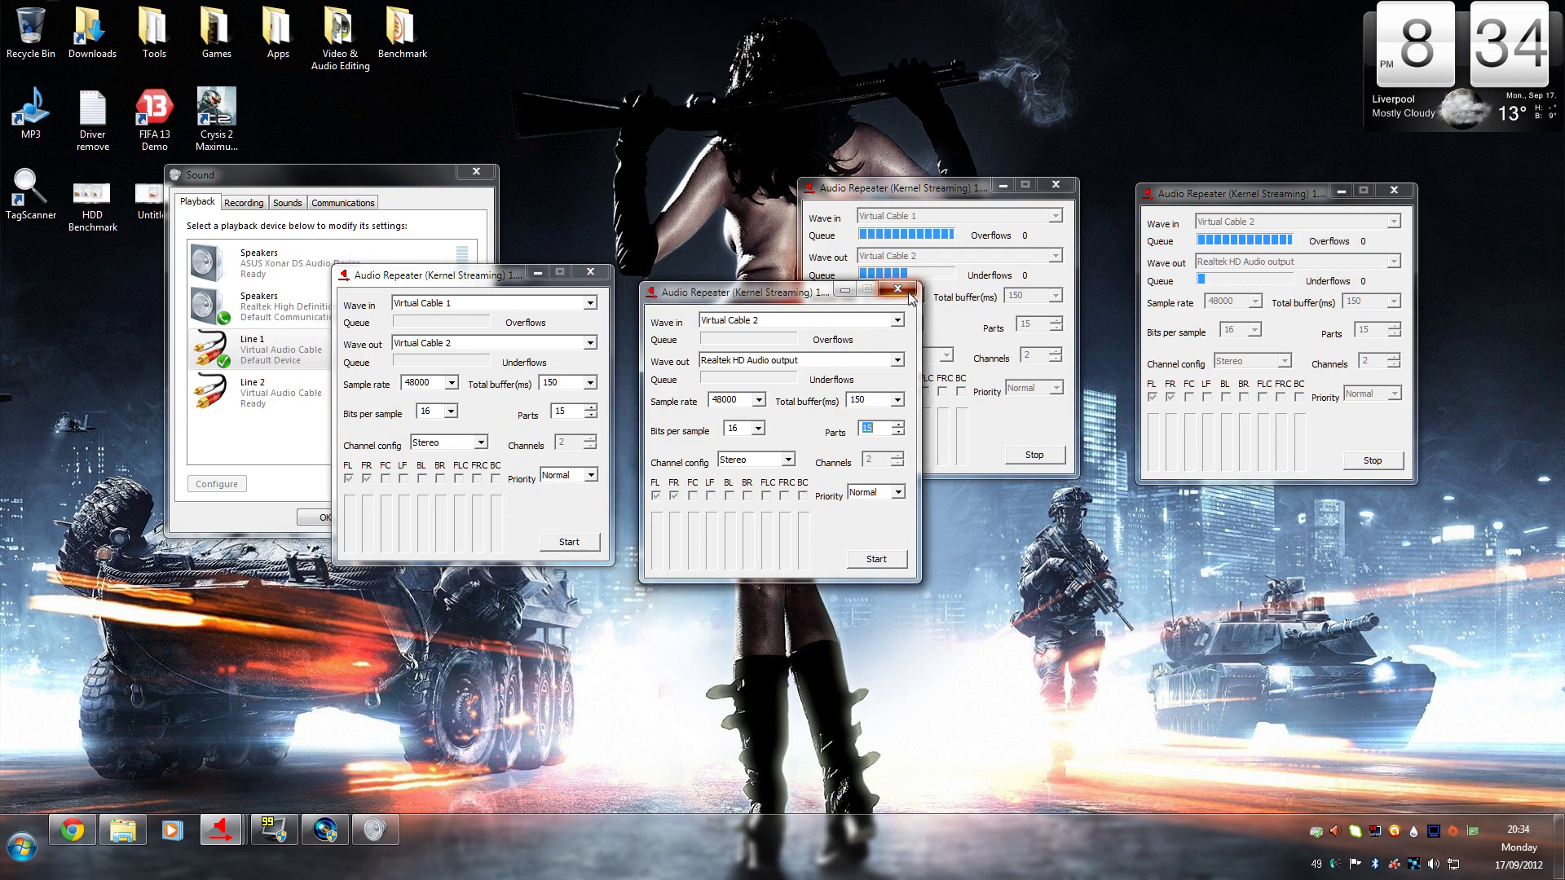
left_click(590, 271)
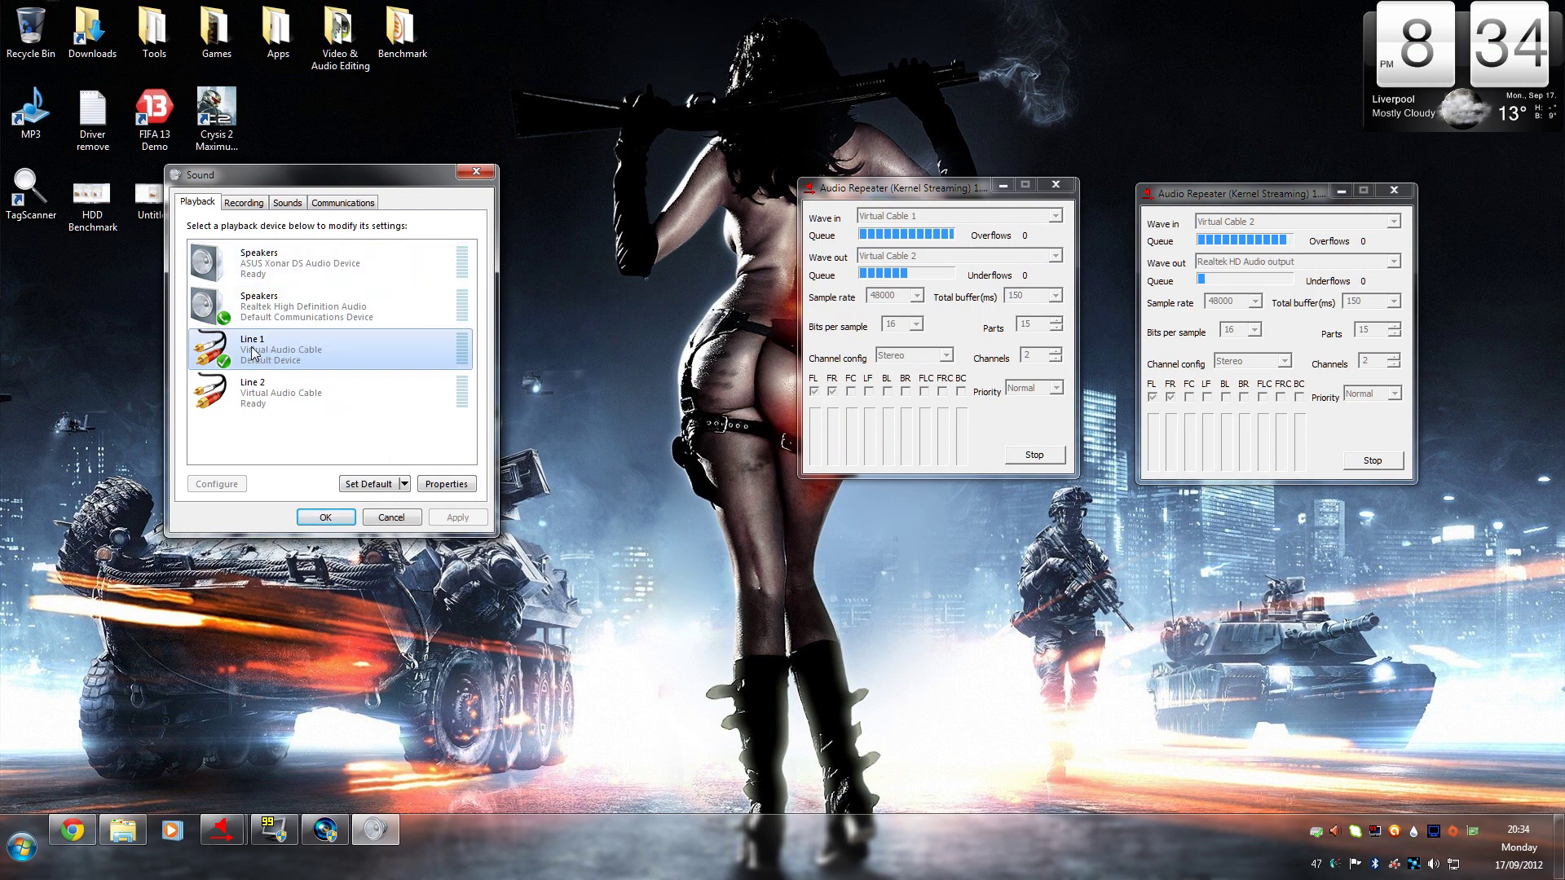
left_click(310, 306)
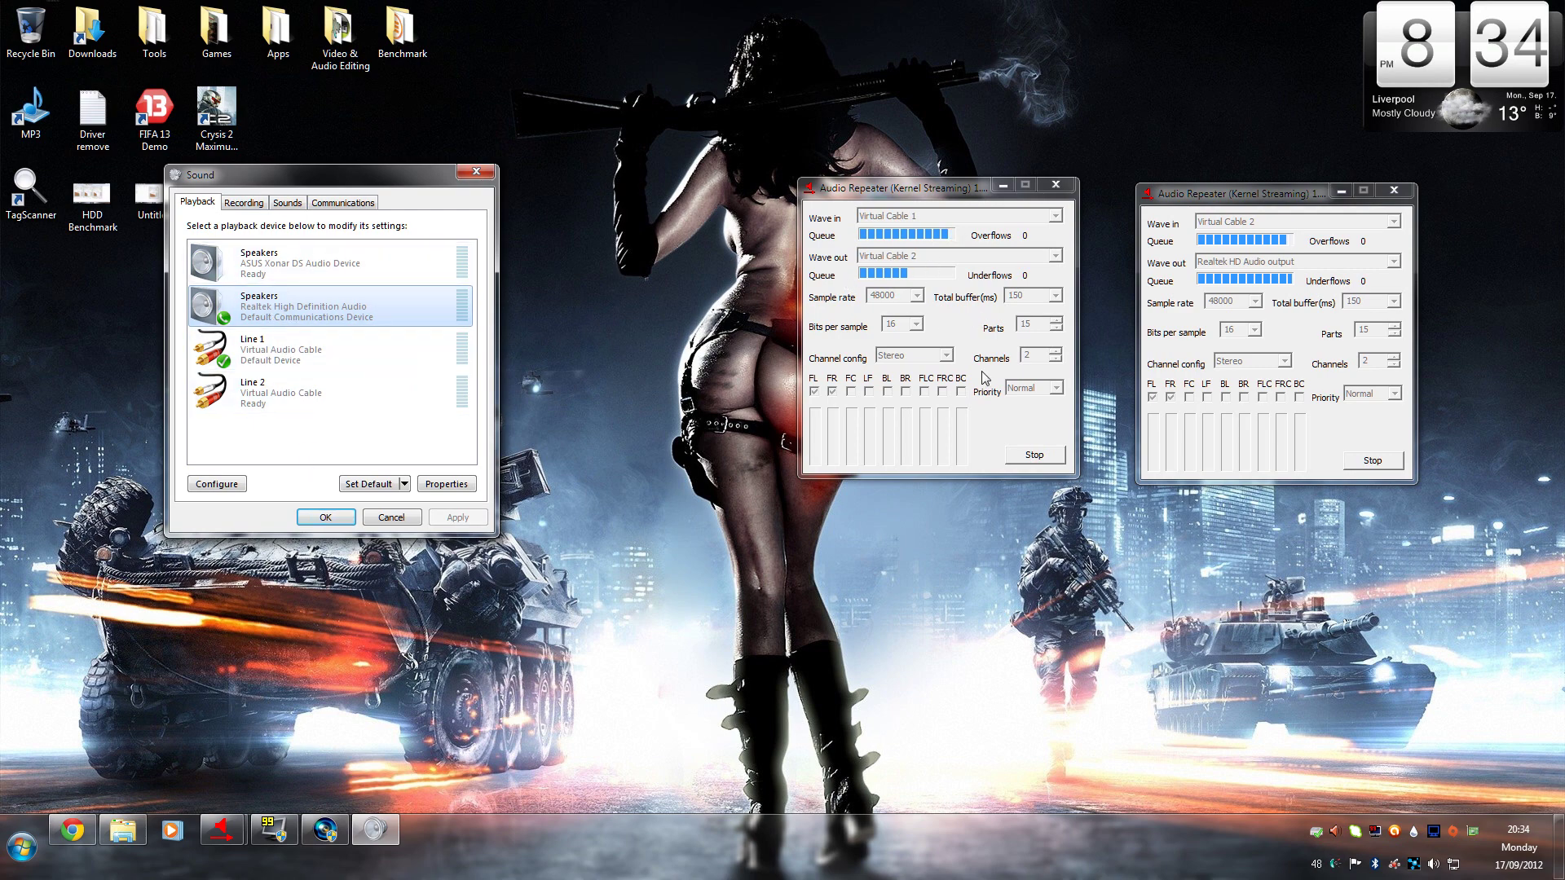
Step: Play a test sound through Line 1, then close the Sound settings
right_click(308, 345)
left_click(365, 356)
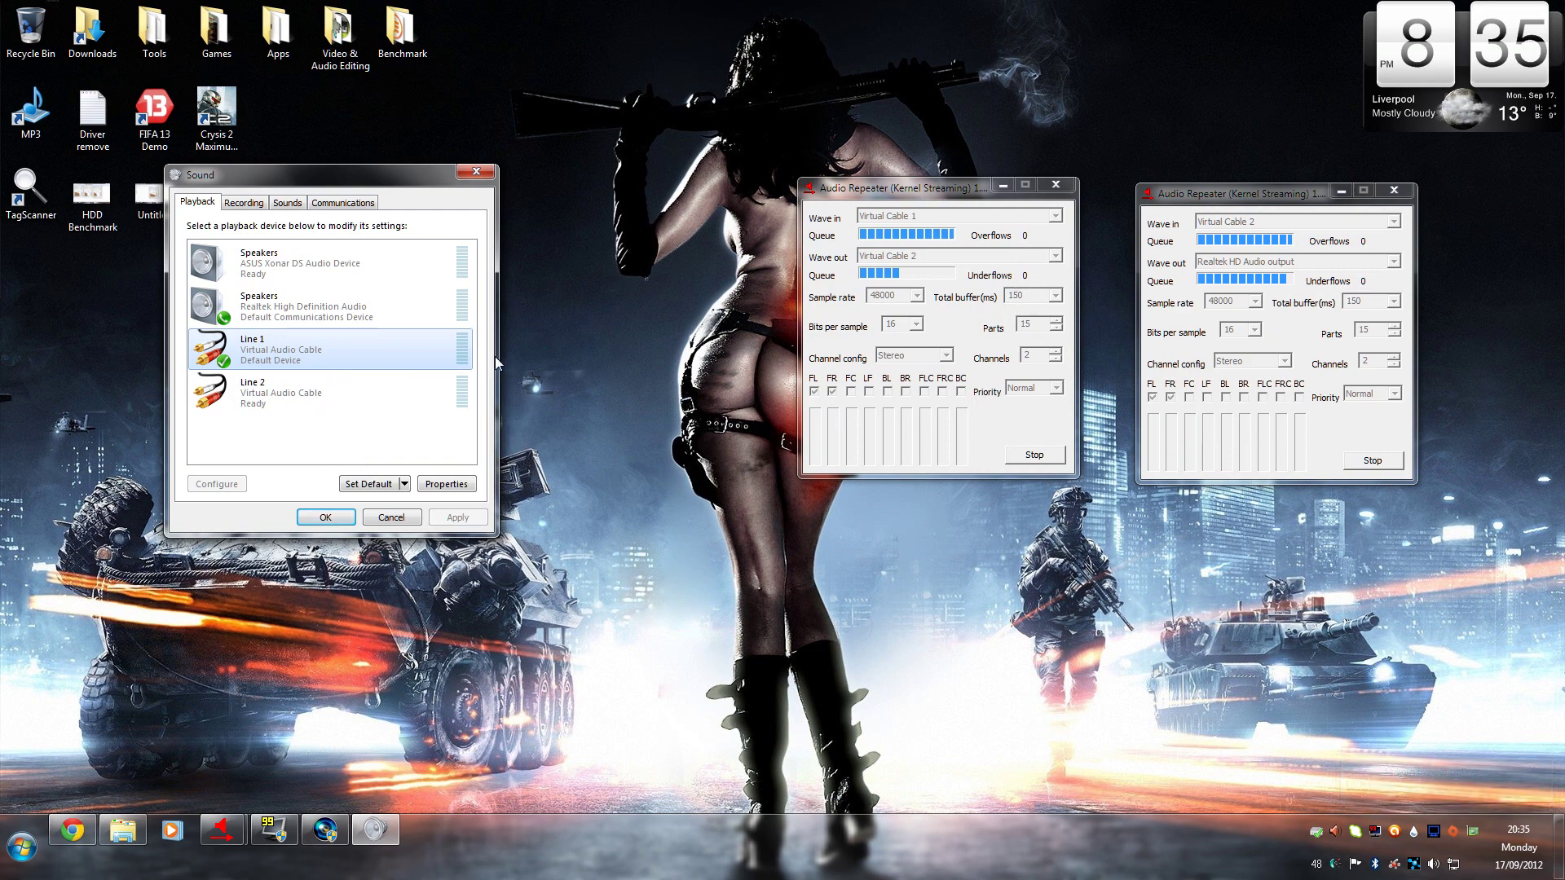
left_click(324, 518)
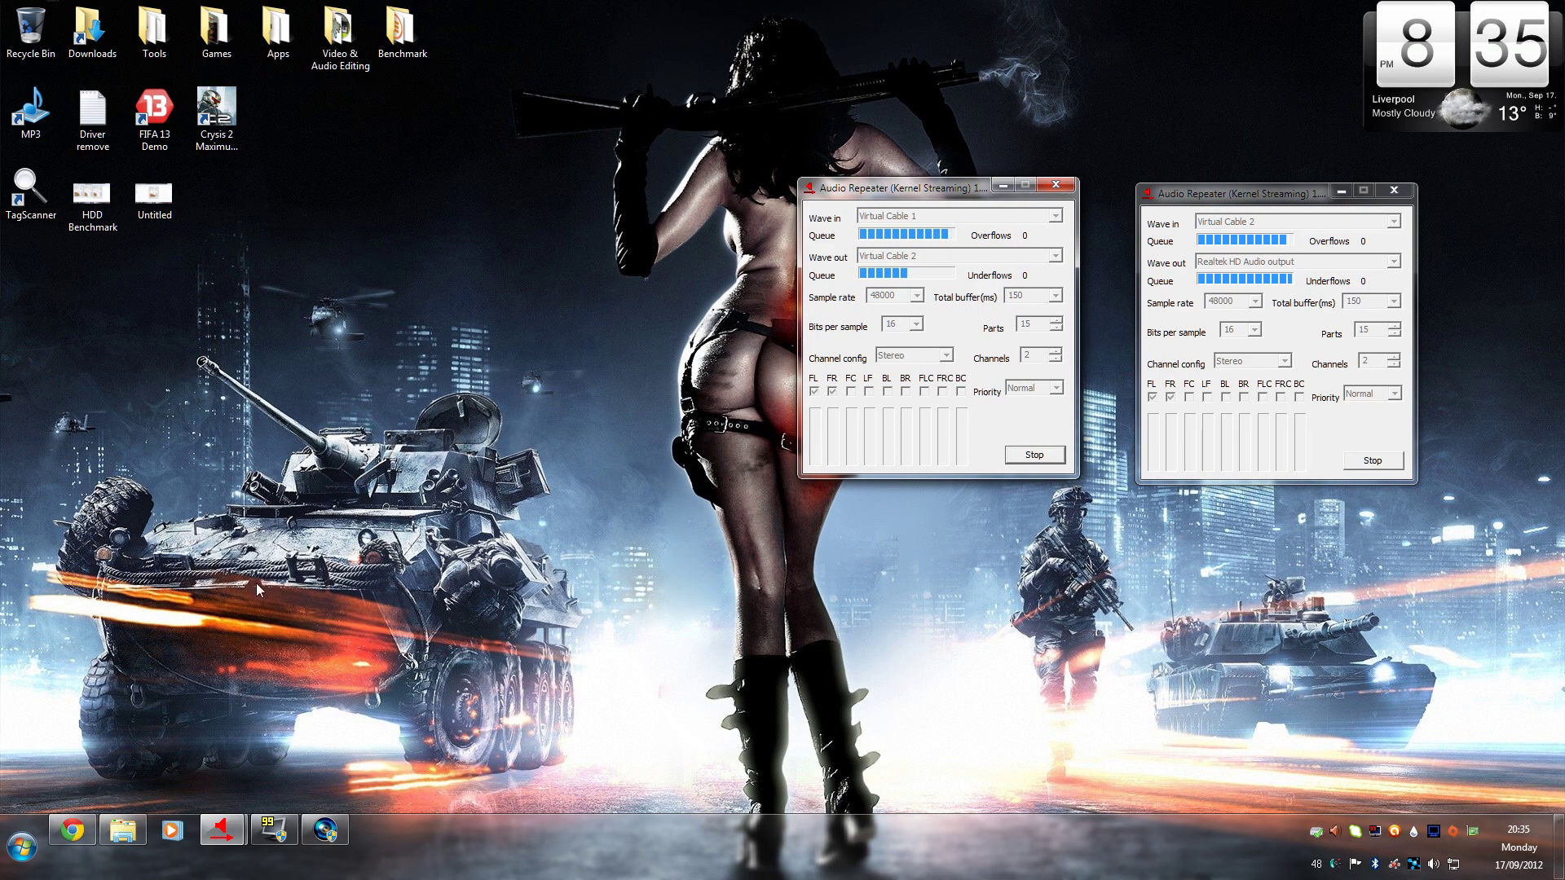
left_click(22, 847)
left_click(72, 482)
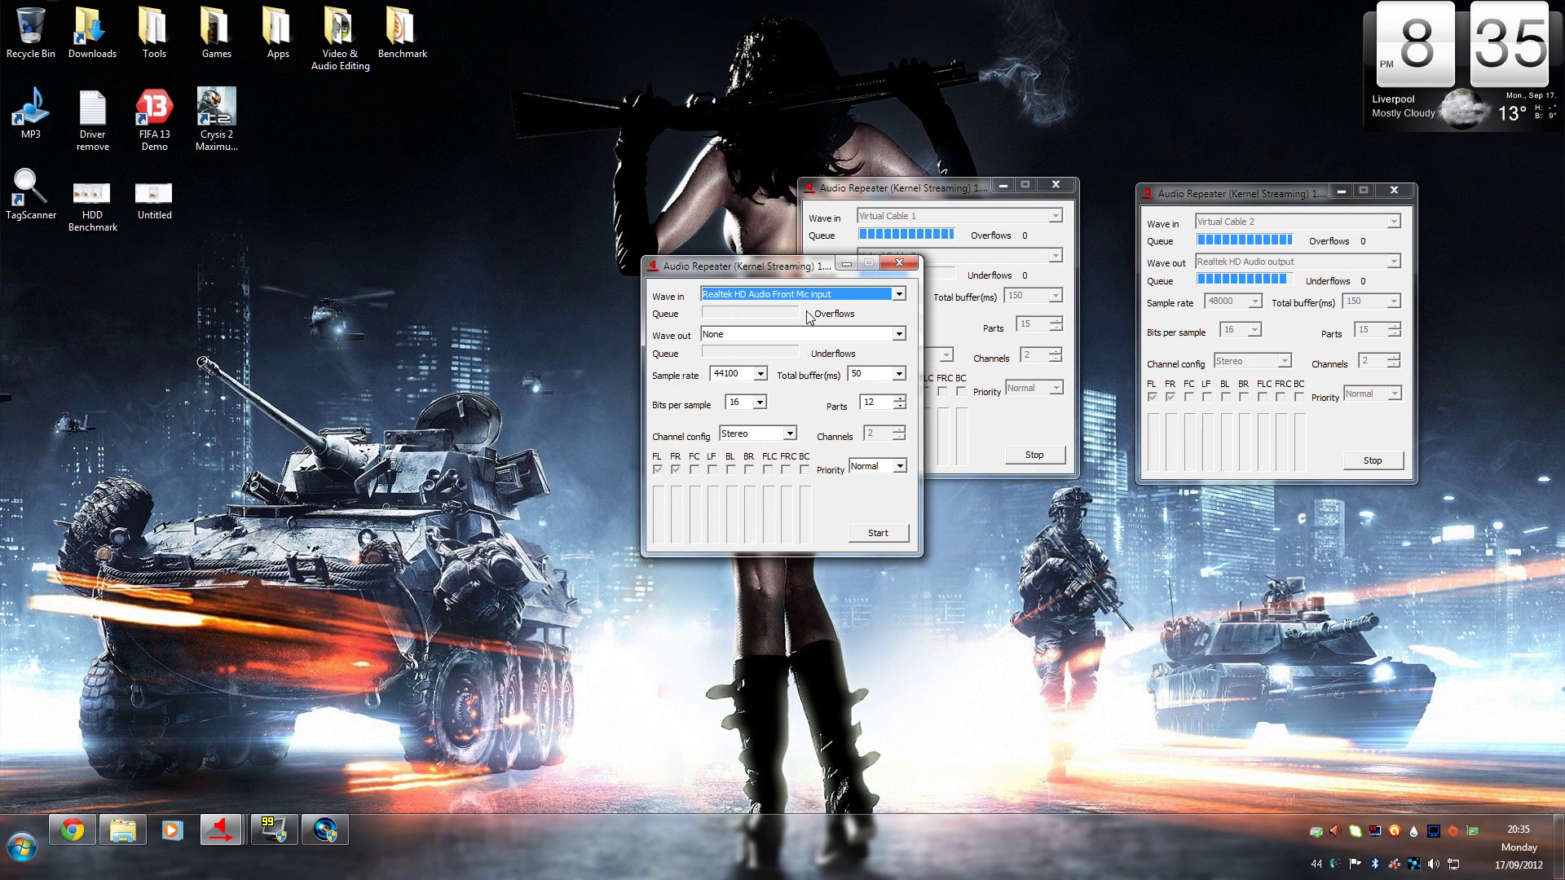
left_click(901, 267)
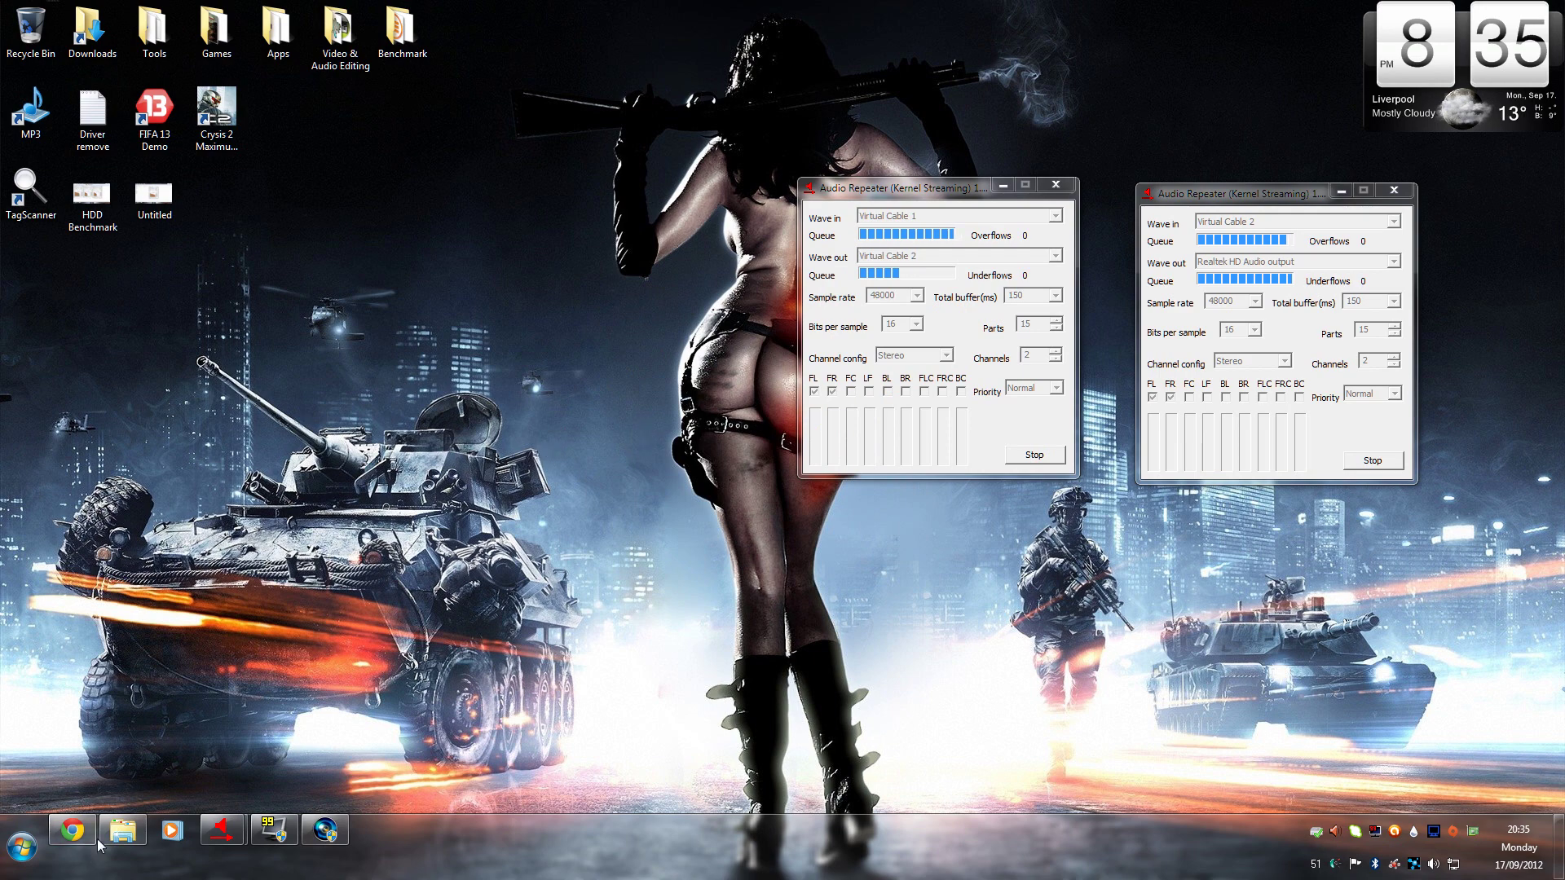
Step: Open the Startup folder in a window from the Start menu's All Programs list
left_click(123, 831)
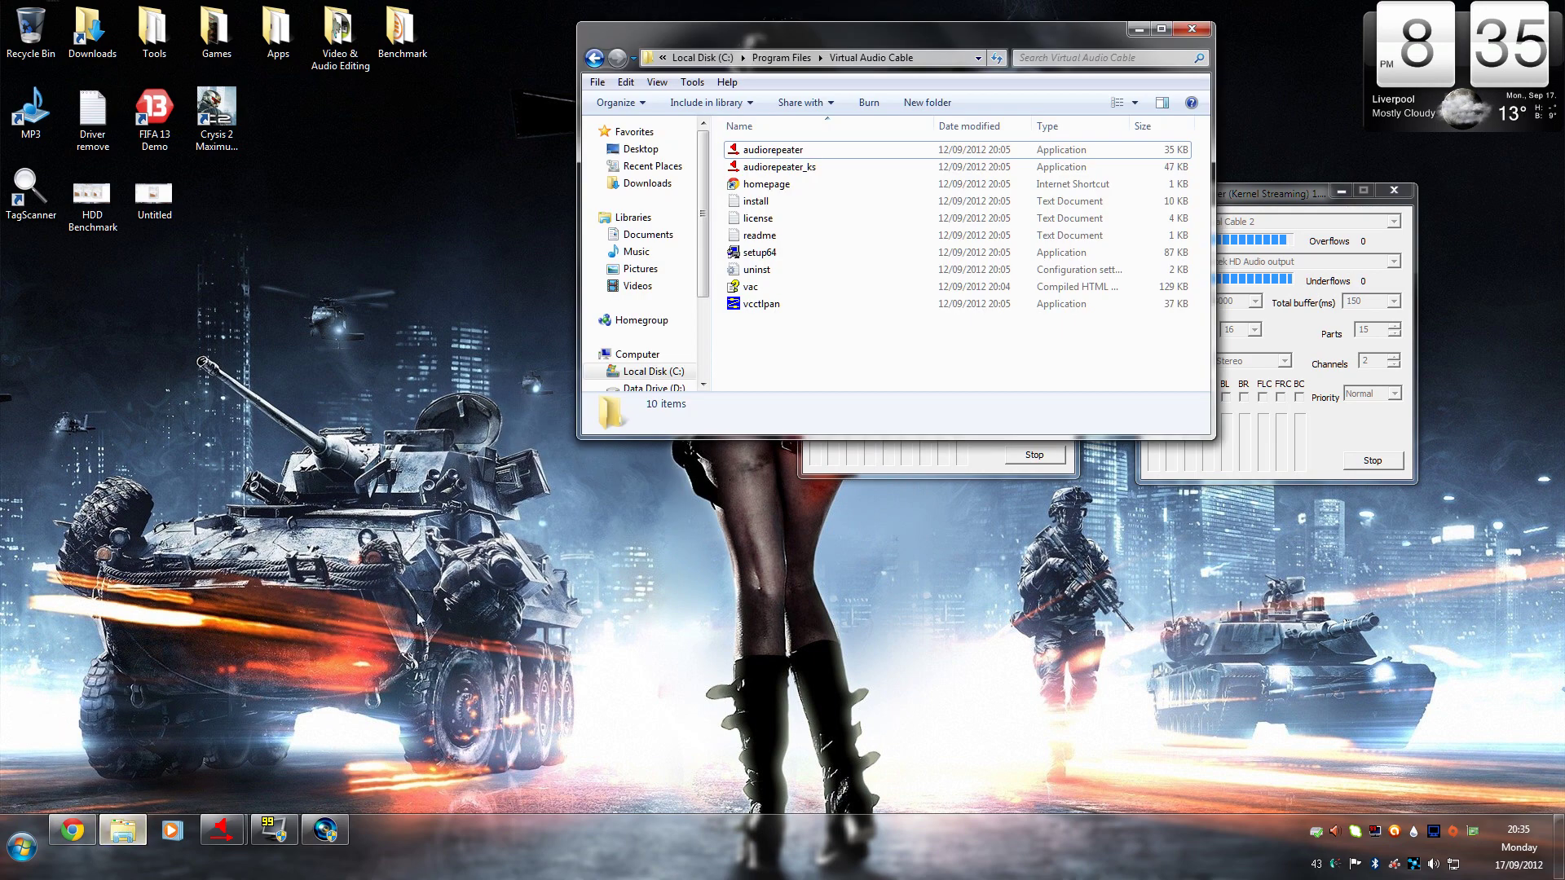
left_click(19, 847)
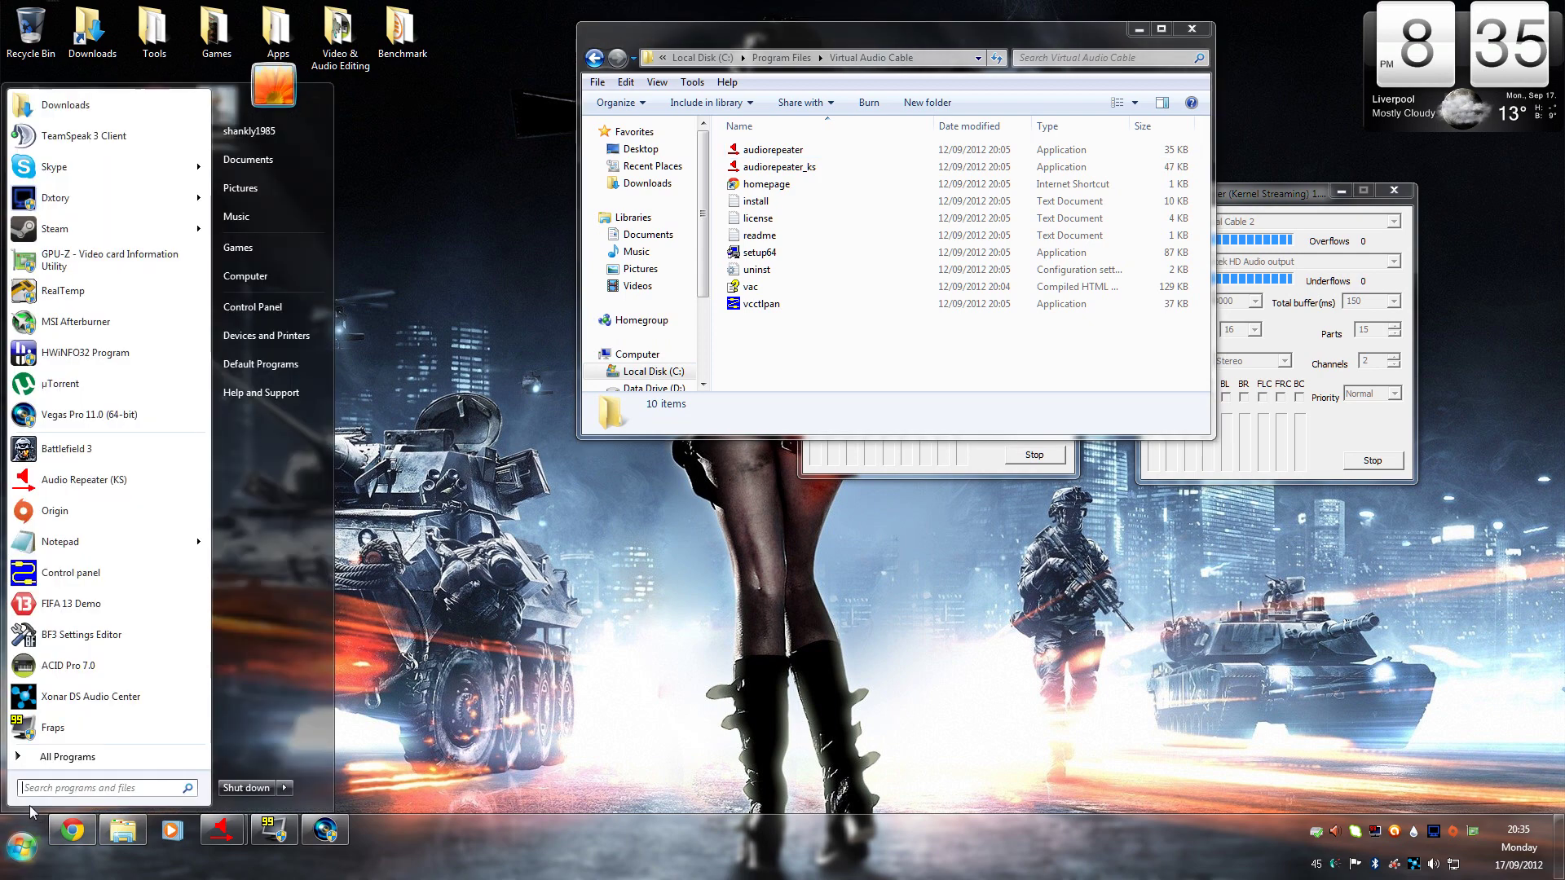
left_click(65, 758)
scroll(65, 612, "down", 5)
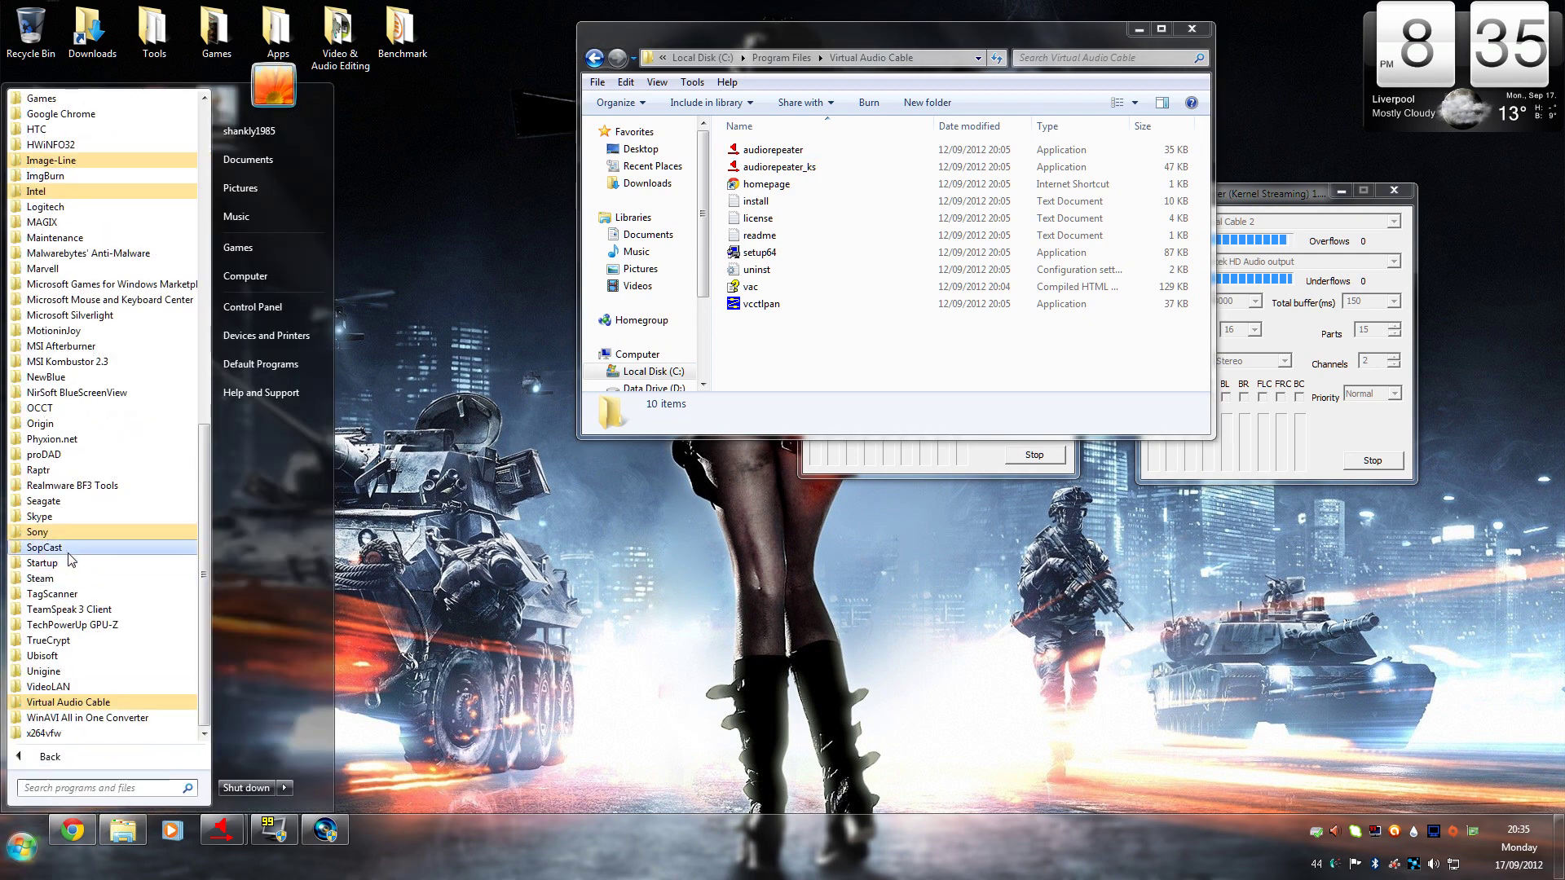
right_click(73, 574)
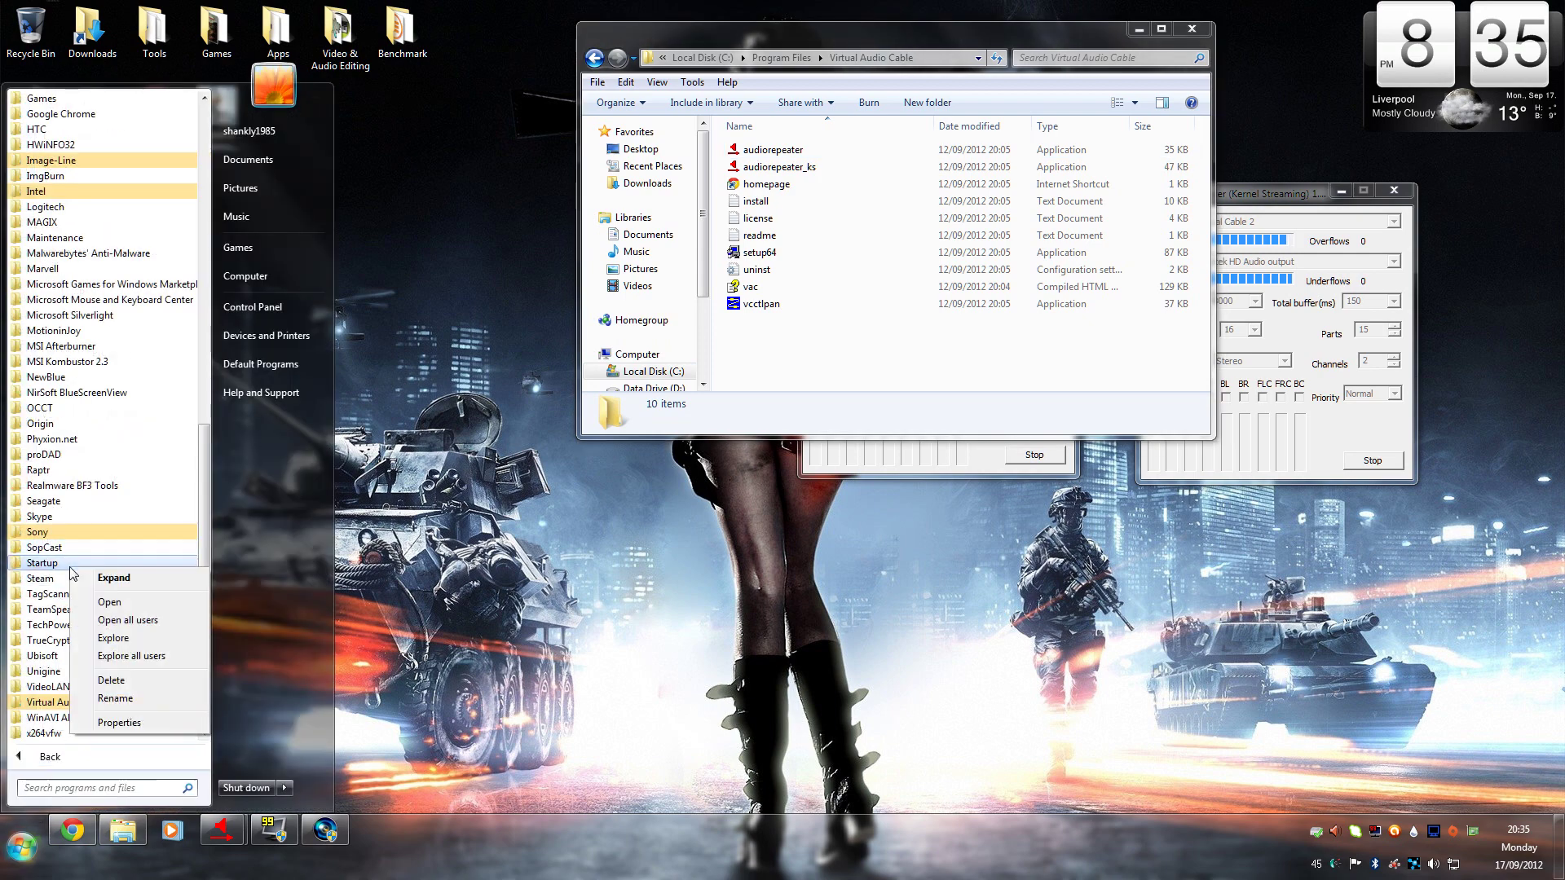
left_click(106, 605)
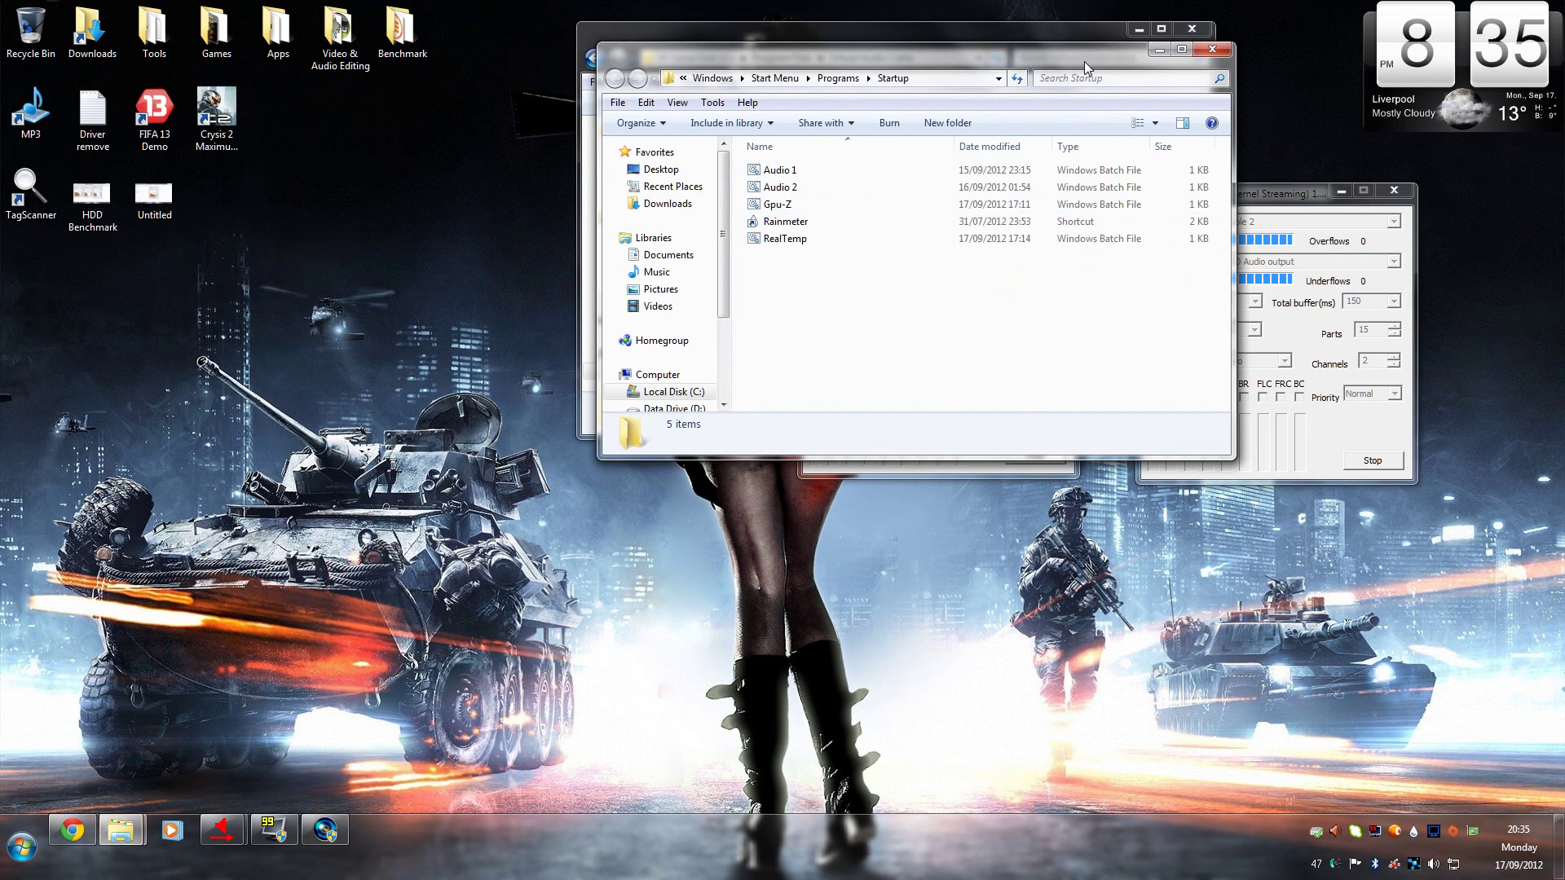
Step: Move the Startup window, close the Virtual Audio Cable folder, and select the Audio 1 and Audio 2 batch files
left_click_drag(1084, 62, 776, 326)
left_click(1190, 31)
left_click(489, 453)
left_click(503, 434)
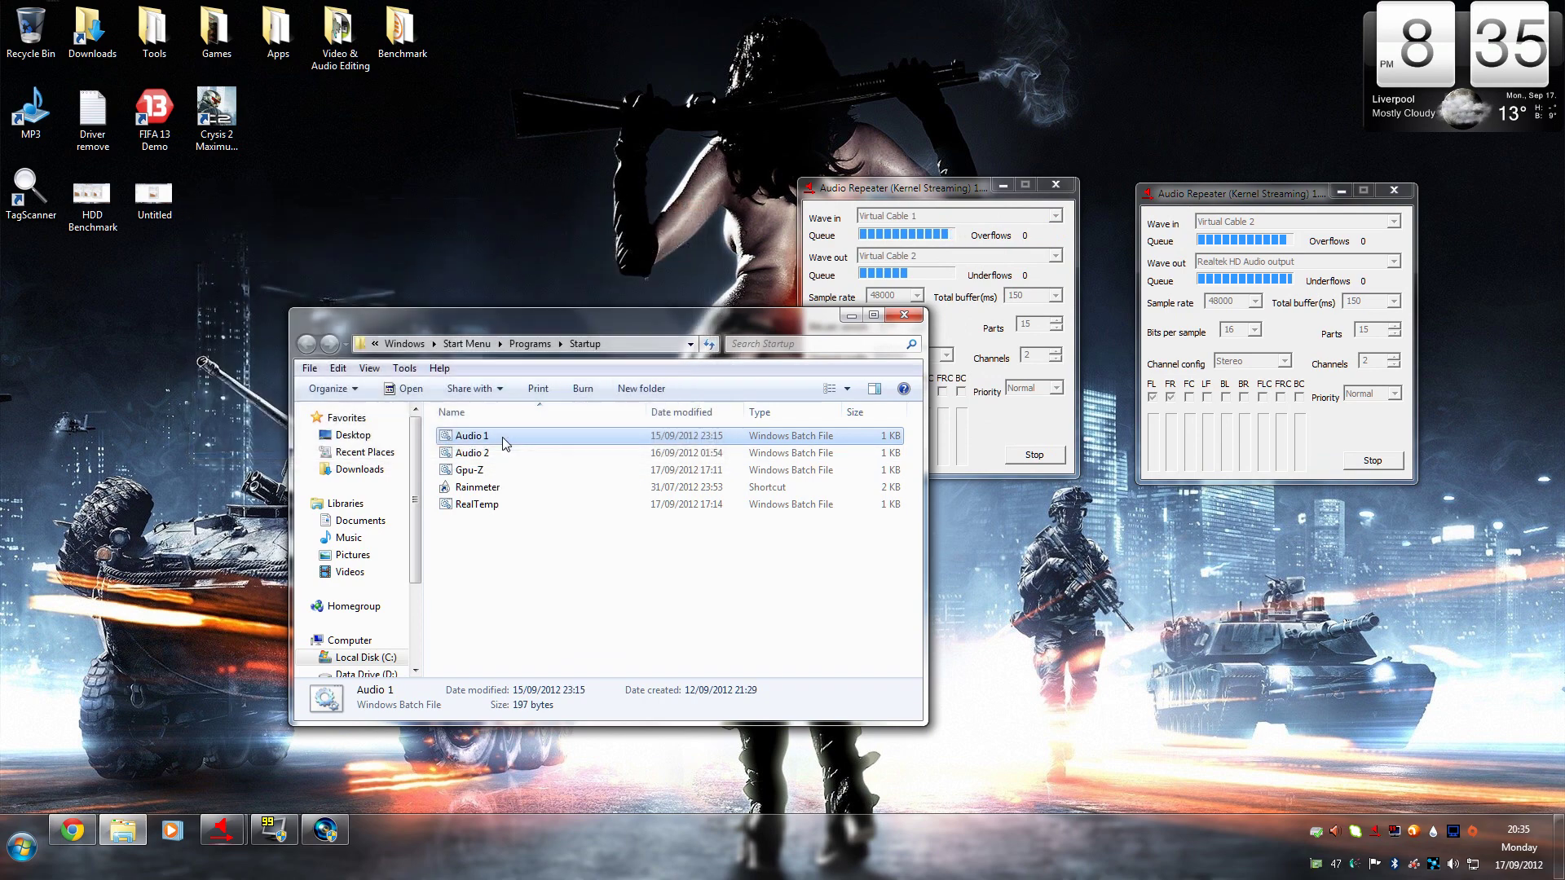
Step: Stop the extra repeater running in the notification area and close its window
left_click(1377, 832)
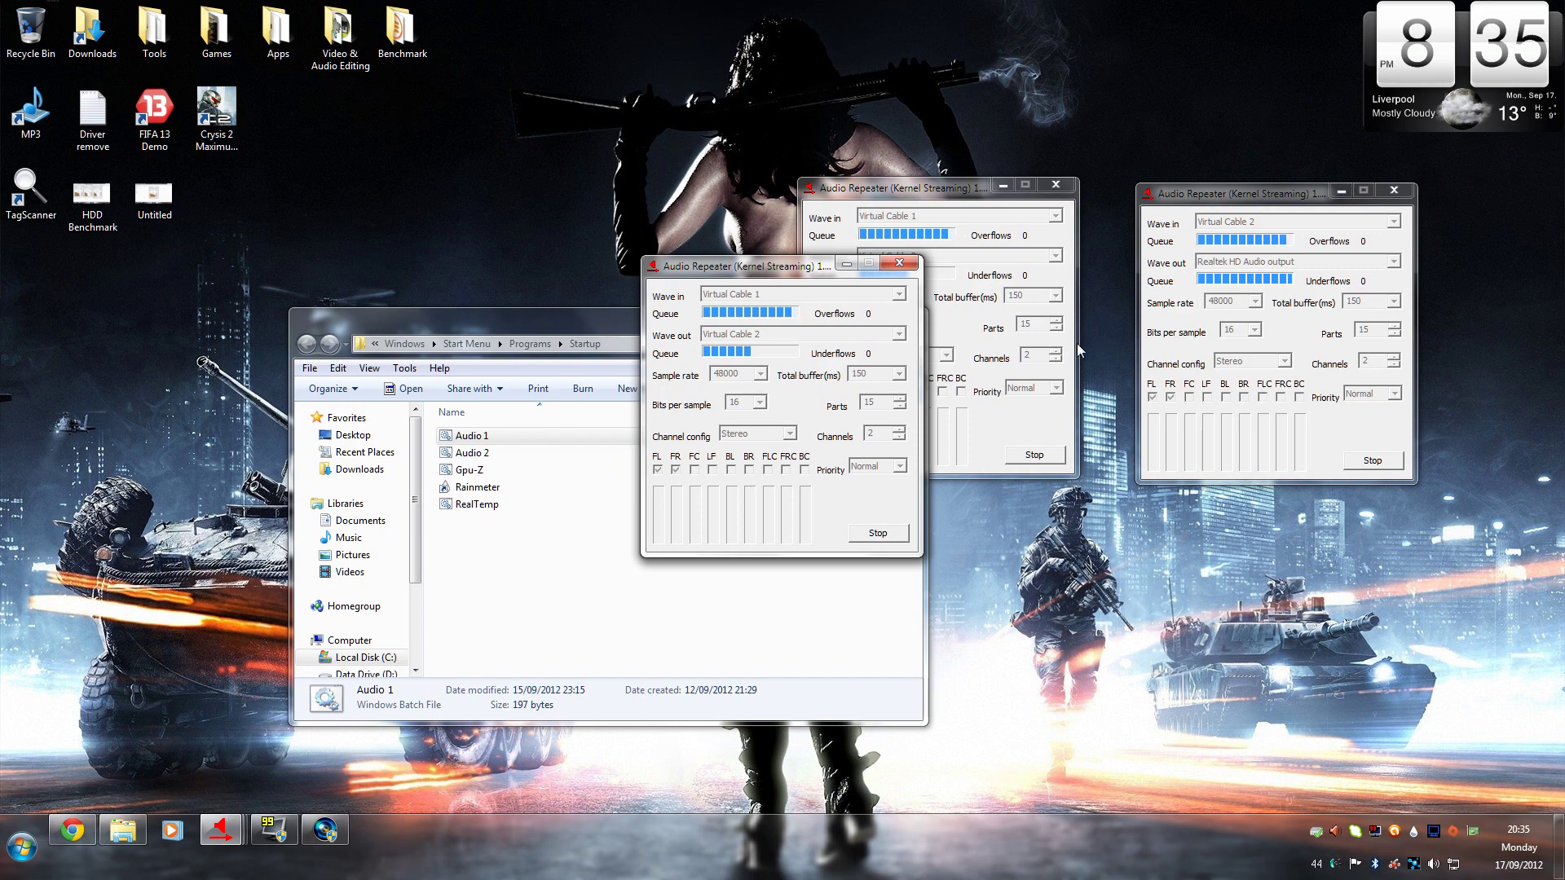
left_click(878, 534)
left_click(899, 262)
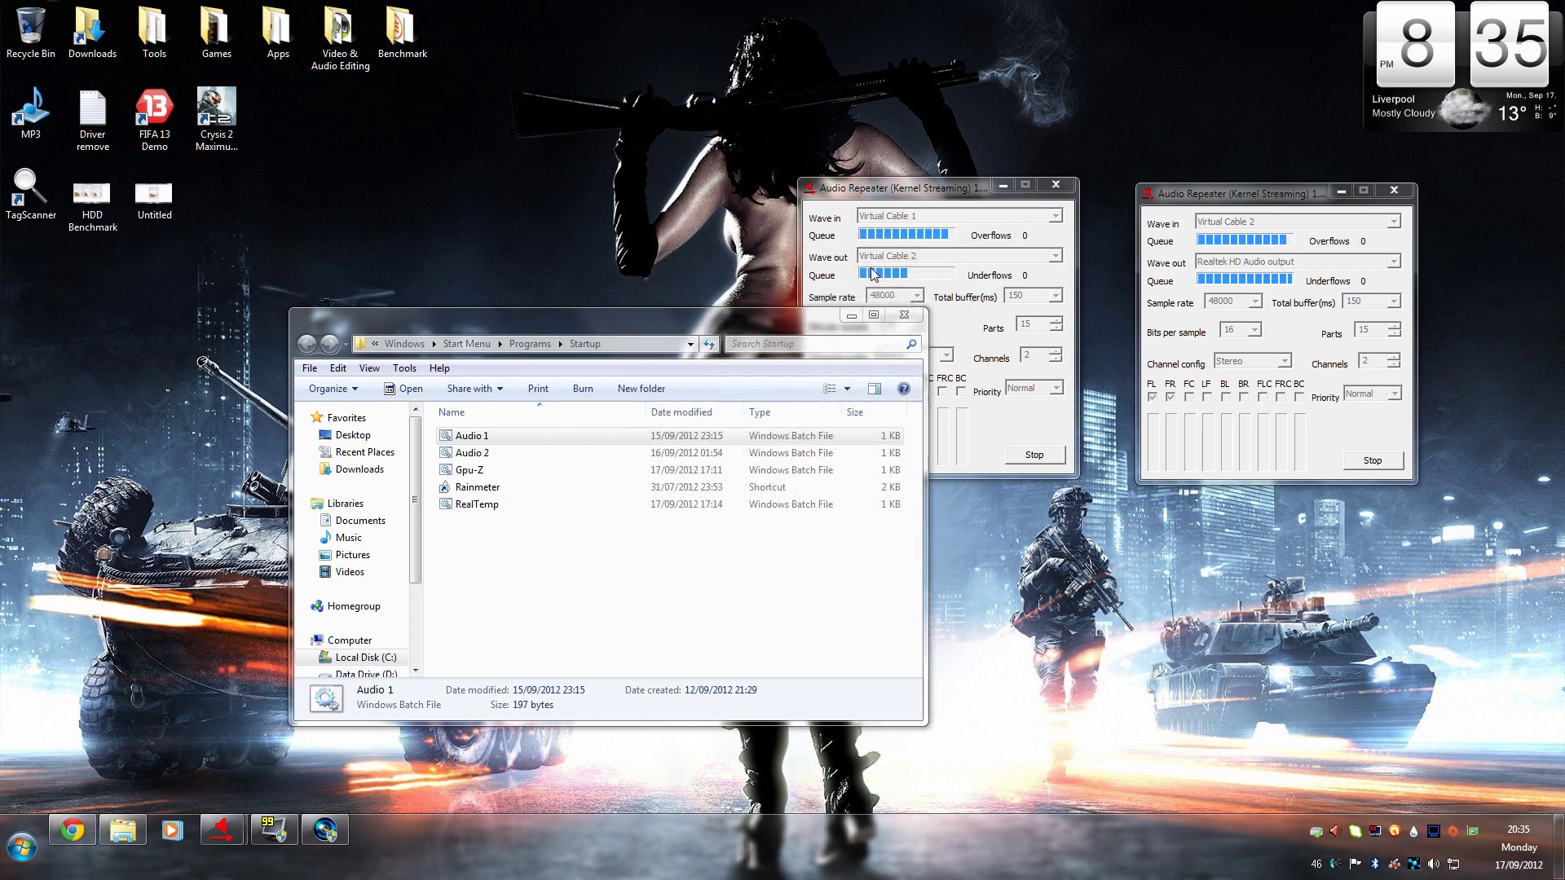
Step: Open the Audio 1 batch file in Notepad to view its command line, then close it
right_click(473, 440)
left_click(499, 458)
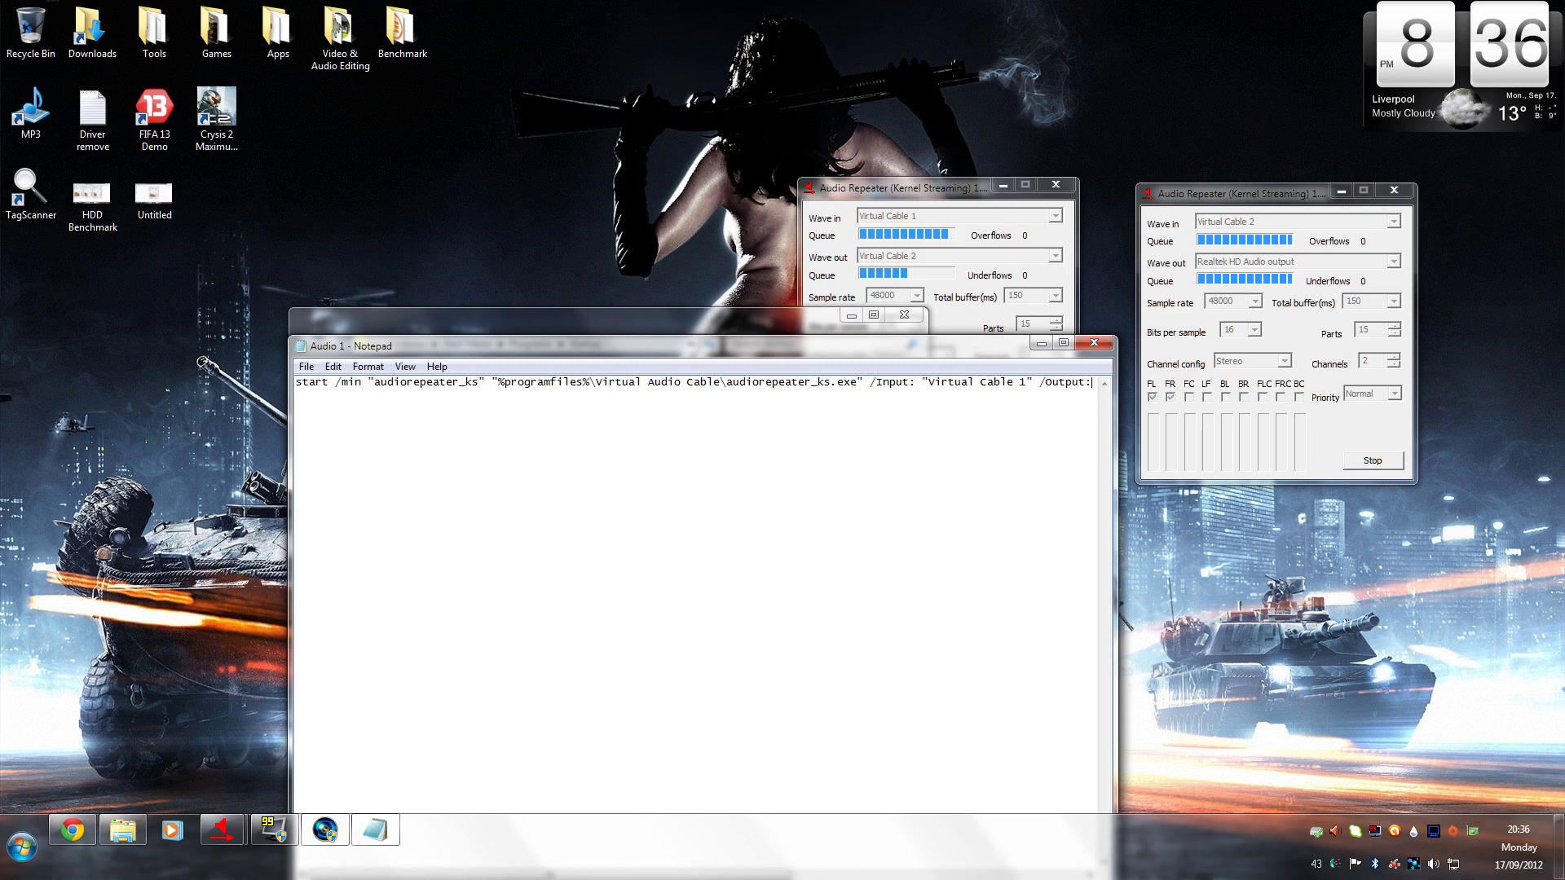
key("ctrl+v")
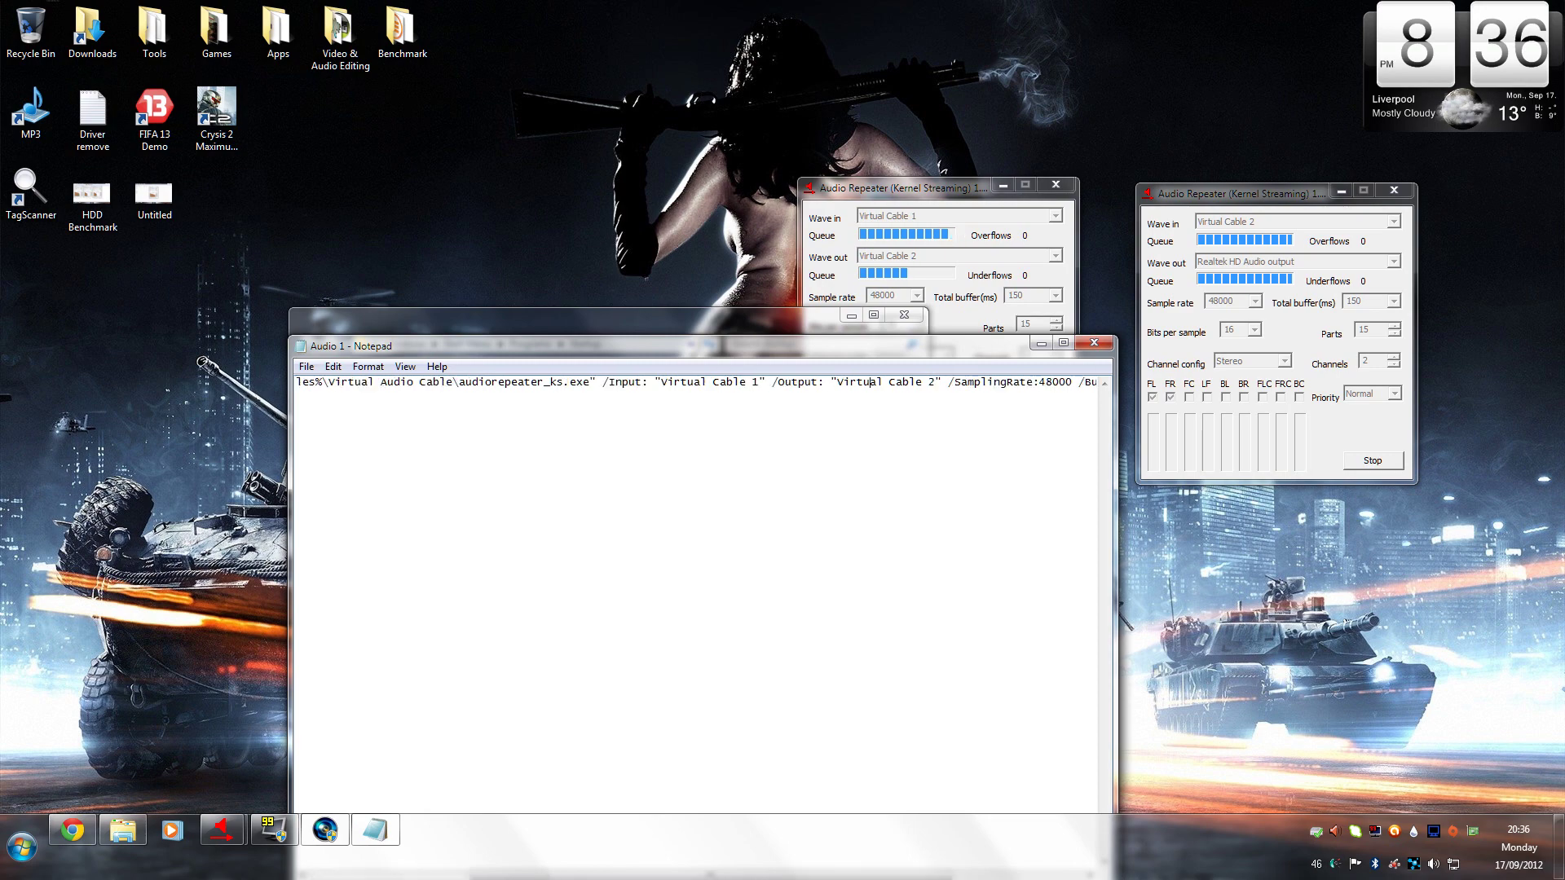
left_click(1094, 343)
Step: Open the Audio 2 batch file in Notepad to view its command, then close it
right_click(522, 450)
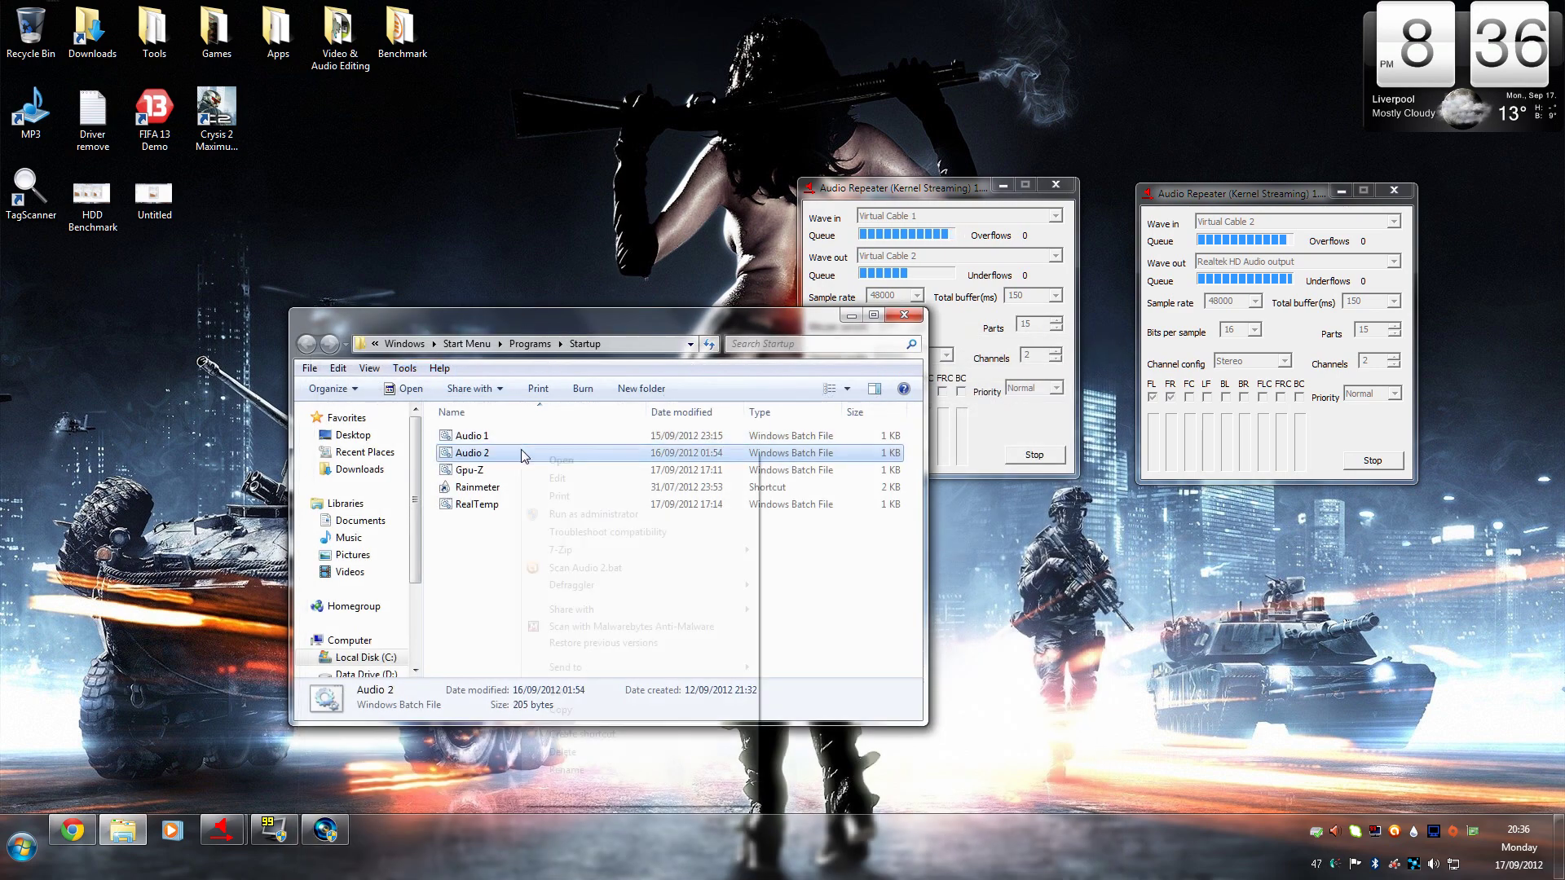
left_click(555, 481)
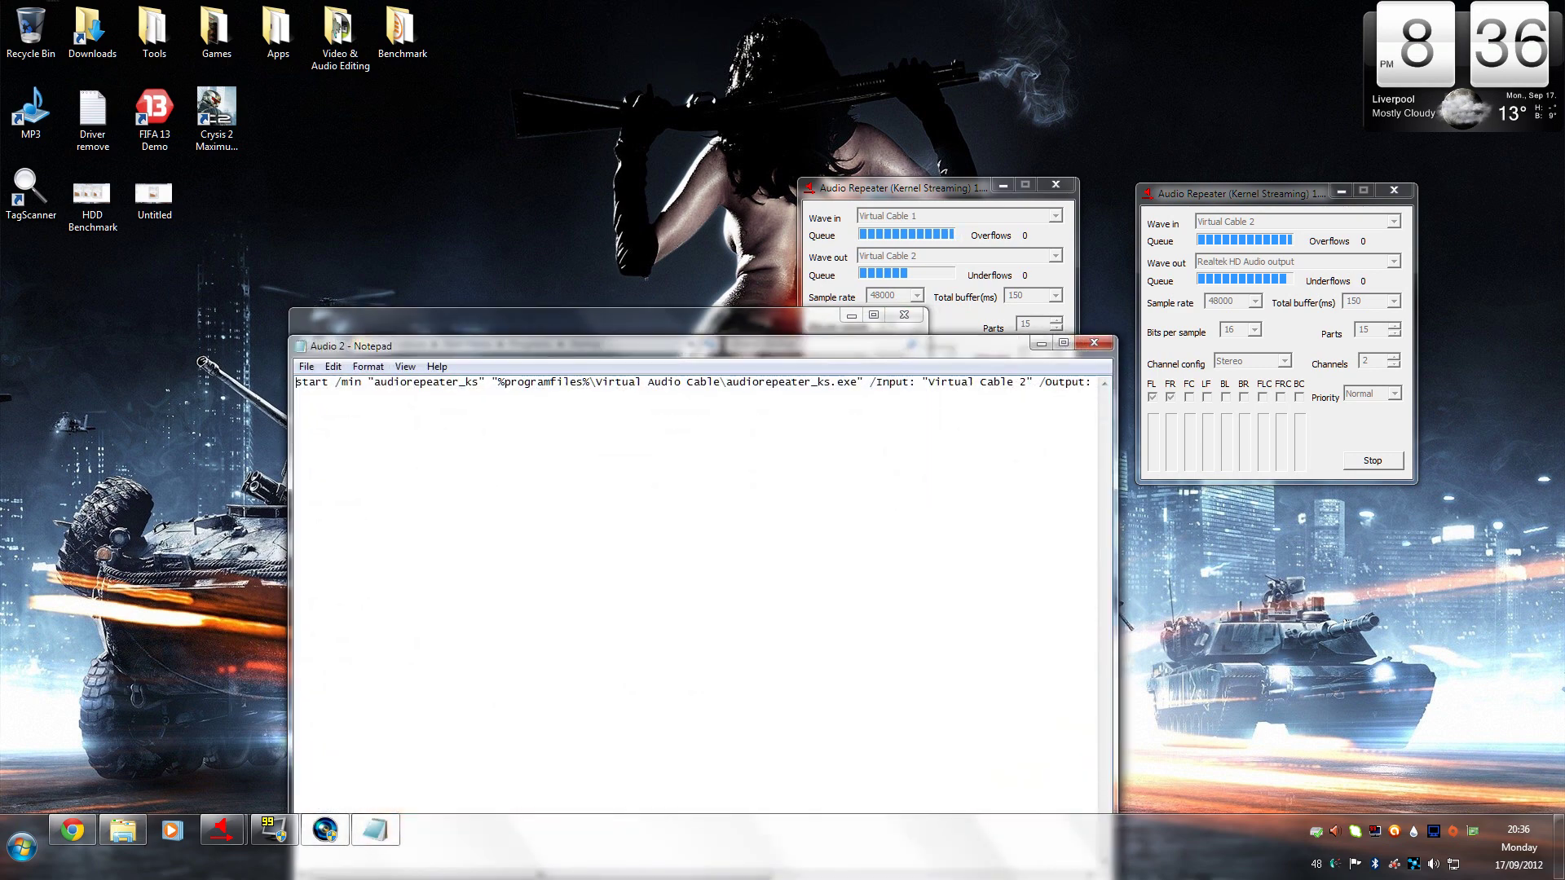
scroll(871, 382, "right", 3)
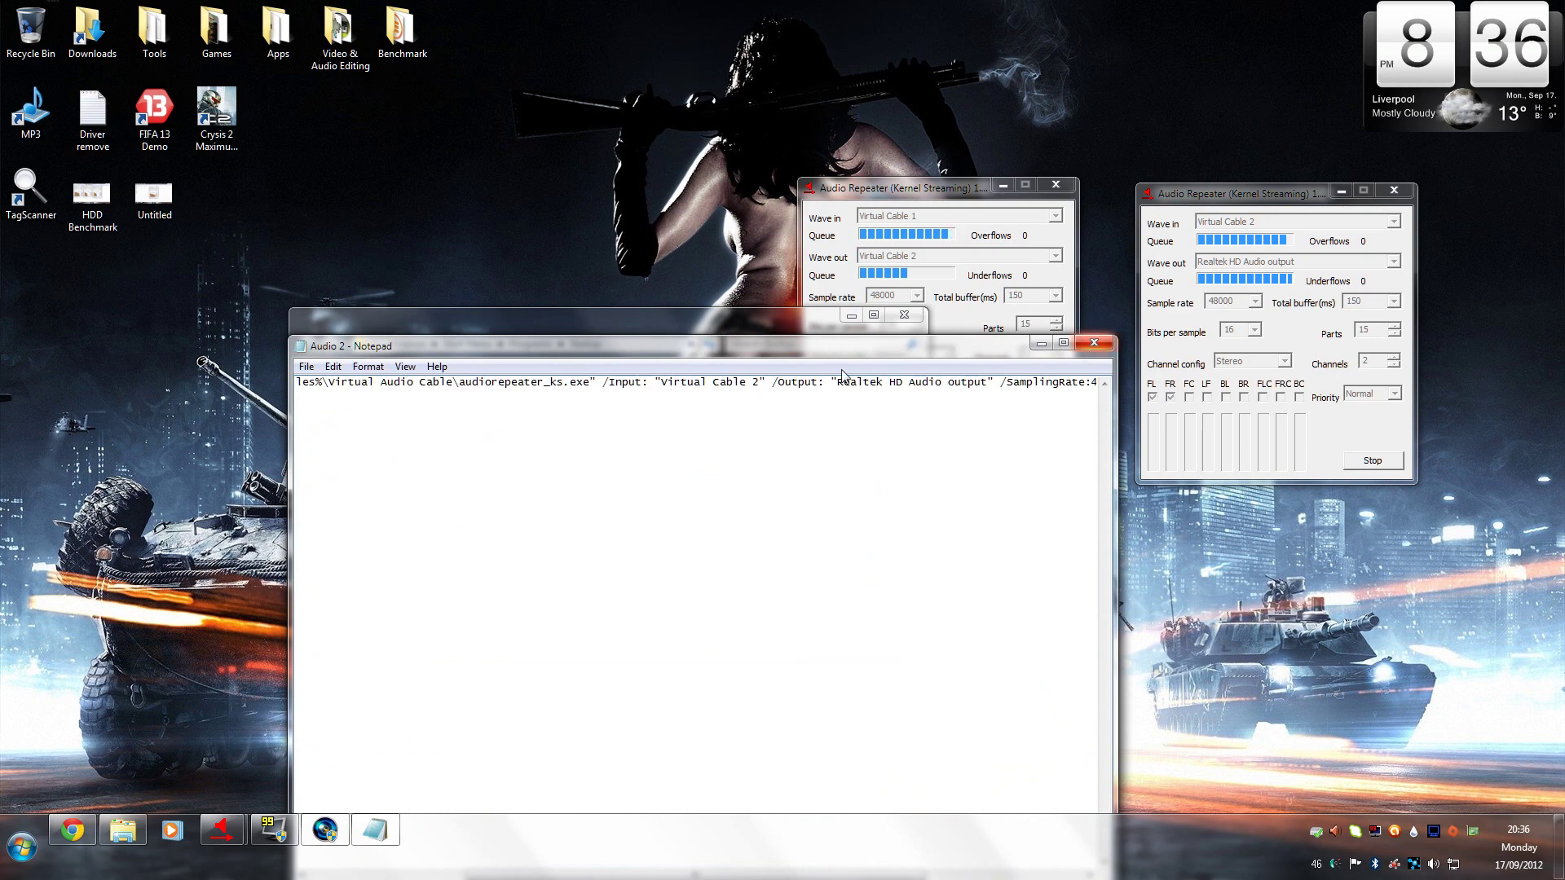
left_click(1078, 346)
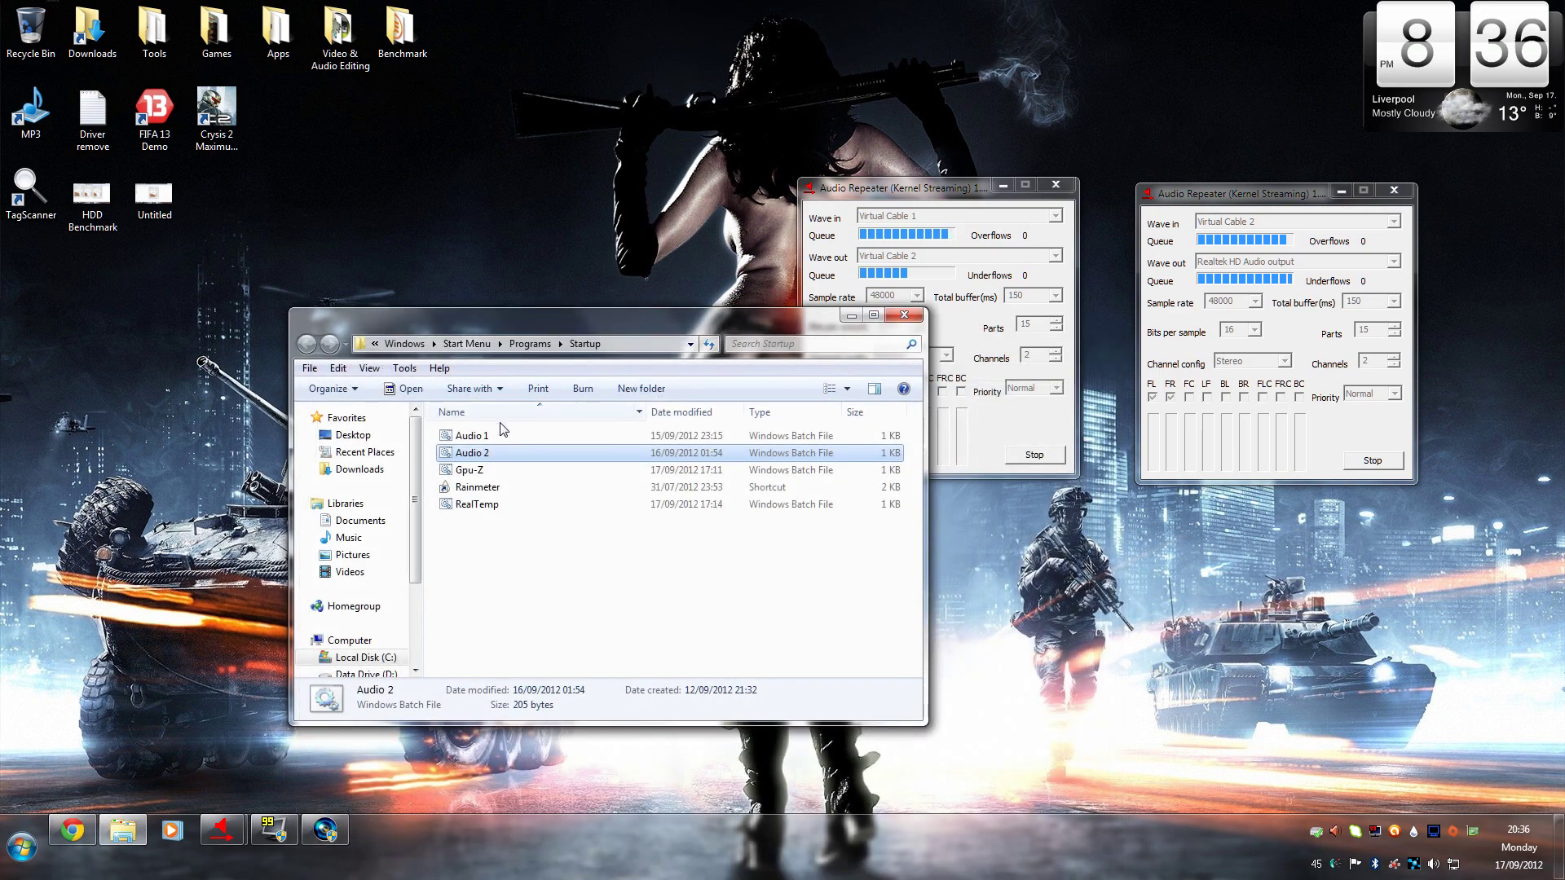
Step: Reopen Audio 1 in Notepad, copy its whole repeater command line, and close Notepad
left_click(489, 436)
right_click(487, 437)
left_click(525, 465)
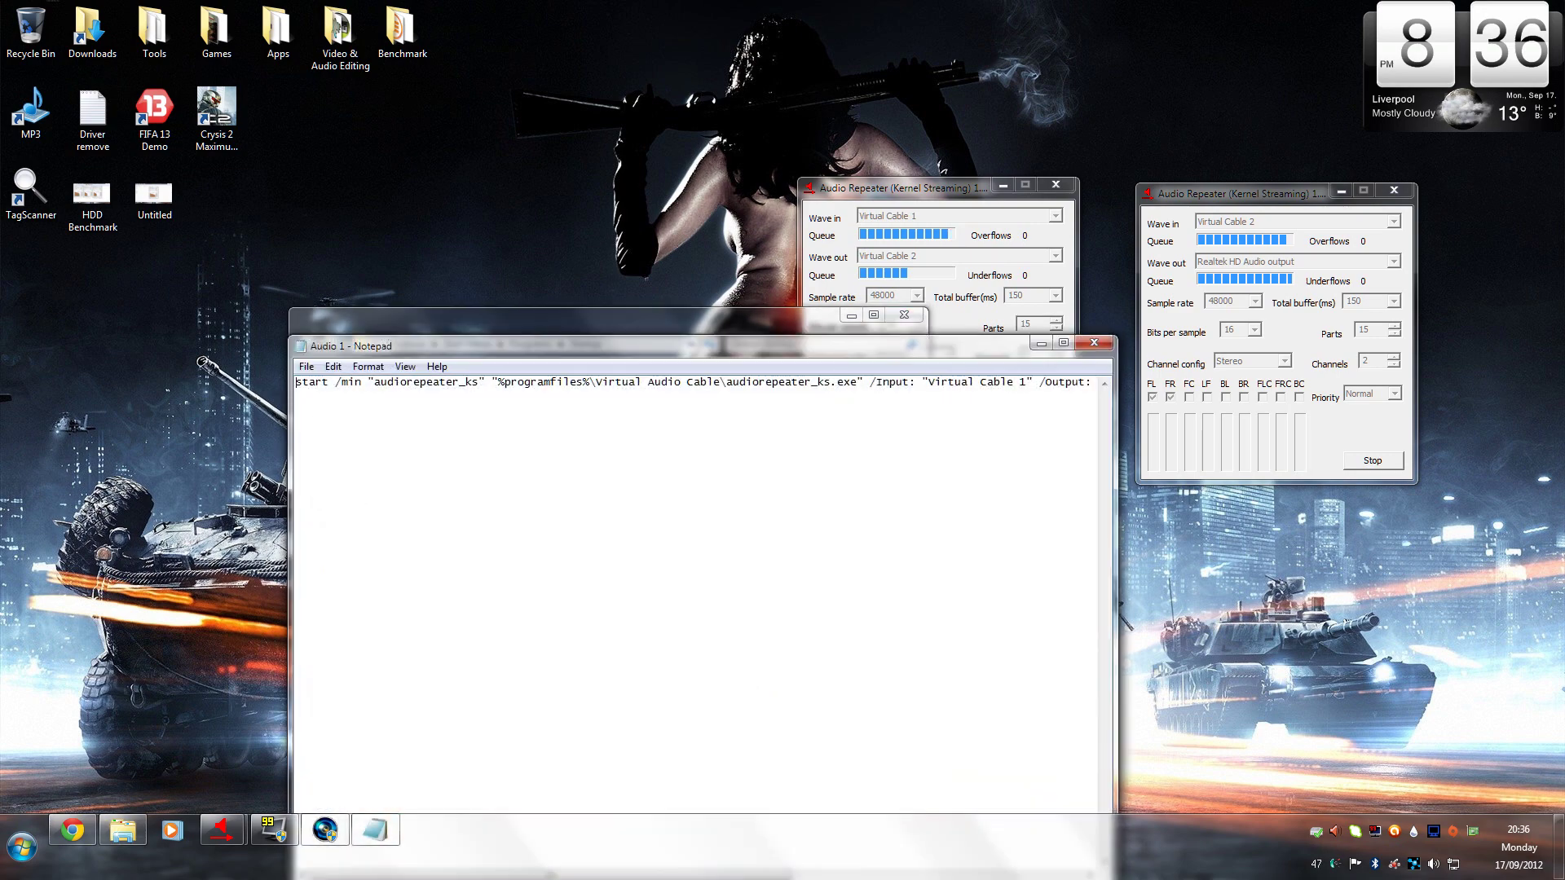
left_click_drag(296, 383, 1101, 383)
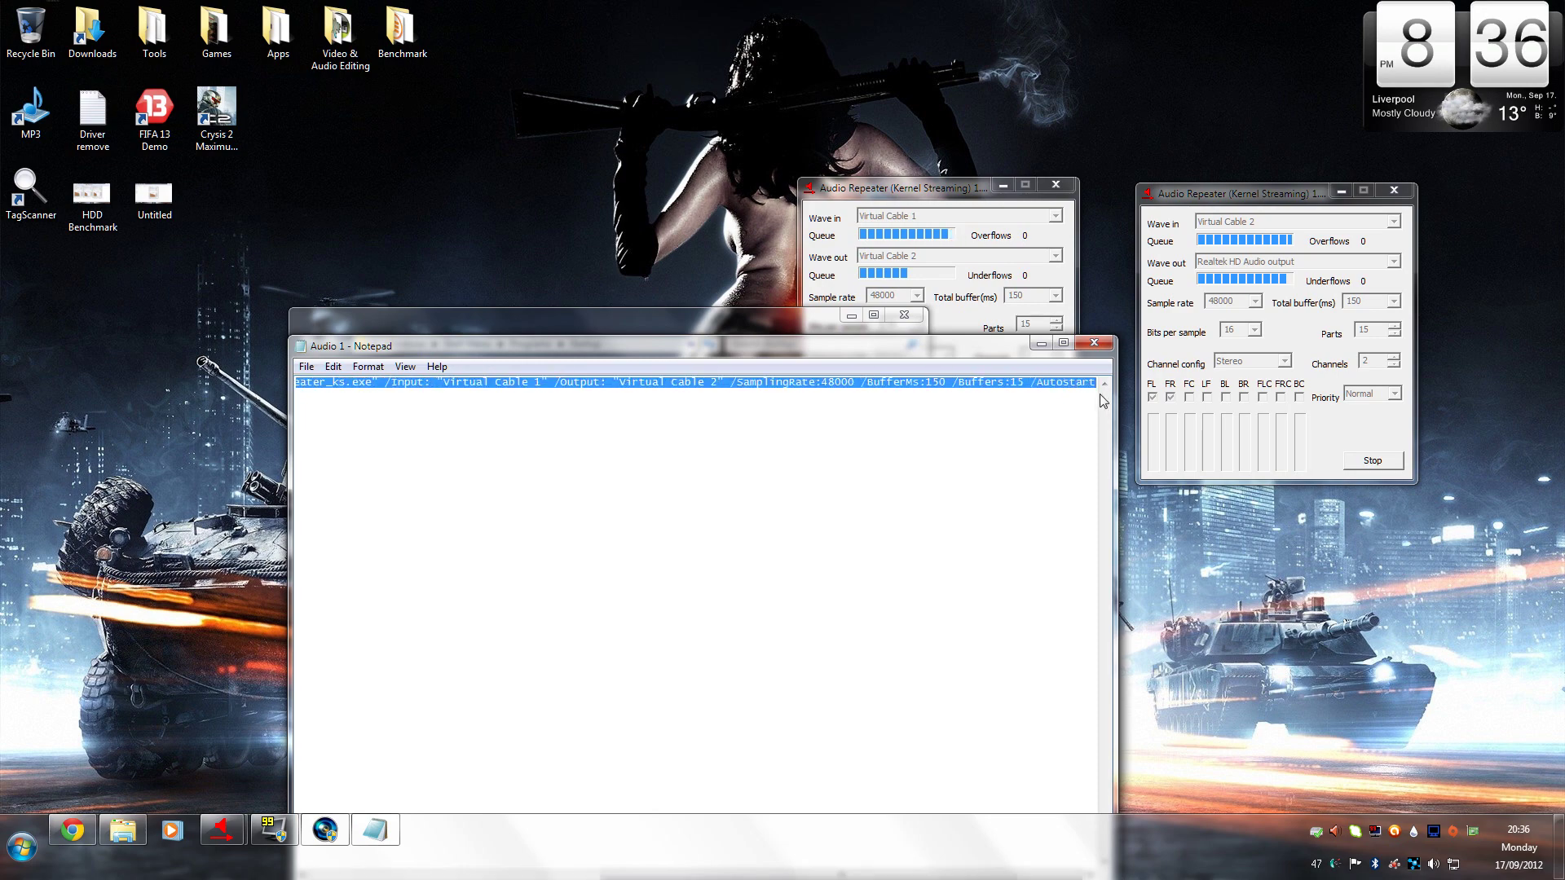
right_click(1077, 385)
left_click(1110, 440)
left_click(1093, 342)
Step: Create a new text document named Test in the Startup folder
right_click(488, 576)
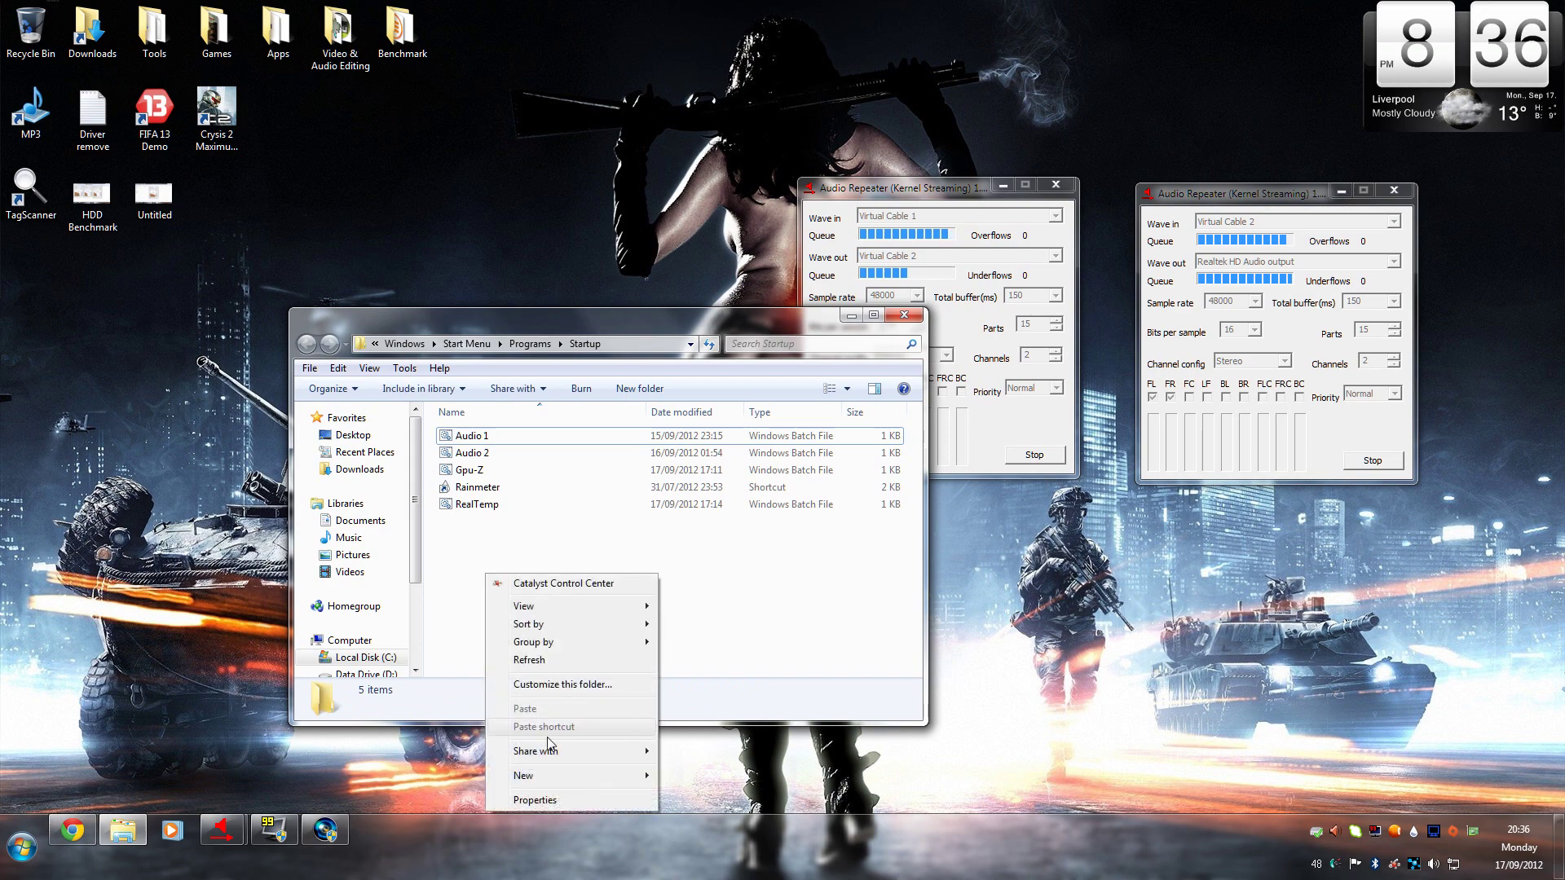
mouse_move(560, 774)
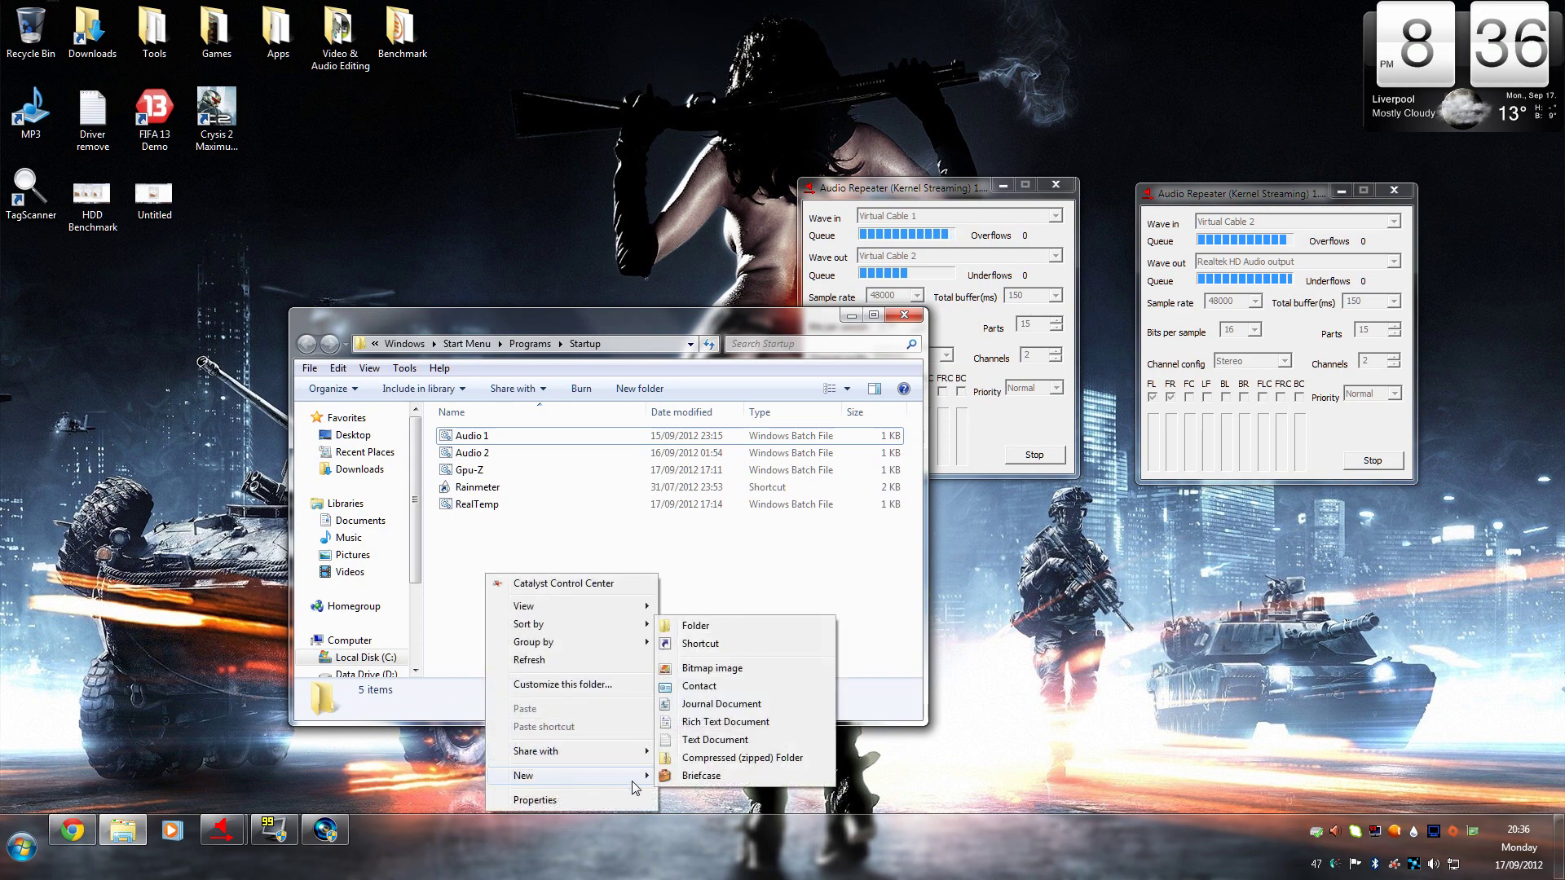
left_click(734, 739)
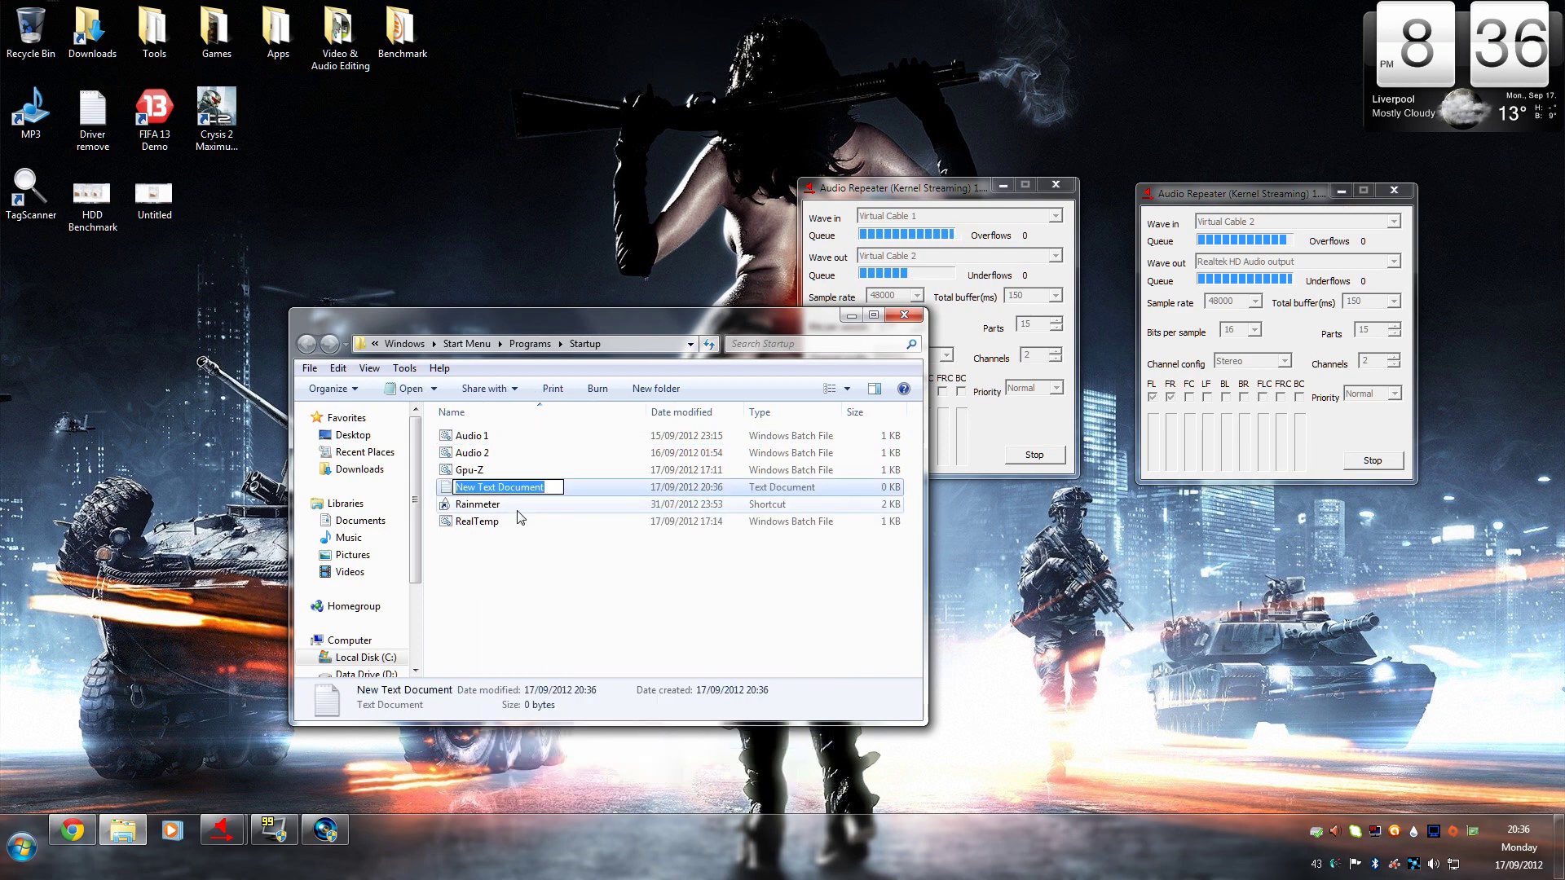
type("Test")
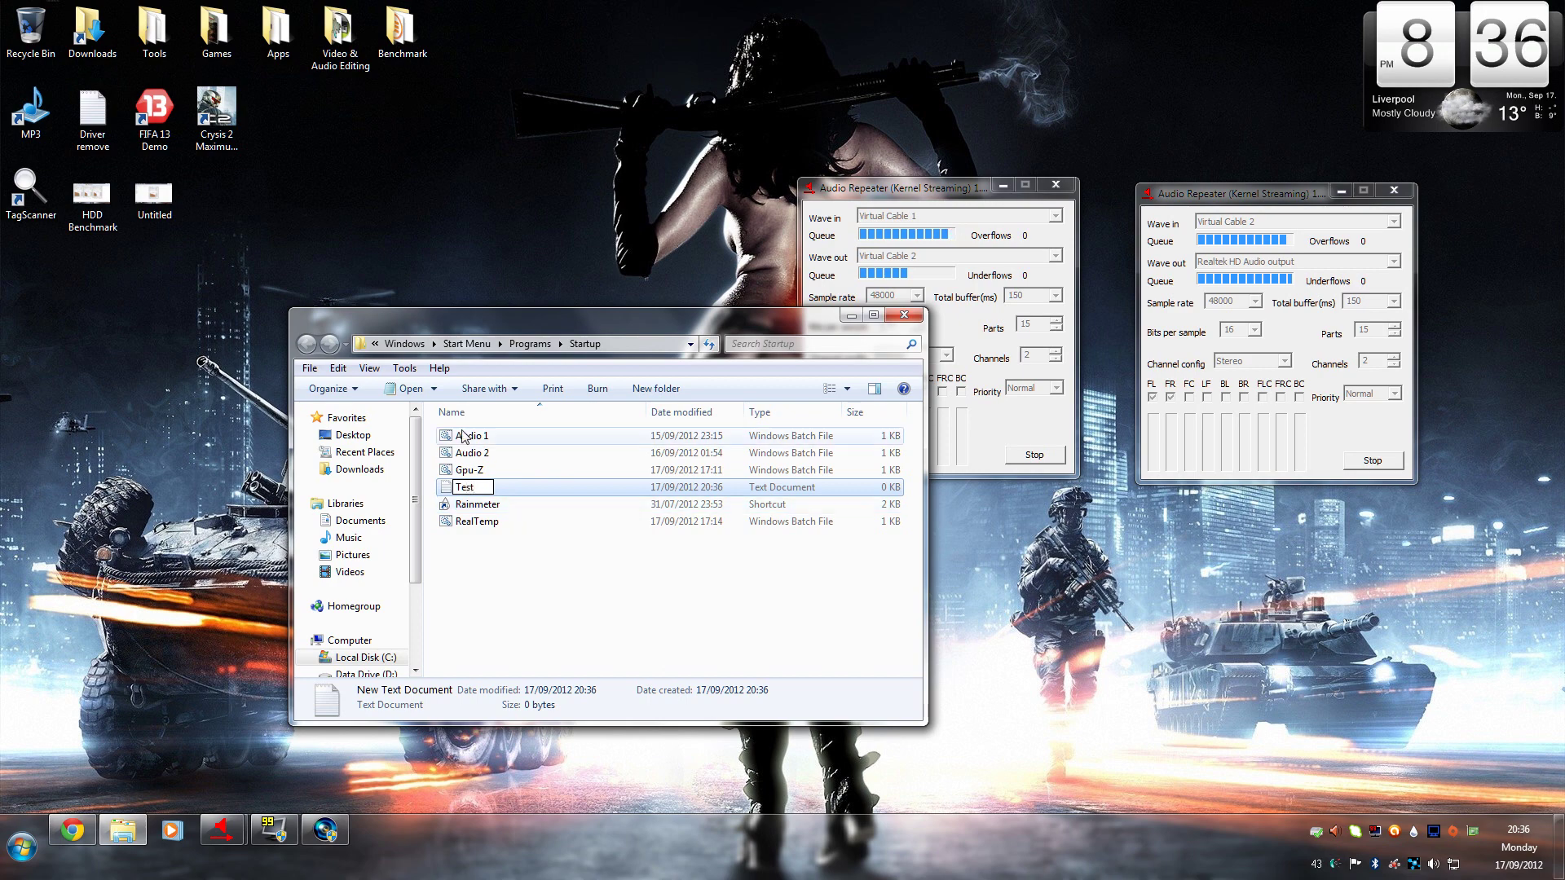
left_click(511, 487)
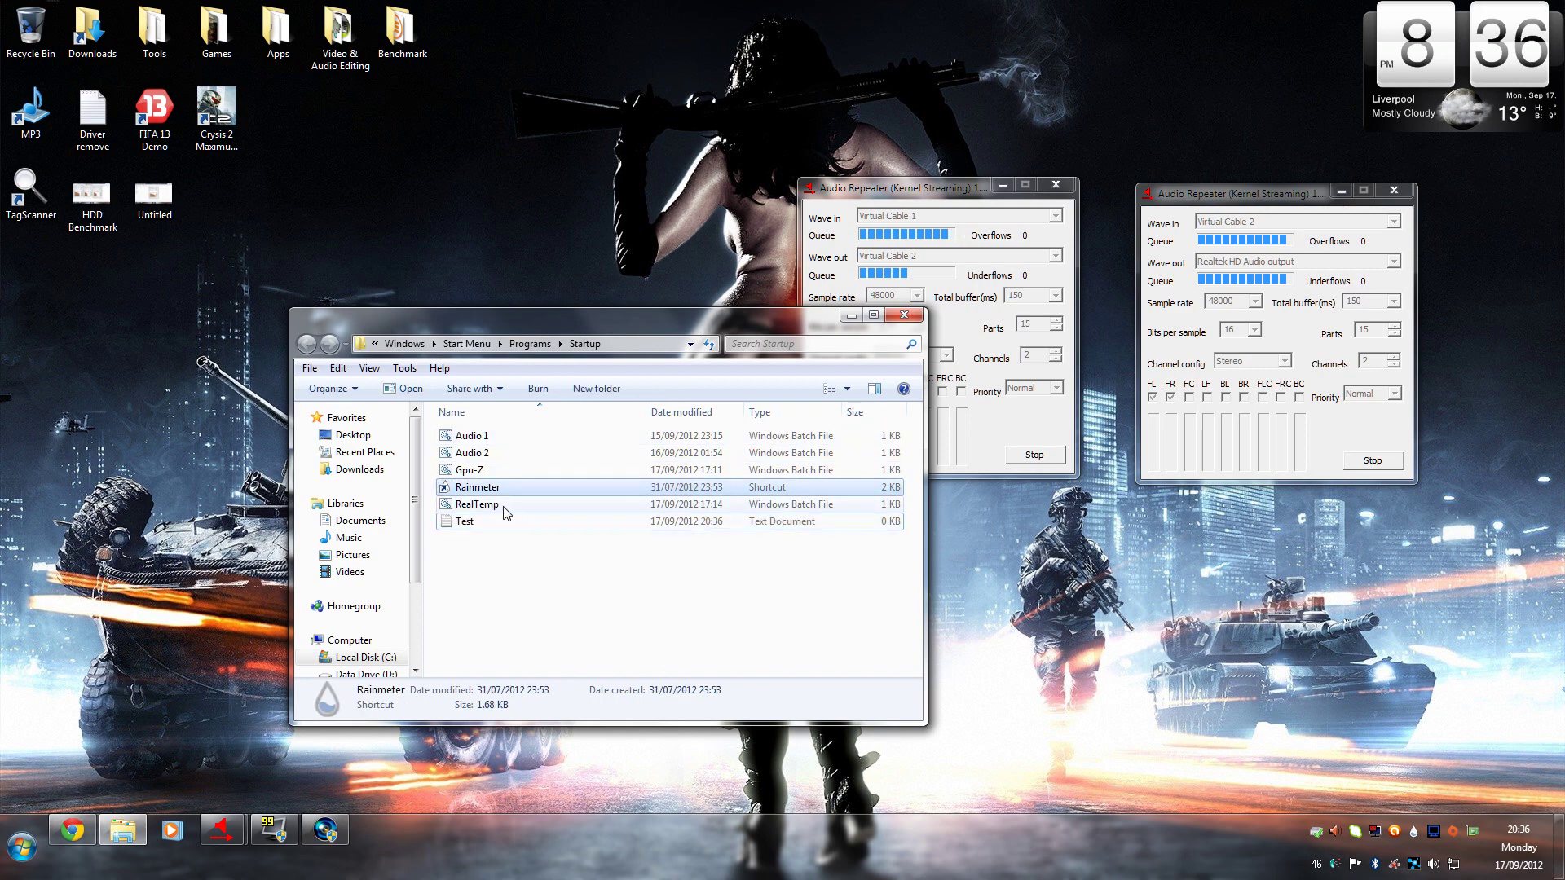
Step: Open the Test document and paste the copied repeater command into it
double_click(497, 523)
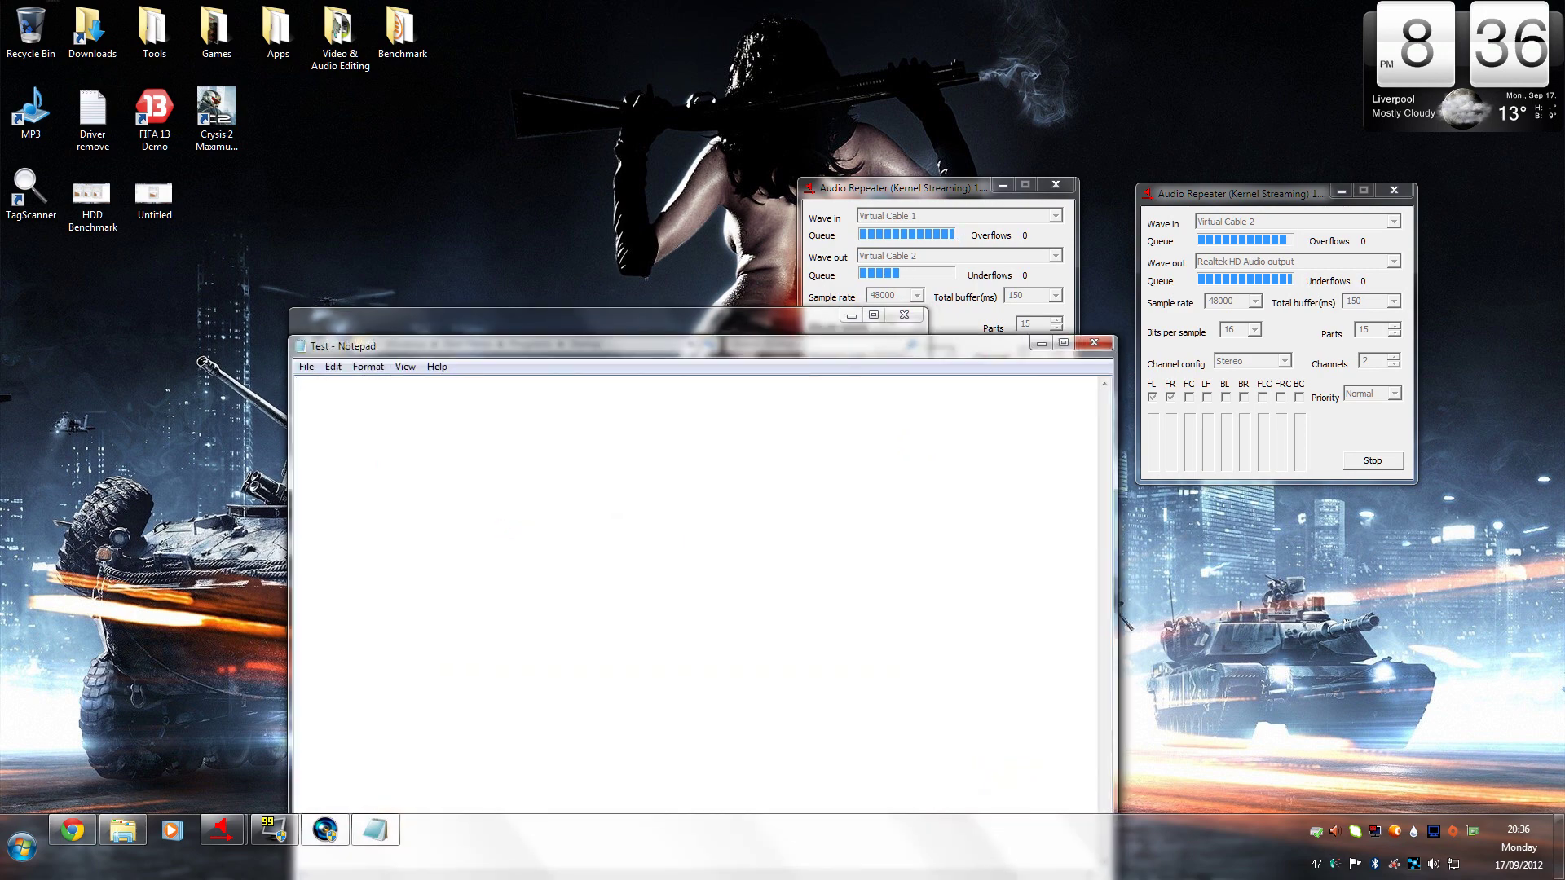
right_click(334, 406)
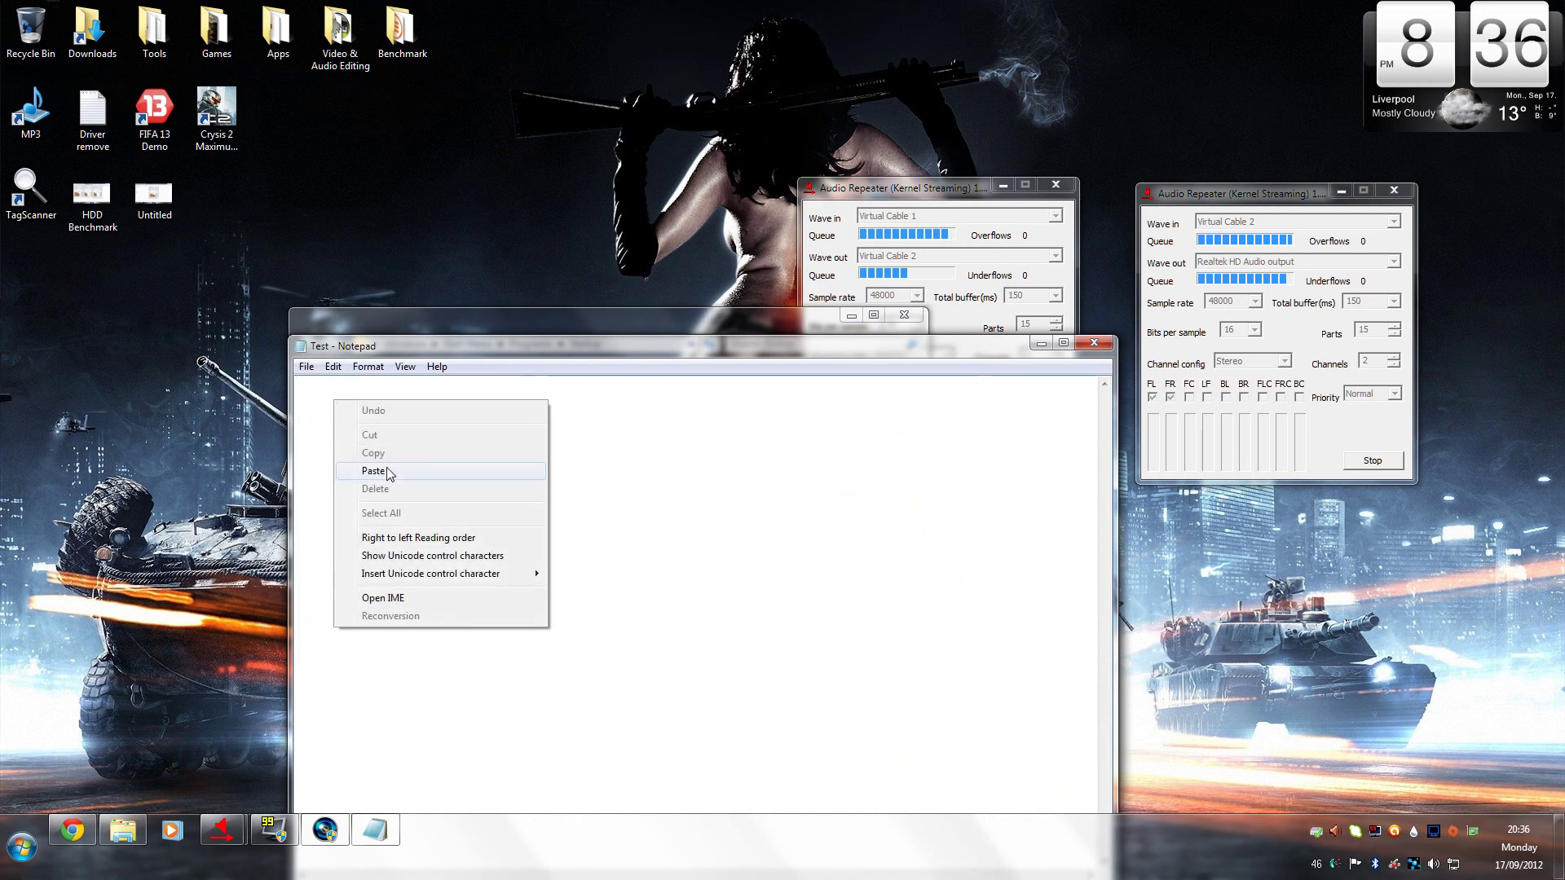
left_click(367, 472)
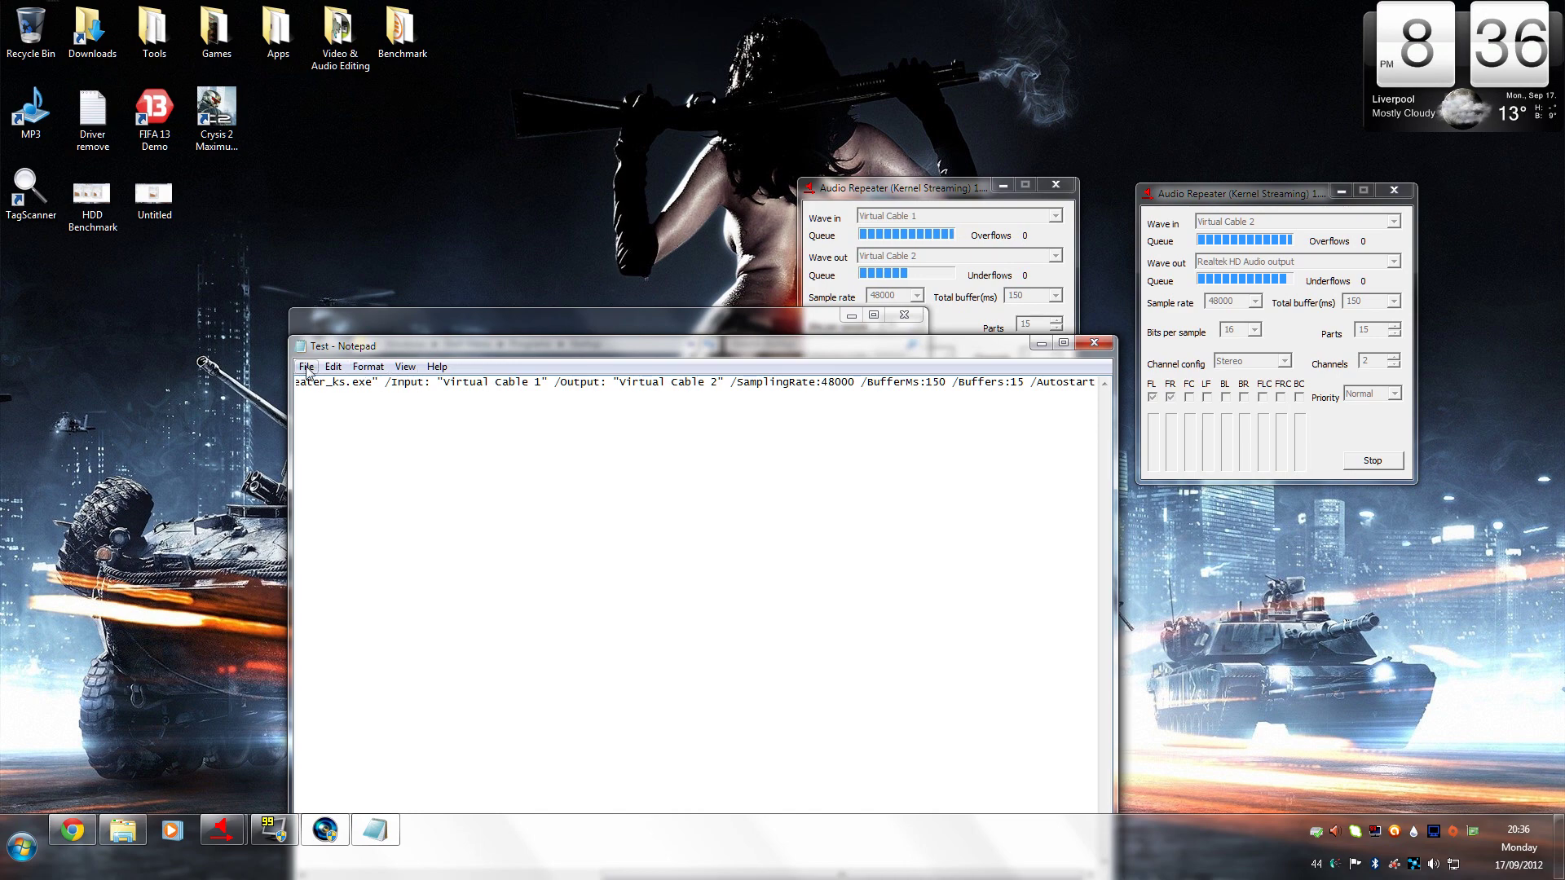
Step: Save the document as Test.bat in Startup and close Notepad
left_click(307, 367)
left_click(333, 445)
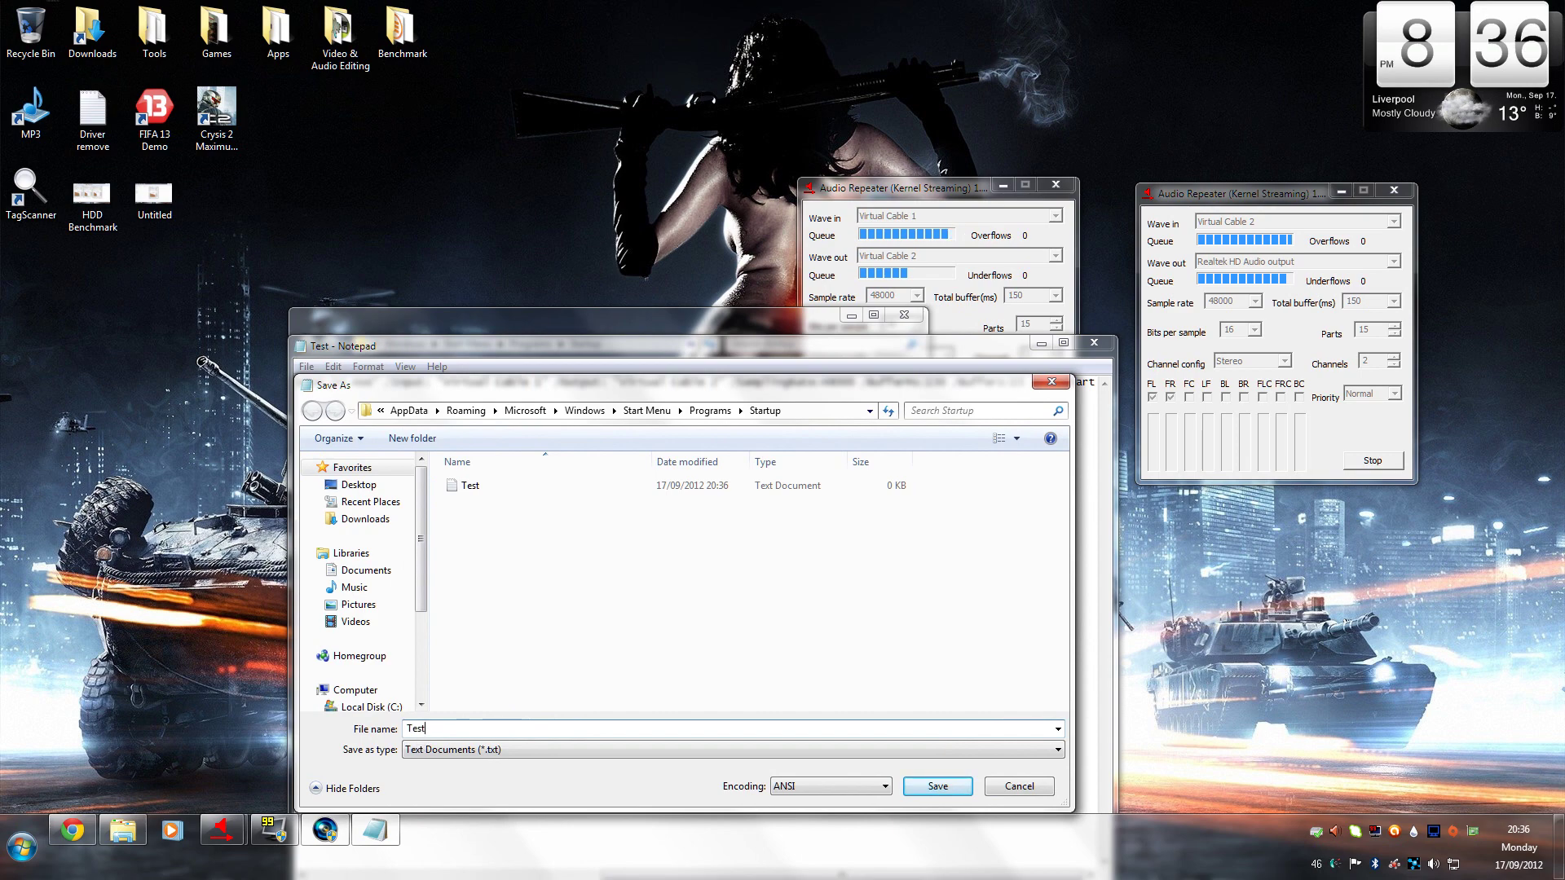
type(".bat")
left_click(962, 788)
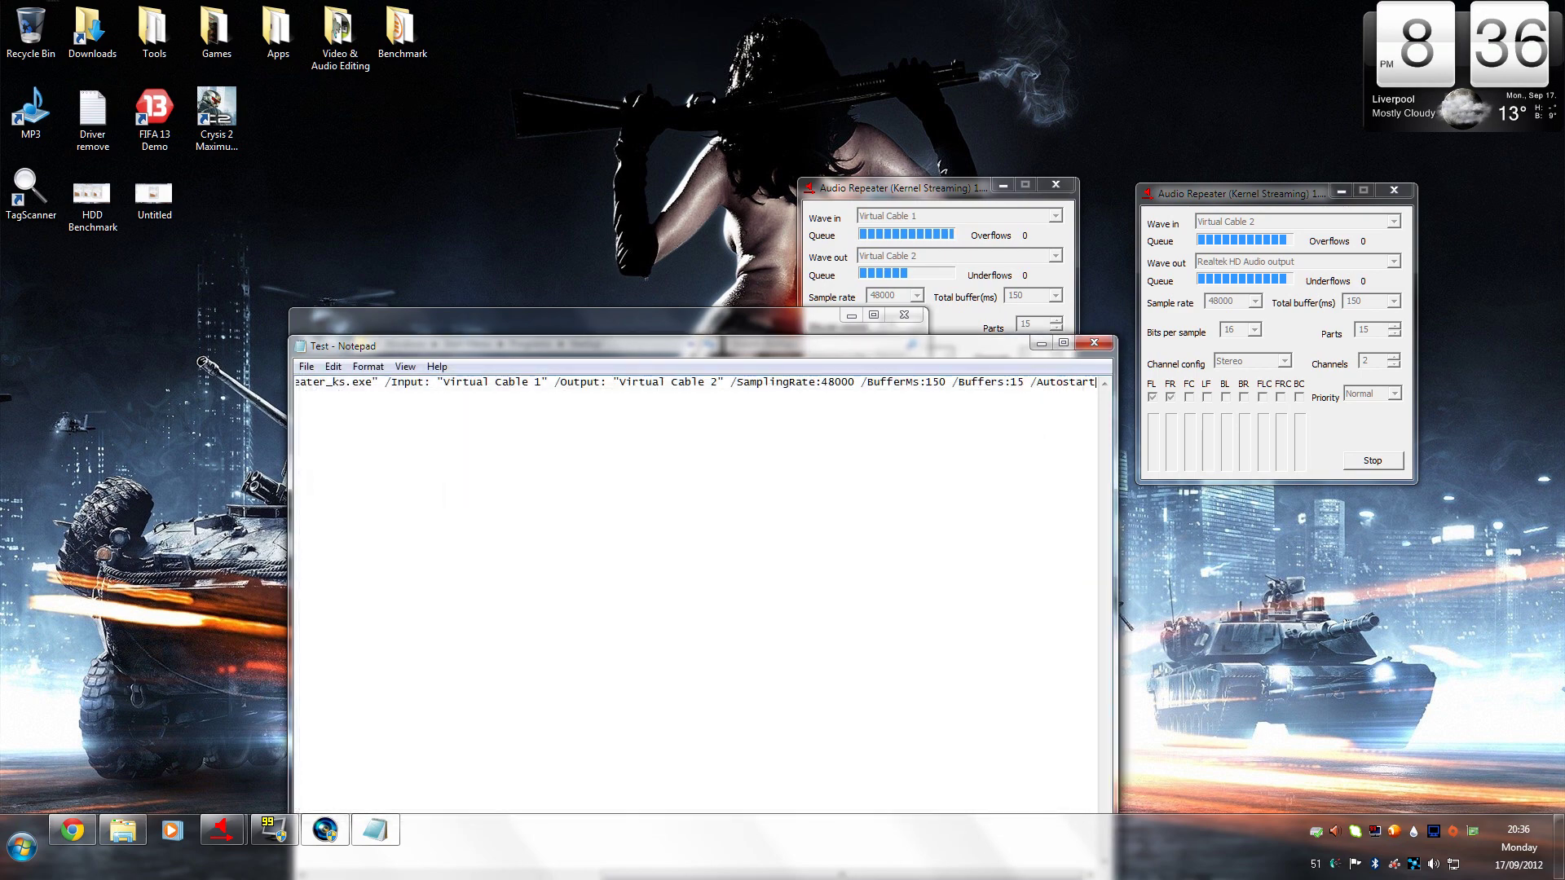
left_click(1094, 343)
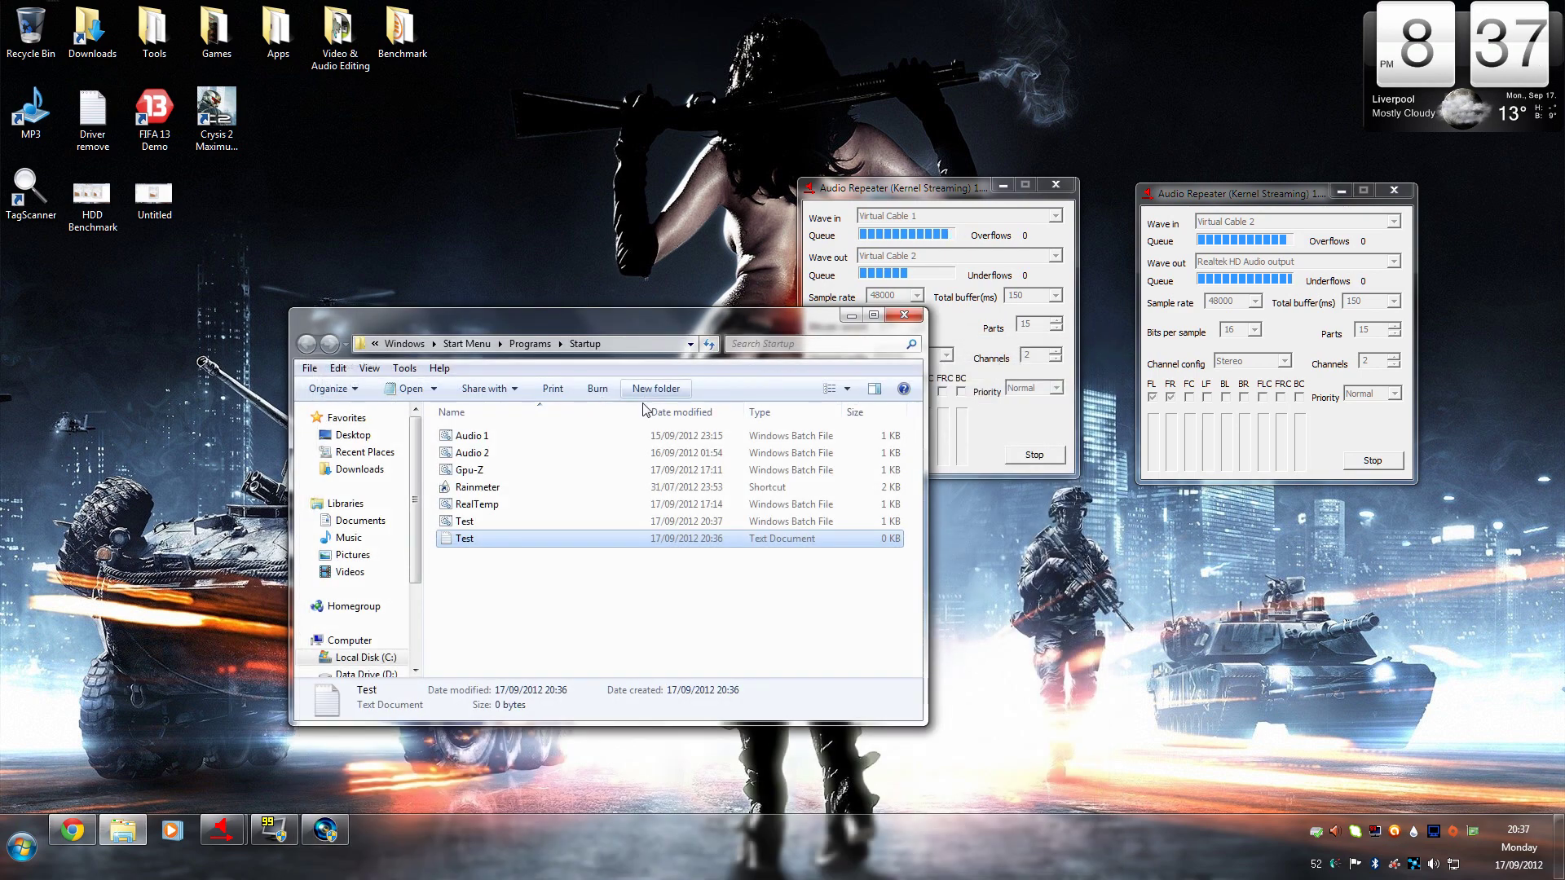
Step: Delete the empty Test text document and select the new Test batch file
key("Delete")
key("Return")
left_click(473, 523)
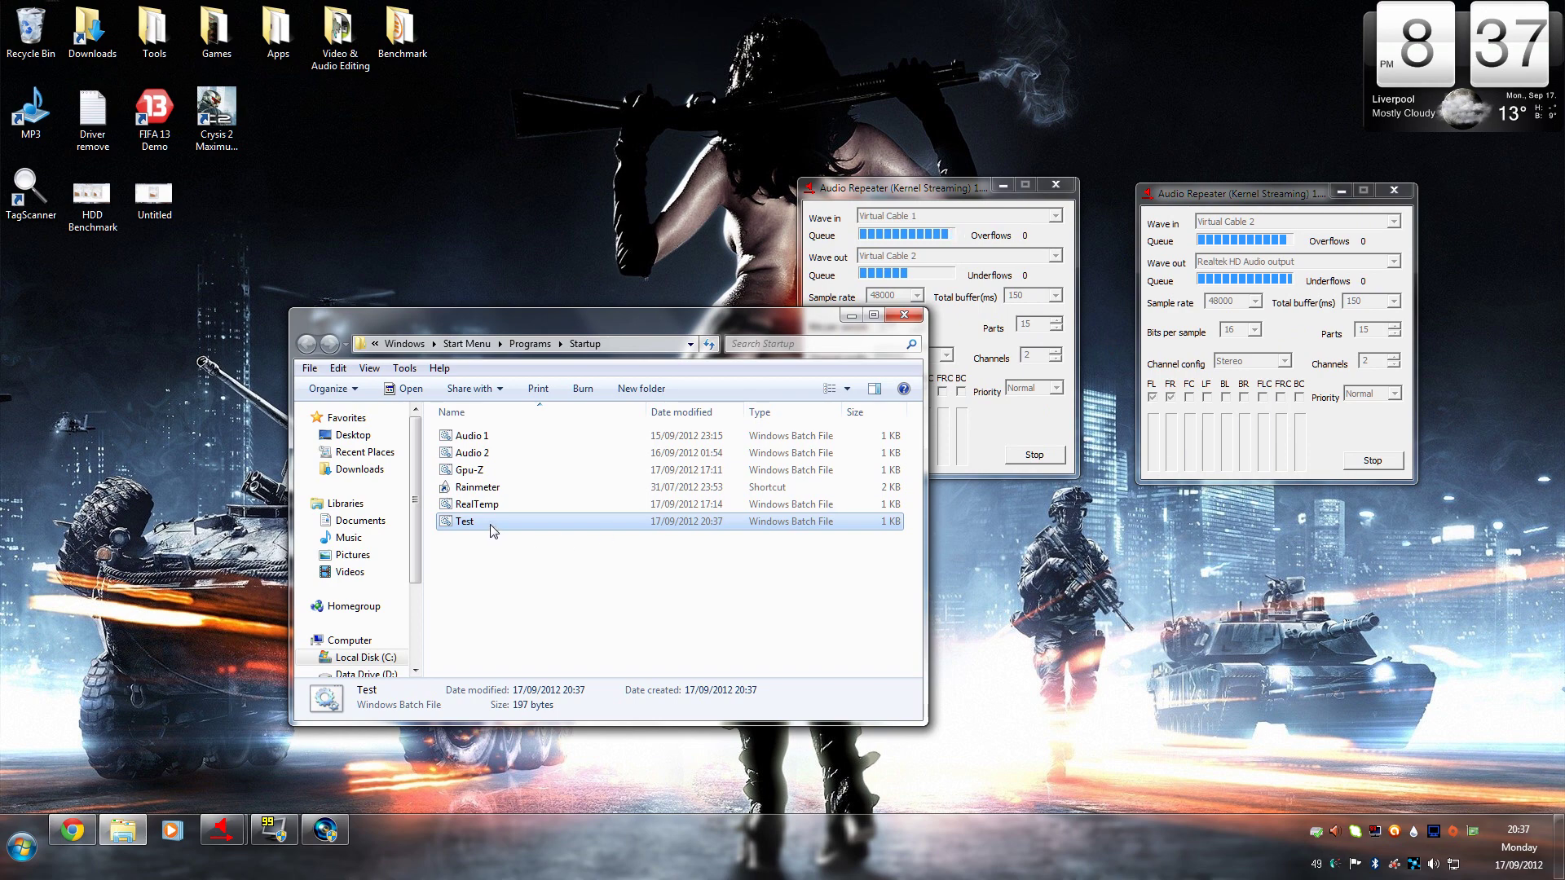
Step: Delete the Test batch file, leaving Audio 1 and Audio 2 among five Startup items
key("Delete")
key("Return")
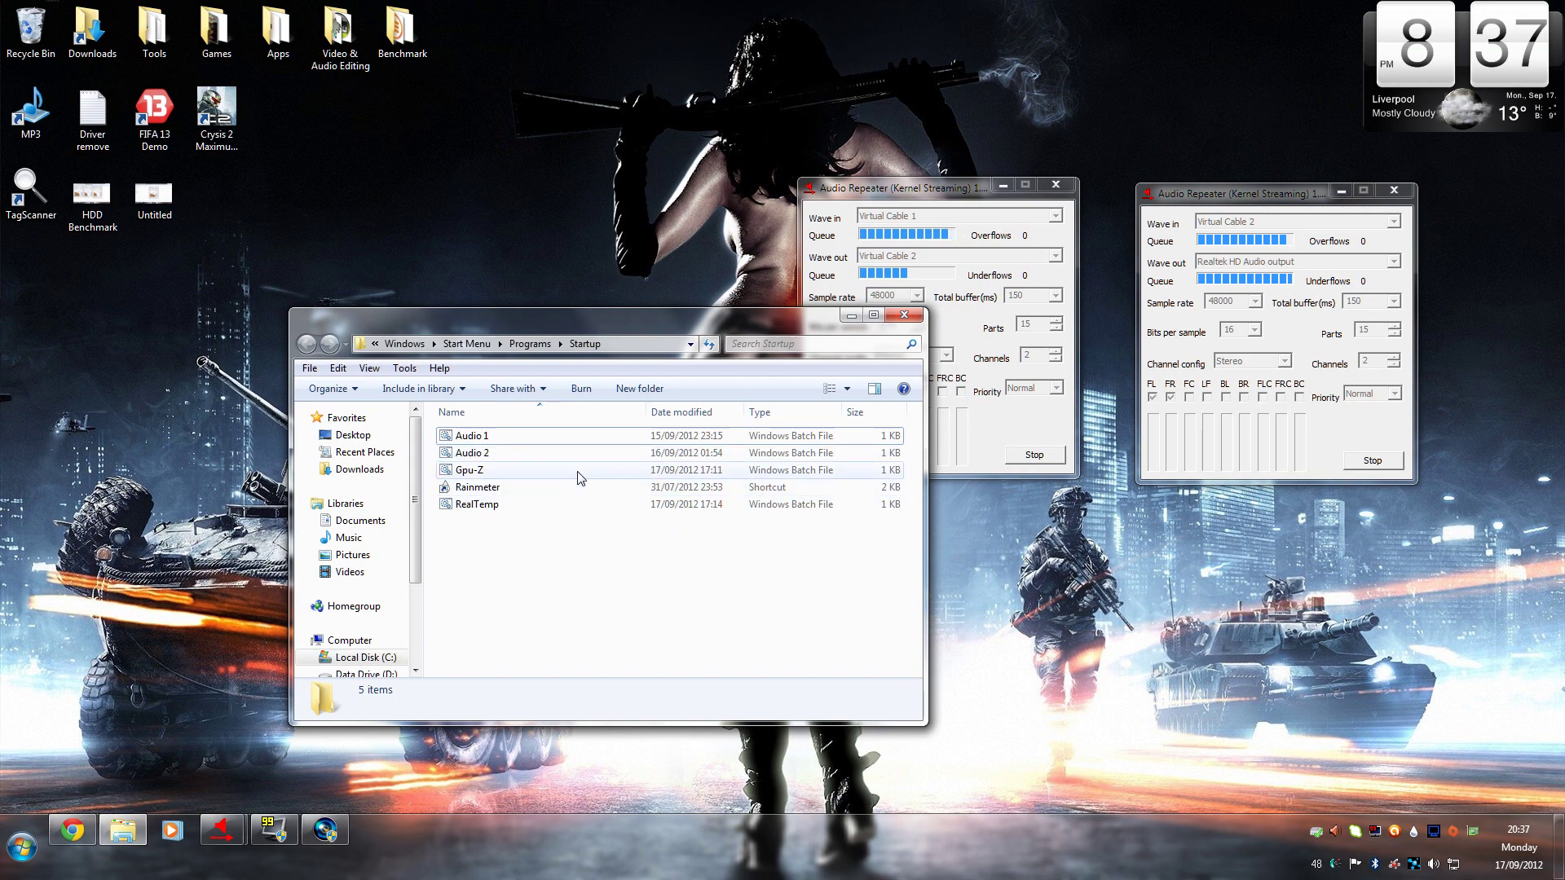
mouse_move(579, 478)
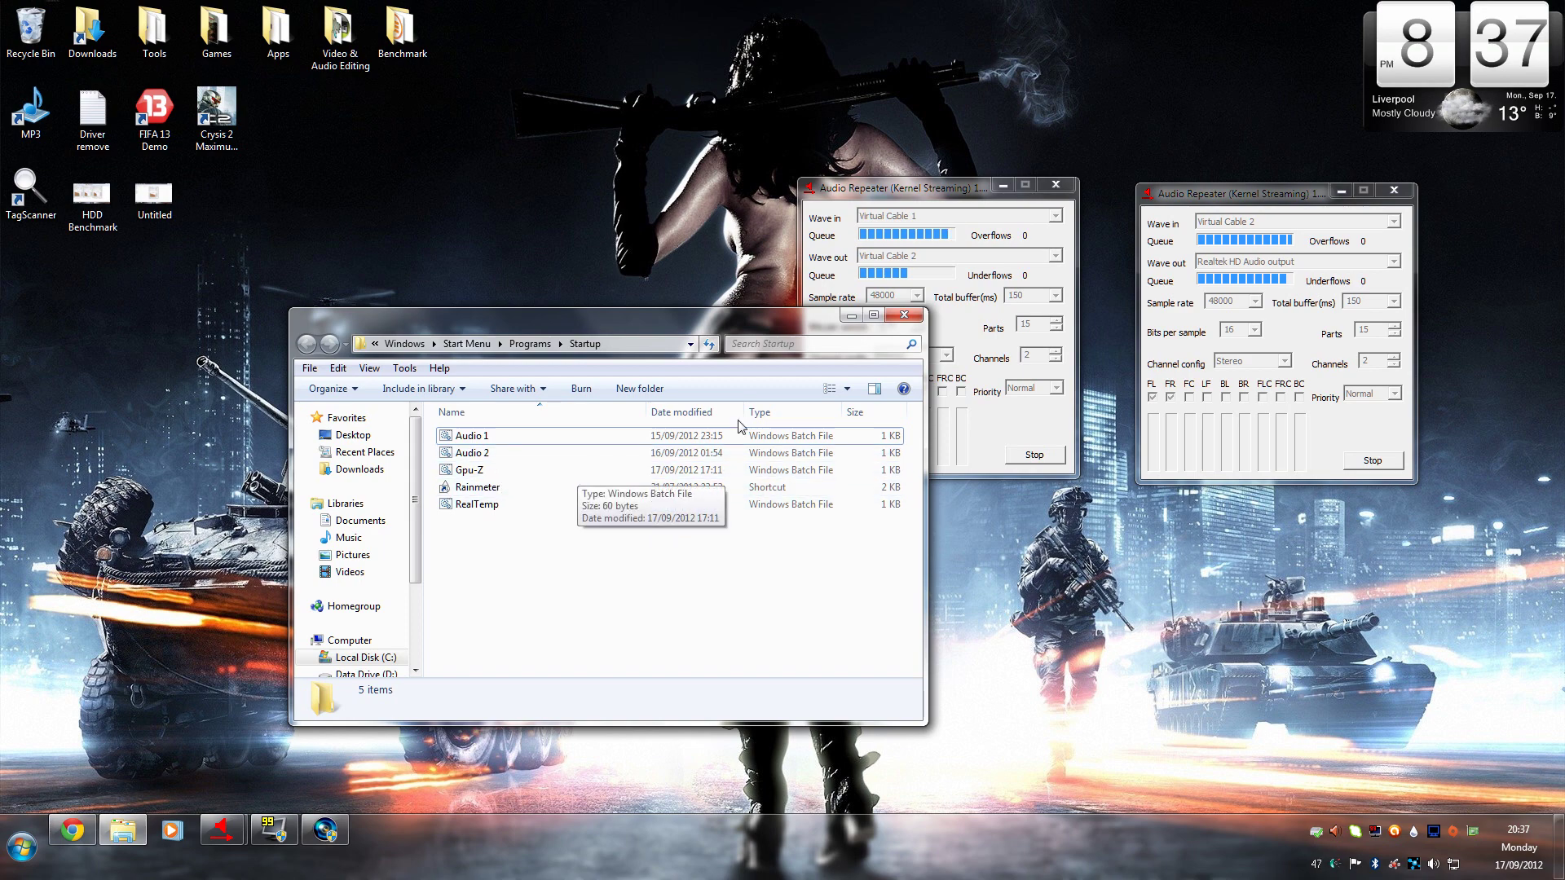